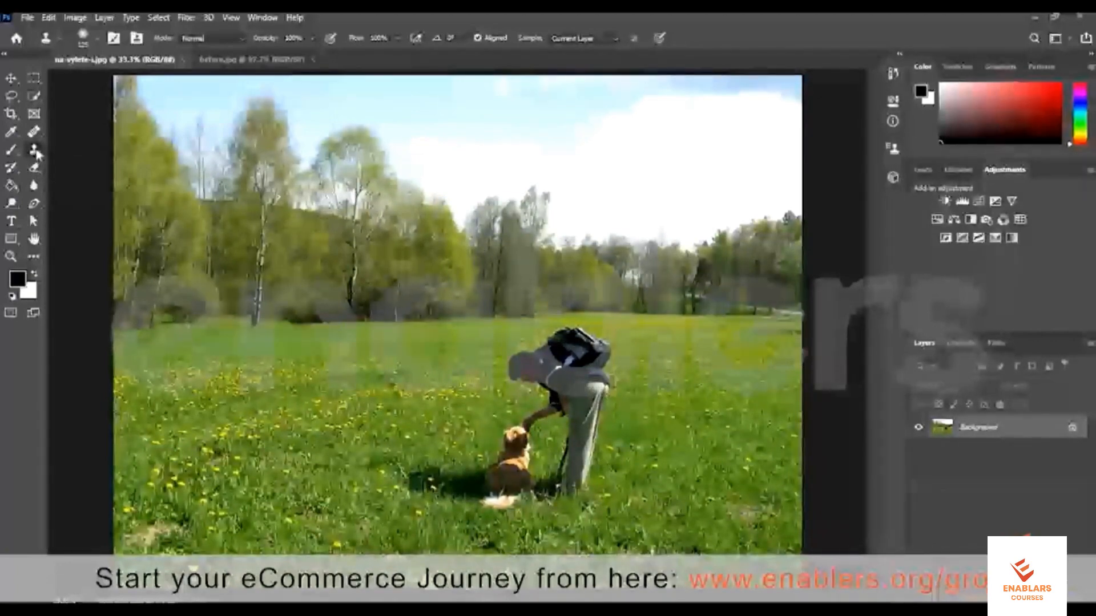
- Activate the Clone Stamp tool and duplicate the Background layer
{"action": "right_click", "coordinate": [36, 151]}
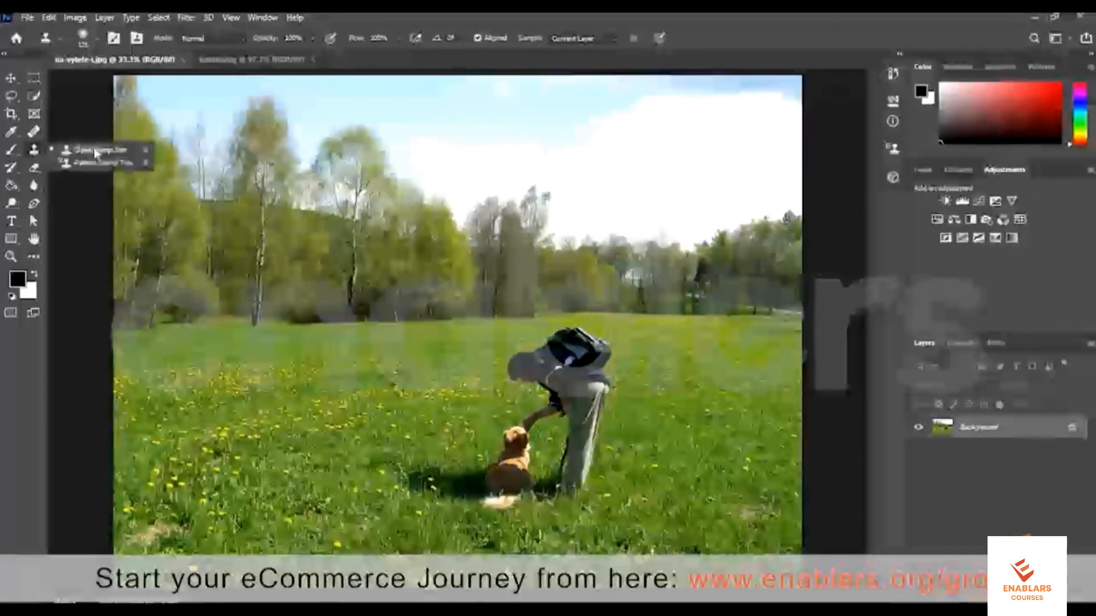
{"action": "left_click", "coordinate": [525, 303]}
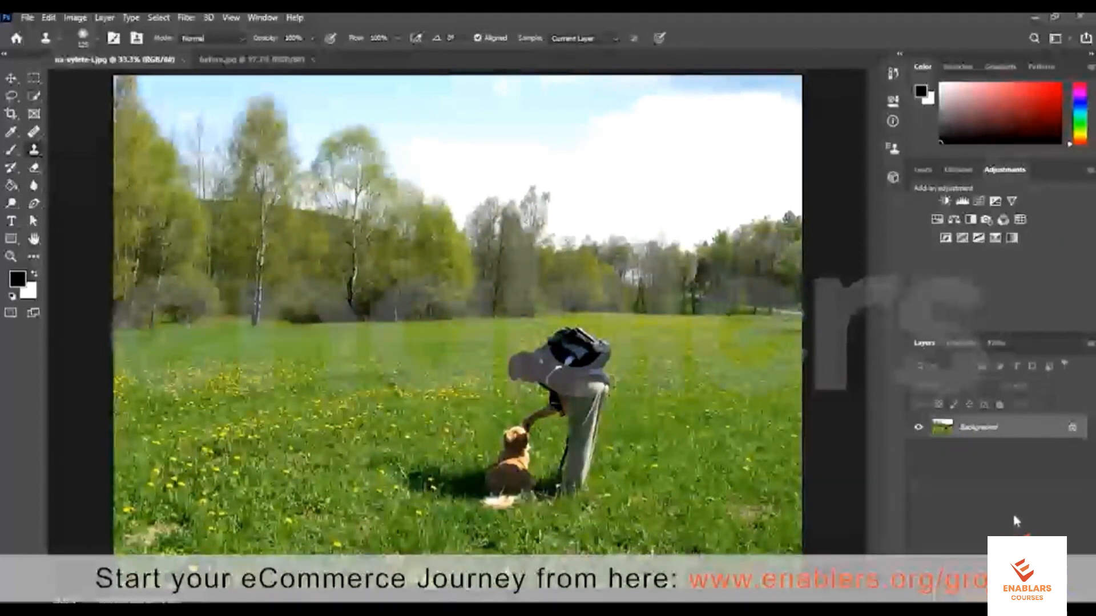
{"action": "key", "text": "ctrl+j"}
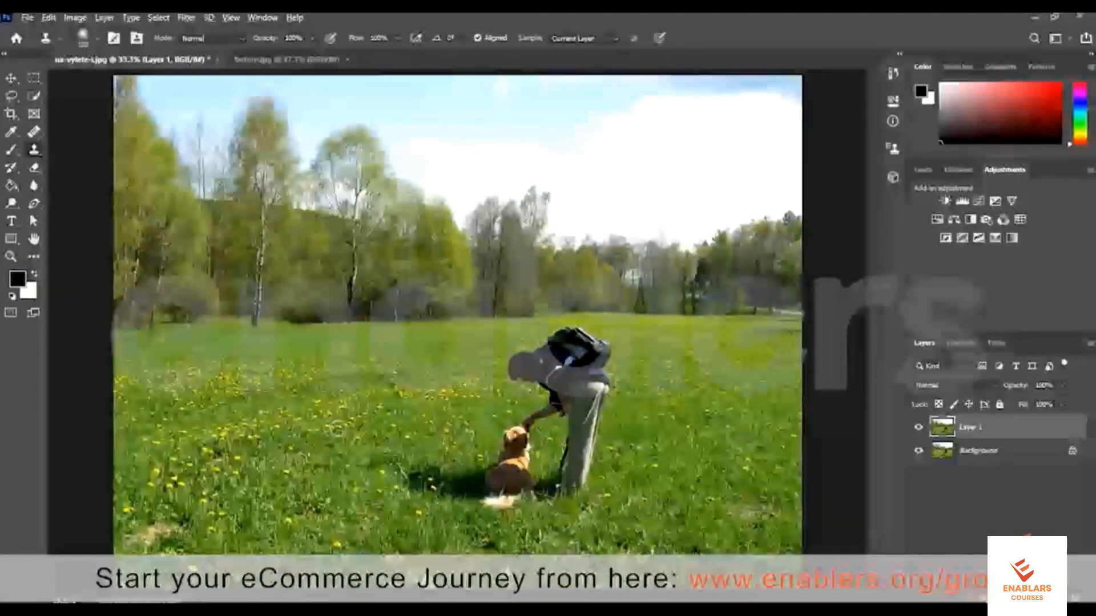
- Set the clone brush to 0% hardness and a size of about 125 px
{"action": "right_click", "coordinate": [463, 217]}
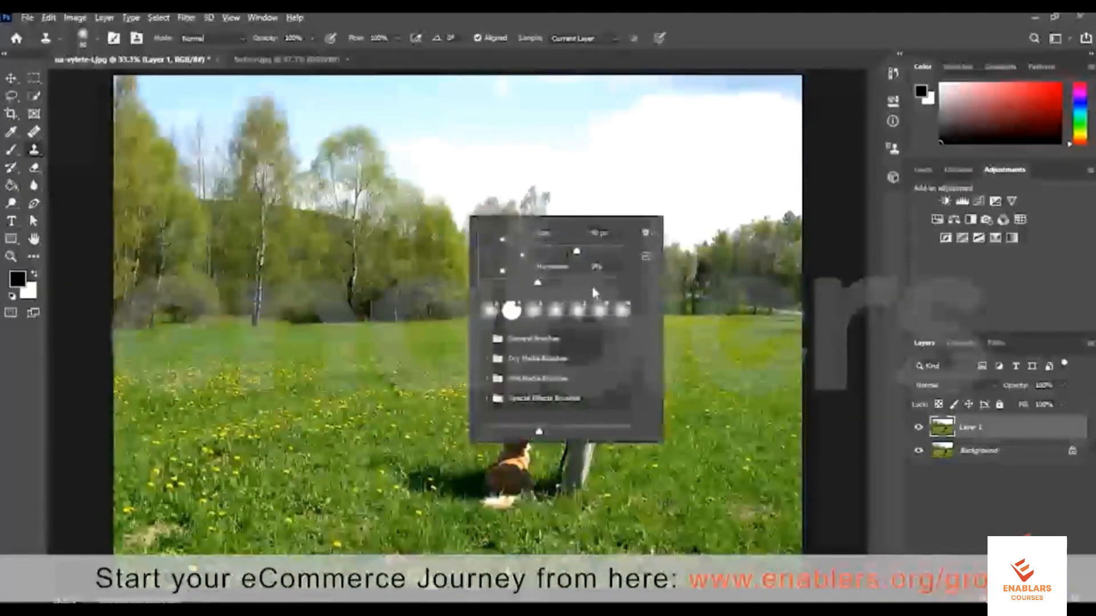
{"action": "left_click_drag", "start_coordinate": [538, 284], "coordinate": [627, 283]}
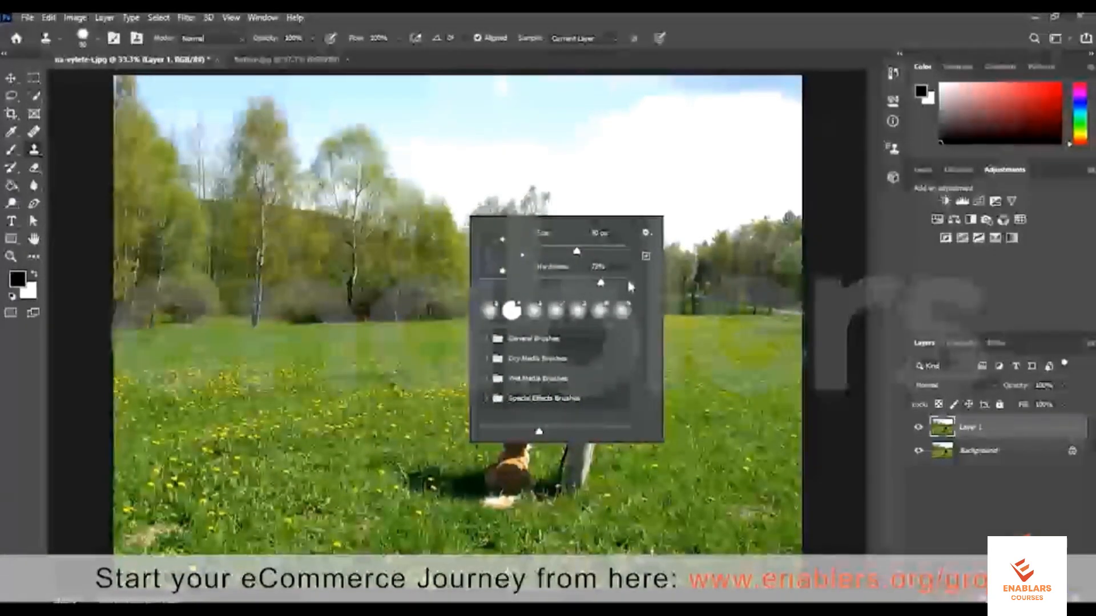
{"action": "left_click_drag", "start_coordinate": [502, 289], "coordinate": [504, 288]}
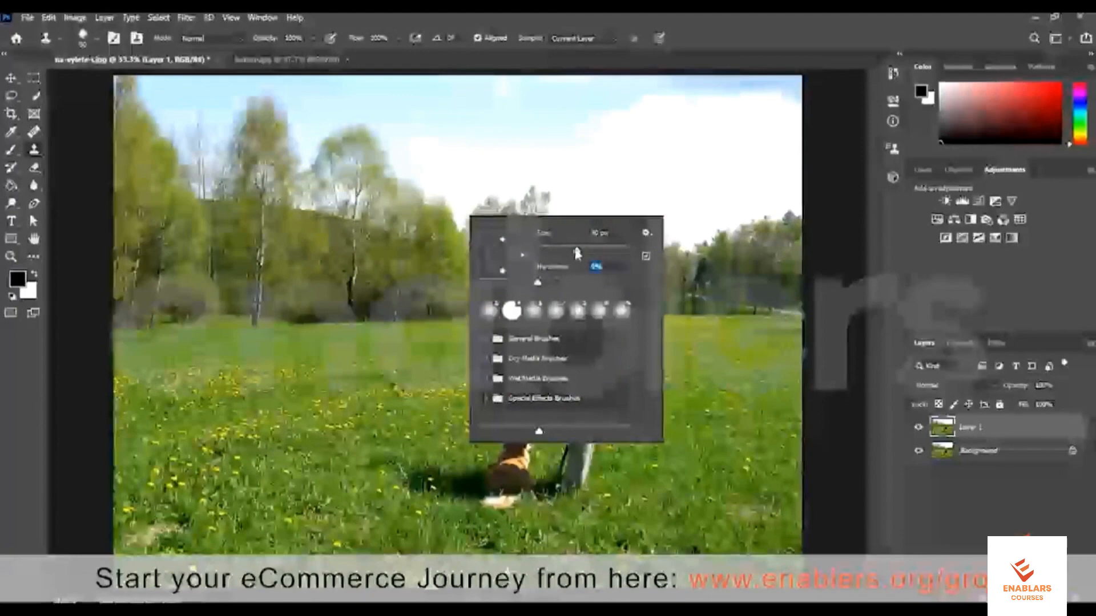
{"action": "left_click_drag", "start_coordinate": [592, 256], "coordinate": [572, 252]}
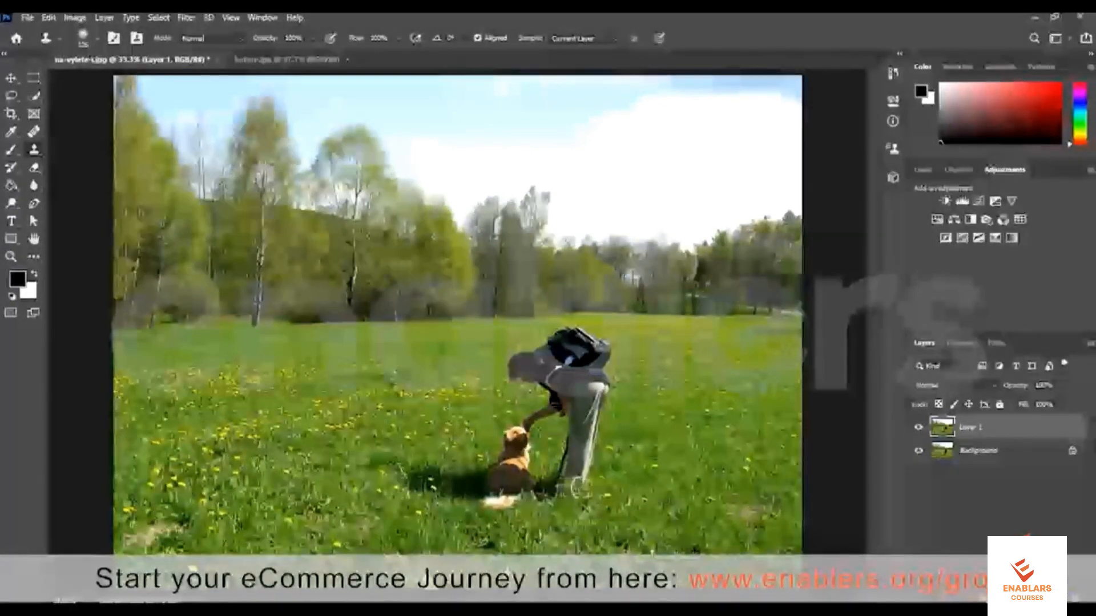
- Clone meadow grass over the man and the dog on Layer 1 to remove them from the photo
{"action": "mouse_move", "coordinate": [579, 488]}
{"action": "left_mouse_down"}
{"action": "mouse_move", "coordinate": [497, 497]}
{"action": "mouse_move", "coordinate": [492, 486]}
{"action": "mouse_move", "coordinate": [577, 475]}
{"action": "mouse_move", "coordinate": [582, 456]}
{"action": "mouse_move", "coordinate": [465, 488]}
{"action": "mouse_move", "coordinate": [422, 485]}
{"action": "mouse_move", "coordinate": [565, 451]}
{"action": "mouse_move", "coordinate": [576, 439]}
{"action": "mouse_move", "coordinate": [514, 437]}
{"action": "mouse_move", "coordinate": [565, 426]}
{"action": "mouse_move", "coordinate": [577, 413]}
{"action": "mouse_move", "coordinate": [553, 403]}
{"action": "mouse_move", "coordinate": [597, 400]}
{"action": "mouse_move", "coordinate": [596, 376]}
{"action": "mouse_move", "coordinate": [515, 371]}
{"action": "mouse_move", "coordinate": [590, 352]}
{"action": "mouse_move", "coordinate": [571, 343]}
{"action": "mouse_move", "coordinate": [585, 356]}
{"action": "left_mouse_up"}
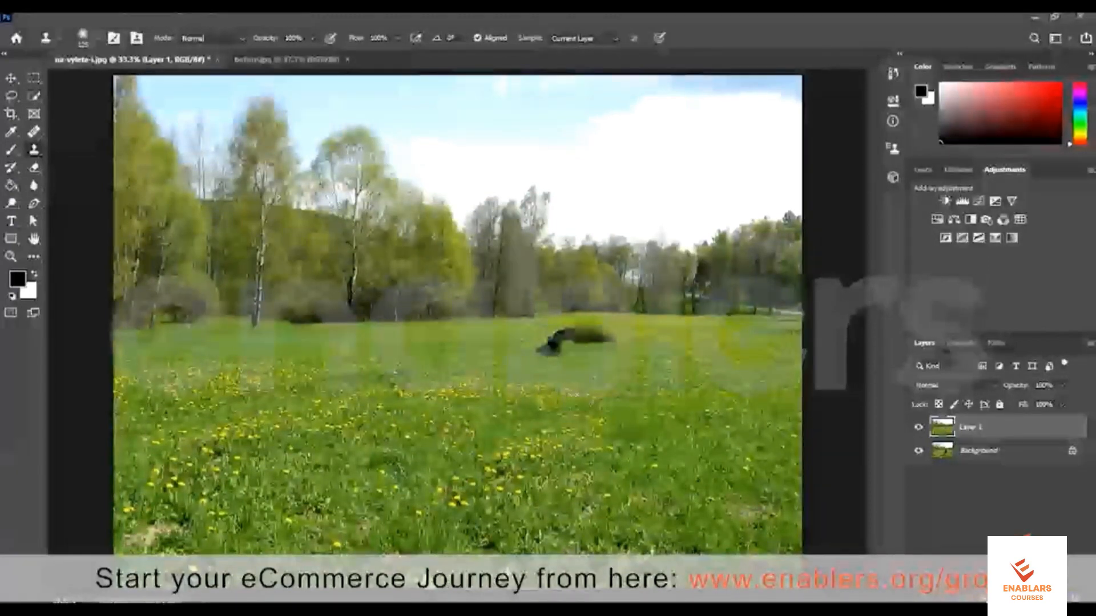
{"action": "mouse_move", "coordinate": [571, 342]}
{"action": "left_mouse_down"}
{"action": "mouse_move", "coordinate": [548, 345]}
{"action": "mouse_move", "coordinate": [580, 325]}
{"action": "left_mouse_up"}
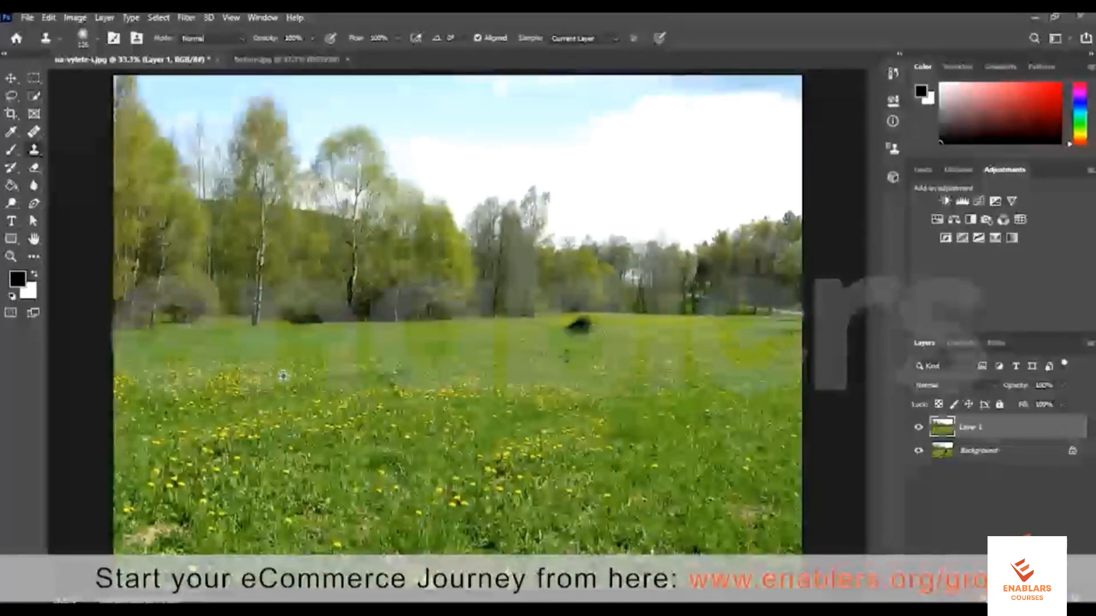
{"action": "left_click", "coordinate": [283, 376], "text": "alt"}
{"action": "key", "text": "ctrl+z"}
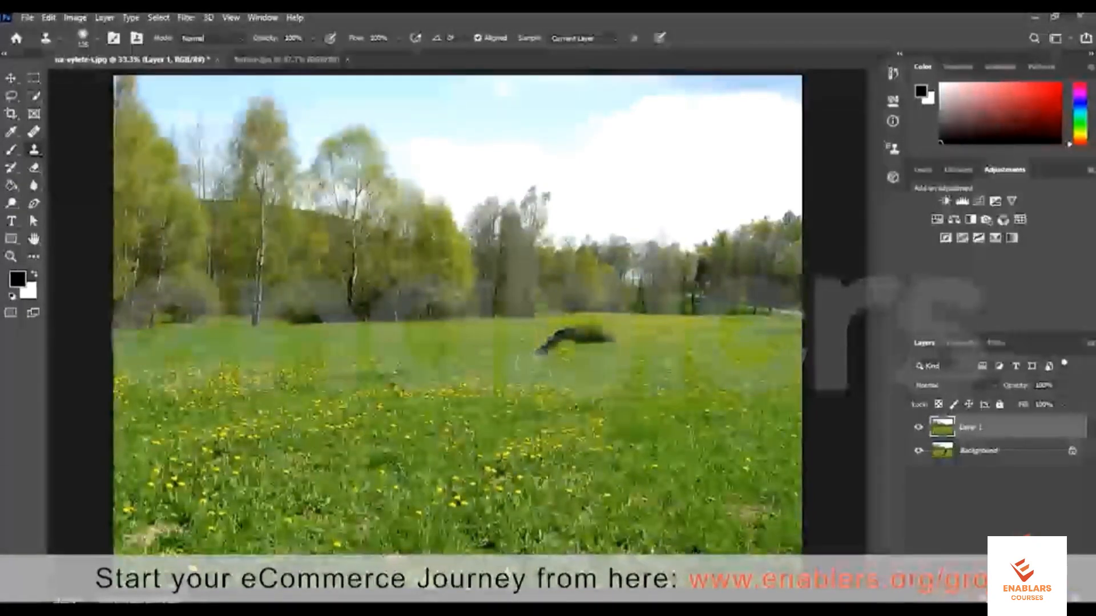
{"action": "mouse_move", "coordinate": [607, 341]}
{"action": "left_mouse_down"}
{"action": "mouse_move", "coordinate": [555, 344]}
{"action": "mouse_move", "coordinate": [581, 365]}
{"action": "left_mouse_up"}
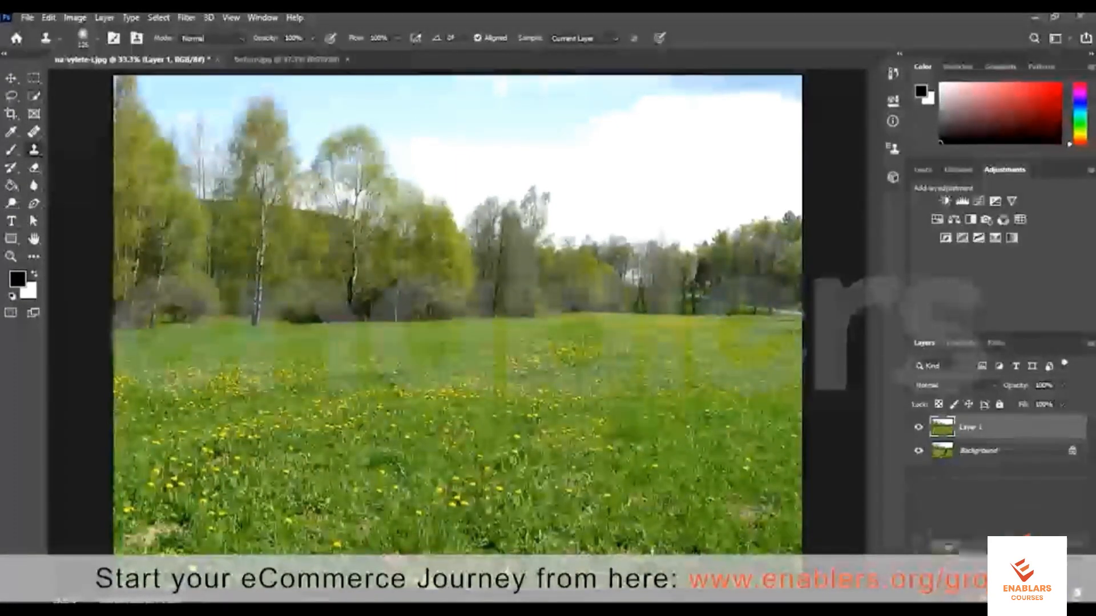
- Delete the retouched Layer 1 and make a fresh duplicate of the Background layer
{"action": "left_click", "coordinate": [1077, 592]}
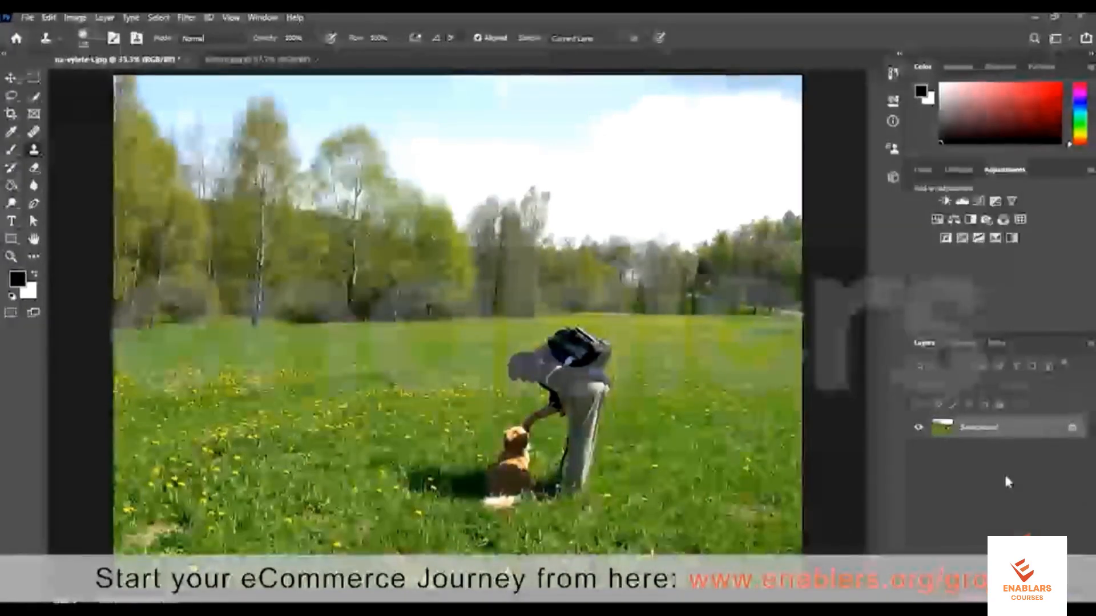
{"action": "key", "text": "ctrl+j"}
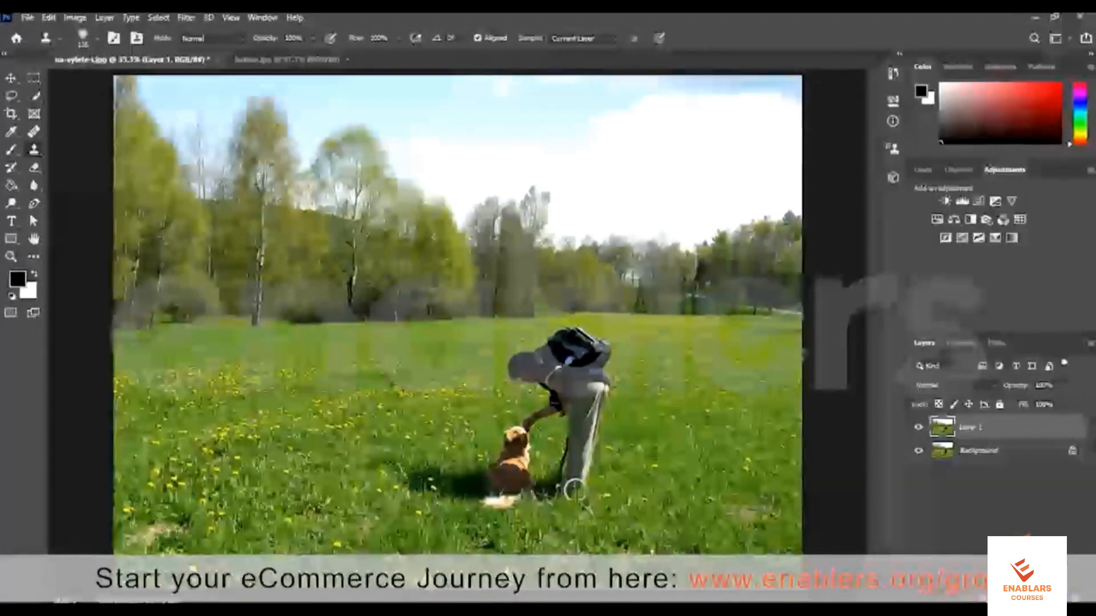
- Sample at the man's feet and clone the man, the dog and their shadow onto the empty left side of the meadow
{"action": "left_click", "coordinate": [574, 490]}
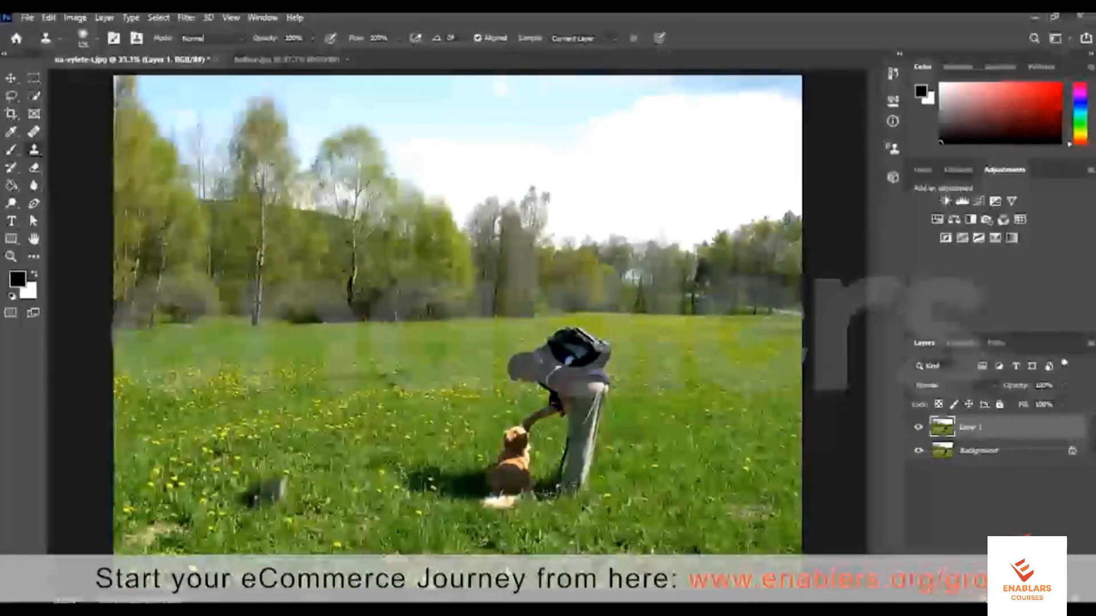
{"action": "mouse_move", "coordinate": [250, 498]}
{"action": "left_mouse_down"}
{"action": "mouse_move", "coordinate": [209, 508]}
{"action": "mouse_move", "coordinate": [163, 492]}
{"action": "mouse_move", "coordinate": [273, 492]}
{"action": "mouse_move", "coordinate": [272, 481]}
{"action": "left_mouse_up"}
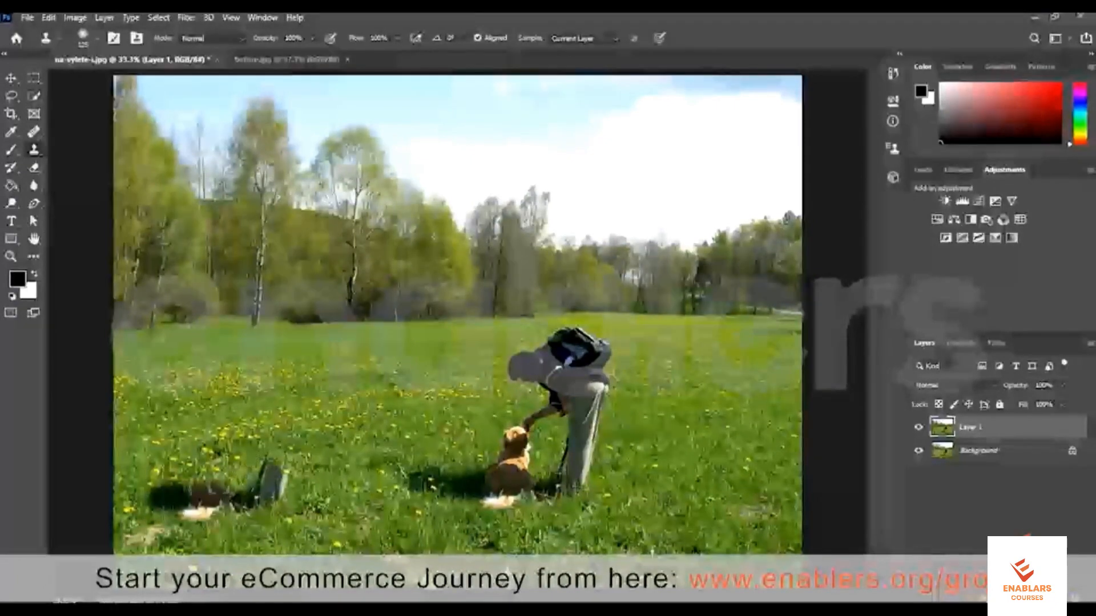
{"action": "mouse_move", "coordinate": [179, 483]}
{"action": "left_mouse_down"}
{"action": "mouse_move", "coordinate": [175, 457]}
{"action": "mouse_move", "coordinate": [209, 448]}
{"action": "left_mouse_up"}
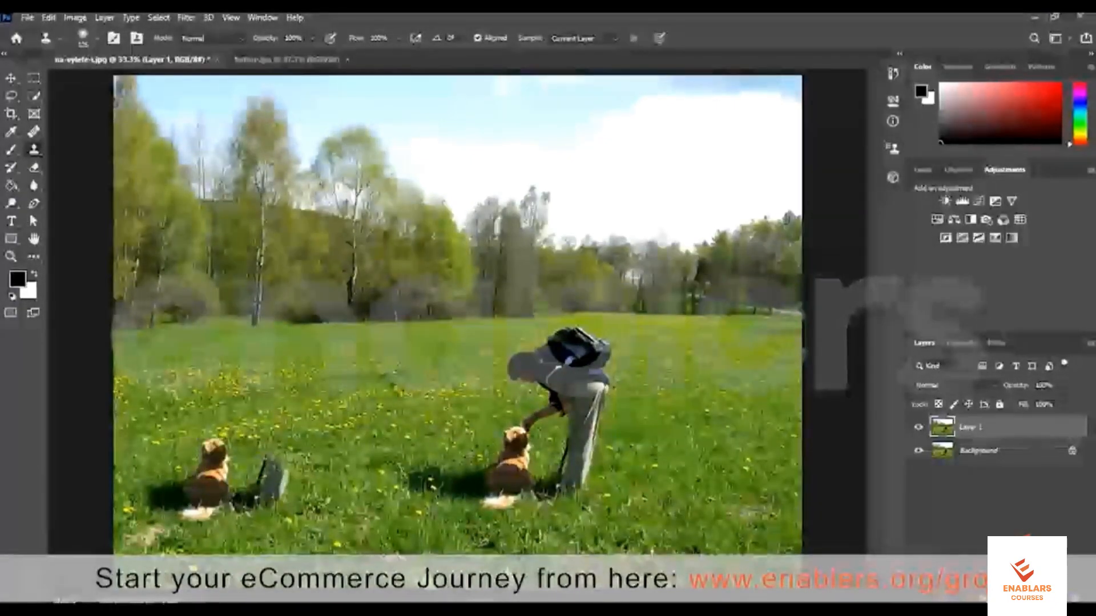
{"action": "mouse_move", "coordinate": [271, 468]}
{"action": "left_mouse_down"}
{"action": "mouse_move", "coordinate": [277, 434]}
{"action": "mouse_move", "coordinate": [240, 425]}
{"action": "mouse_move", "coordinate": [285, 400]}
{"action": "mouse_move", "coordinate": [240, 380]}
{"action": "mouse_move", "coordinate": [211, 384]}
{"action": "left_mouse_up"}
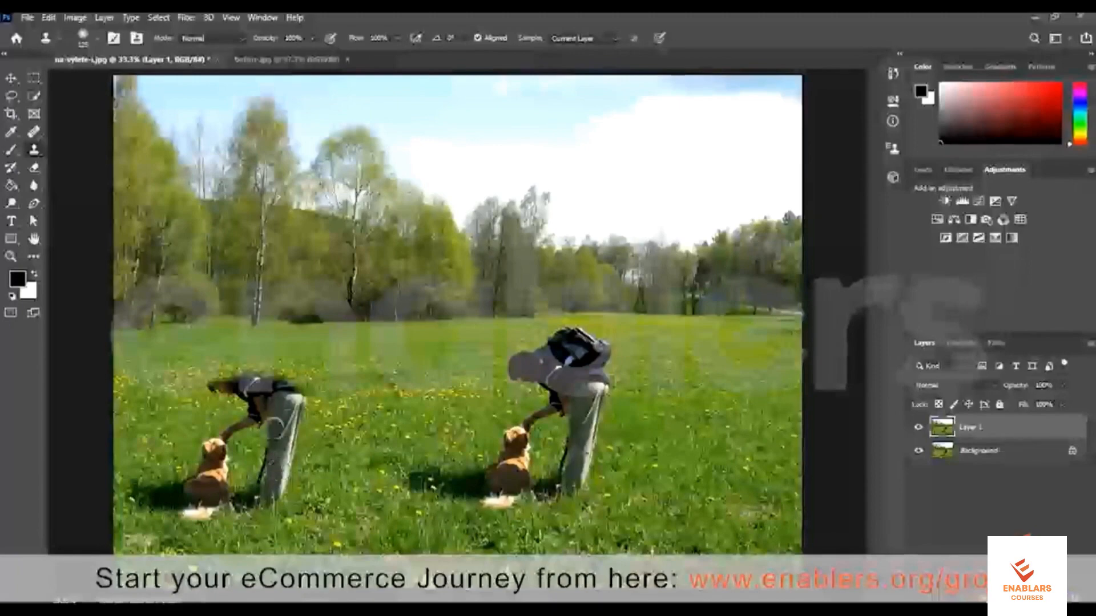
{"action": "mouse_move", "coordinate": [281, 394]}
{"action": "left_mouse_down"}
{"action": "mouse_move", "coordinate": [293, 378]}
{"action": "mouse_move", "coordinate": [286, 368]}
{"action": "mouse_move", "coordinate": [220, 375]}
{"action": "left_mouse_up"}
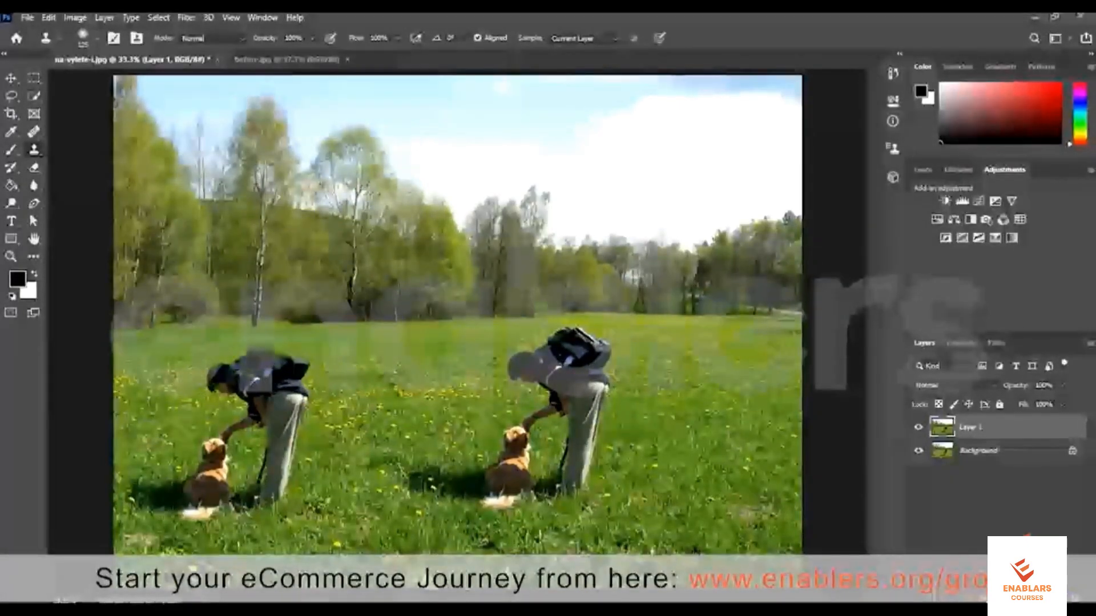
{"action": "mouse_move", "coordinate": [153, 490]}
{"action": "left_mouse_down"}
{"action": "mouse_move", "coordinate": [170, 491]}
{"action": "mouse_move", "coordinate": [160, 494]}
{"action": "left_mouse_up"}
{"action": "mouse_move", "coordinate": [281, 381]}
{"action": "left_mouse_down"}
{"action": "mouse_move", "coordinate": [272, 362]}
{"action": "mouse_move", "coordinate": [285, 361]}
{"action": "mouse_move", "coordinate": [266, 364]}
{"action": "mouse_move", "coordinate": [287, 353]}
{"action": "mouse_move", "coordinate": [291, 360]}
{"action": "mouse_move", "coordinate": [282, 349]}
{"action": "mouse_move", "coordinate": [292, 366]}
{"action": "left_mouse_up"}
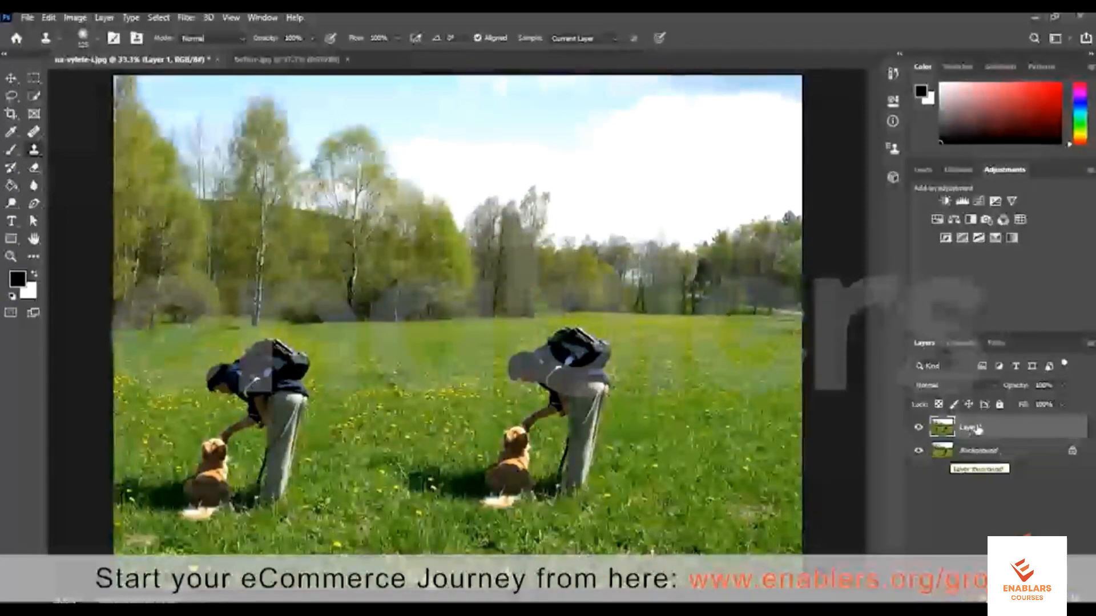
- Set the Clone Stamp to sample from All Layers
{"action": "left_click", "coordinate": [919, 451]}
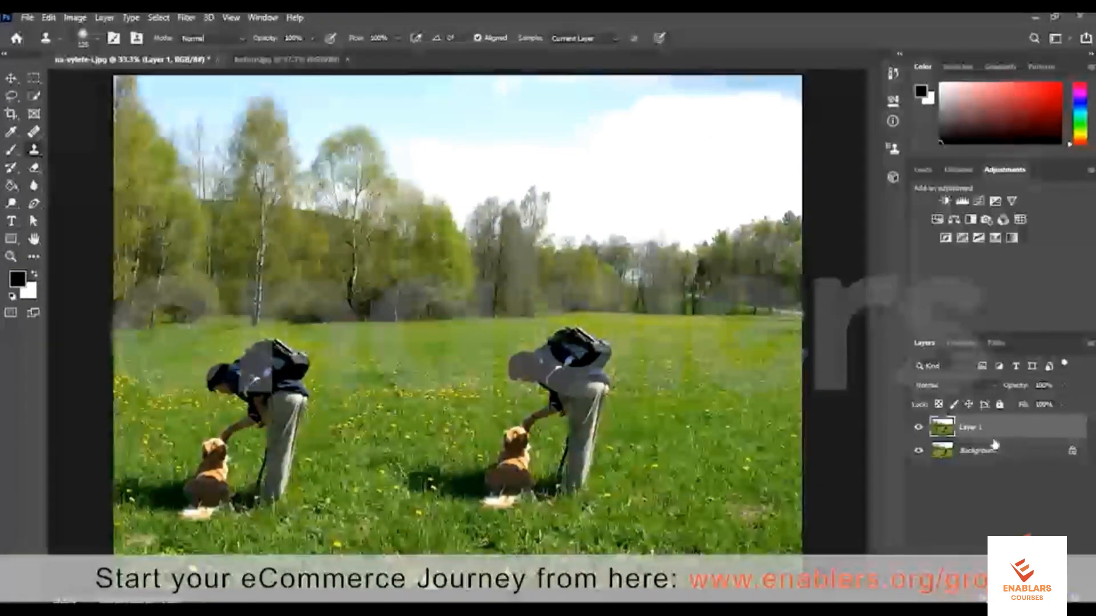
{"action": "left_click", "coordinate": [602, 36]}
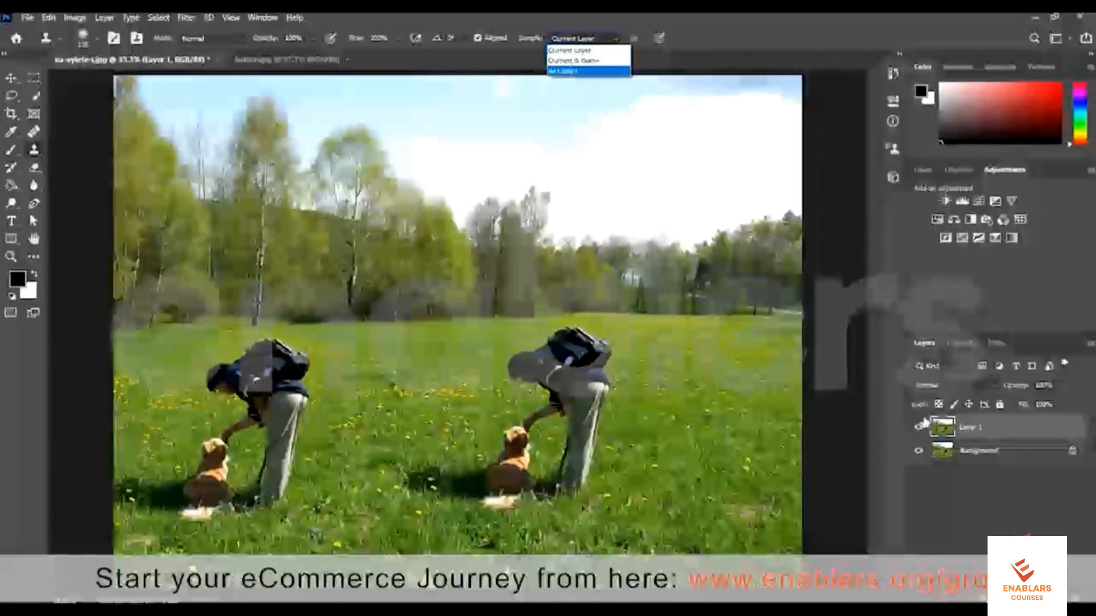
{"action": "left_click", "coordinate": [568, 63]}
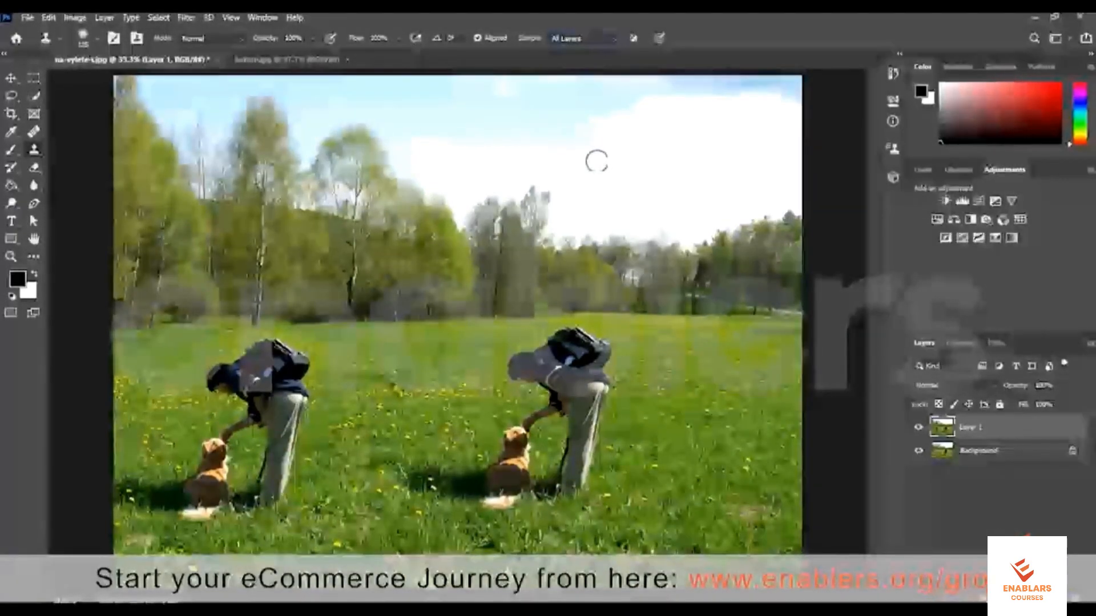
- Select the Background layer and repeatedly hide and show Layer 1 to compare the original photo with the cloned version
{"action": "left_click", "coordinate": [979, 451]}
{"action": "left_click", "coordinate": [919, 428]}
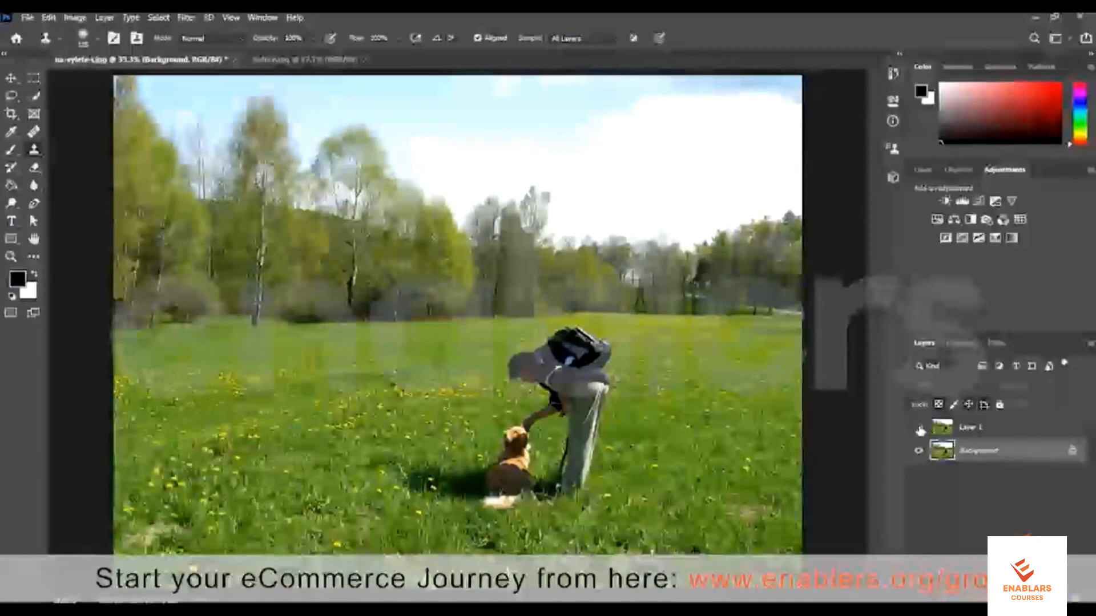
{"action": "left_click", "coordinate": [919, 428]}
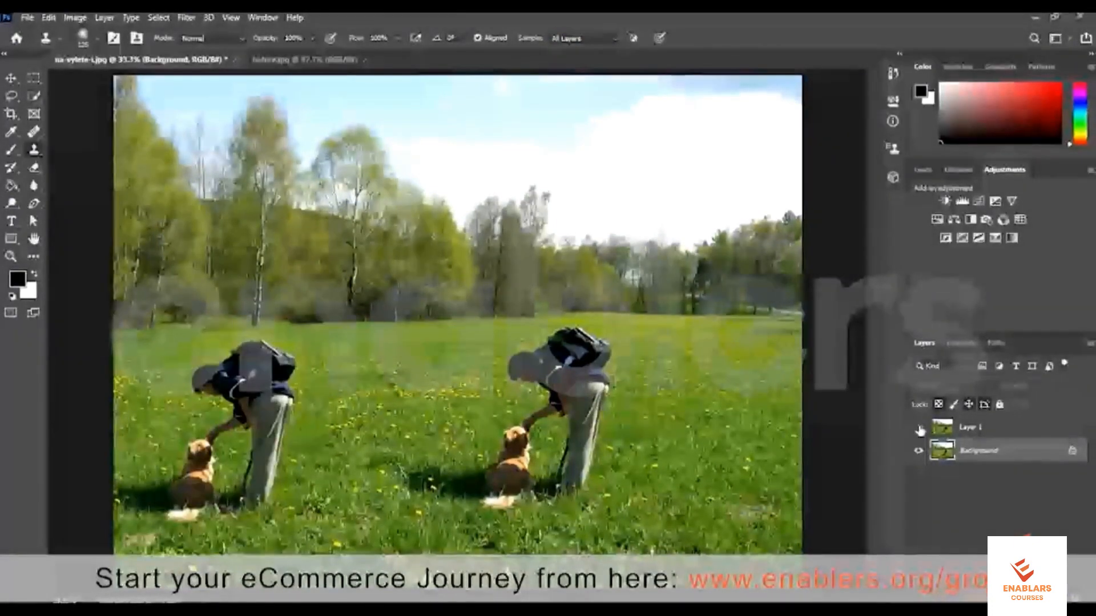
{"action": "left_click", "coordinate": [919, 428]}
{"action": "left_click", "coordinate": [919, 428]}
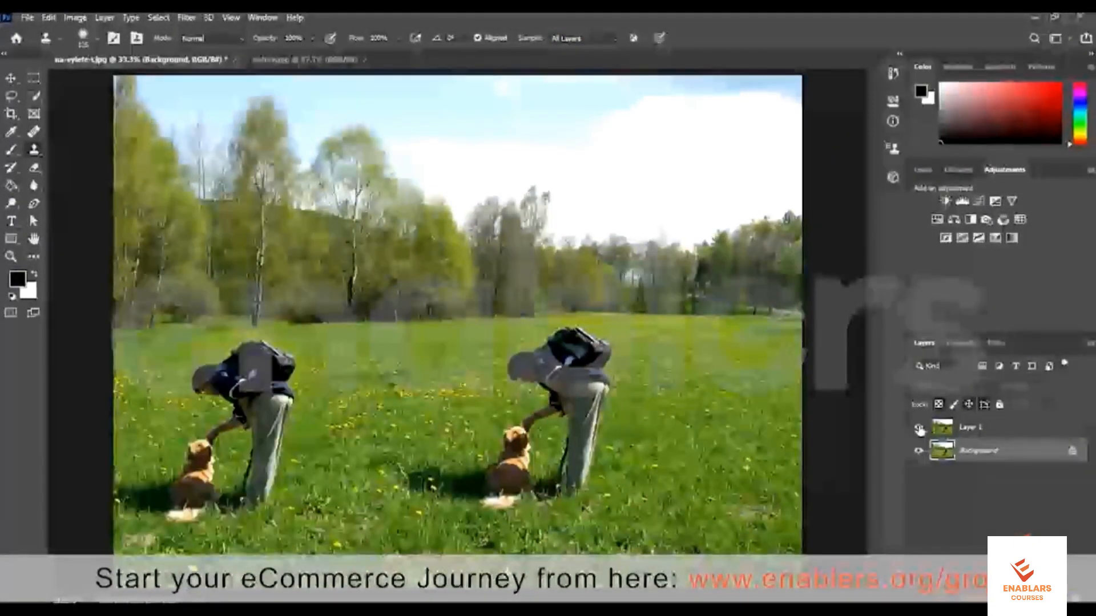
{"action": "left_click", "coordinate": [919, 428]}
{"action": "left_click", "coordinate": [919, 428]}
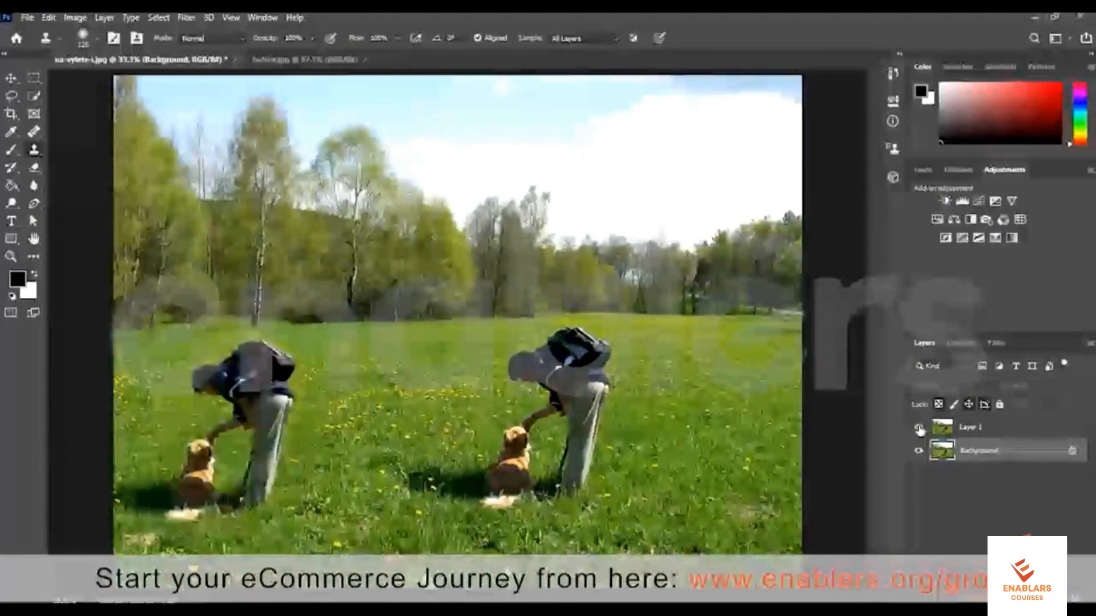
{"action": "left_click", "coordinate": [919, 428]}
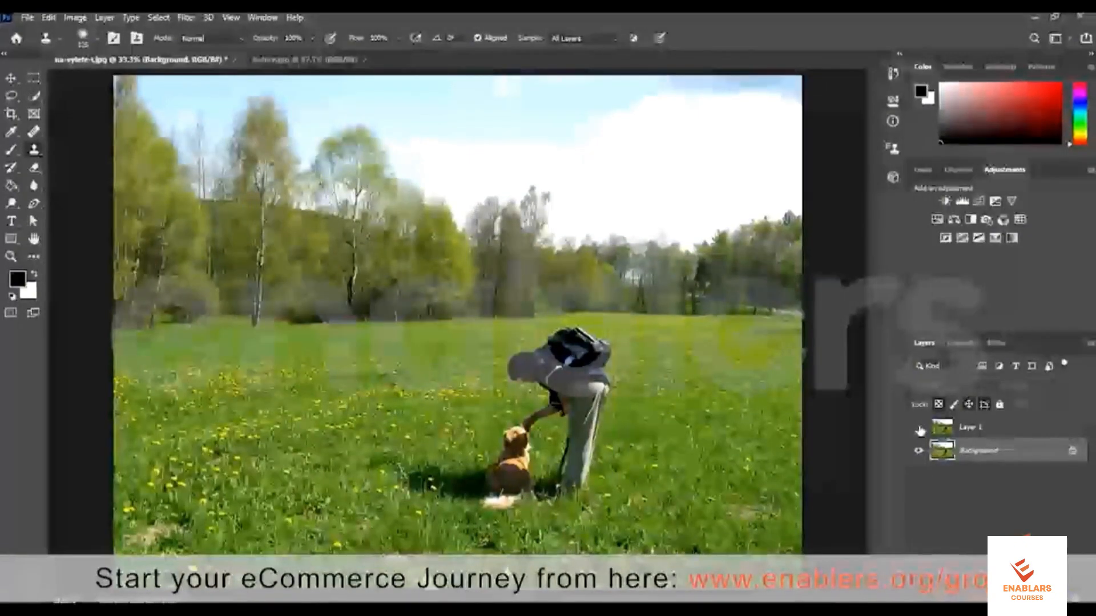
{"action": "left_click", "coordinate": [919, 428]}
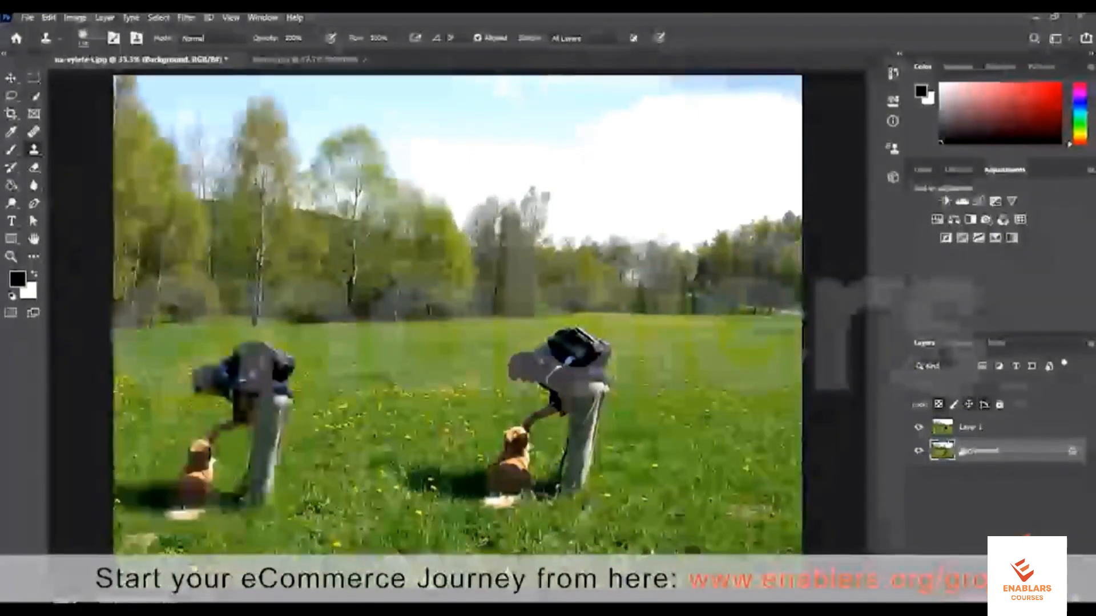
{"action": "left_click", "coordinate": [919, 428]}
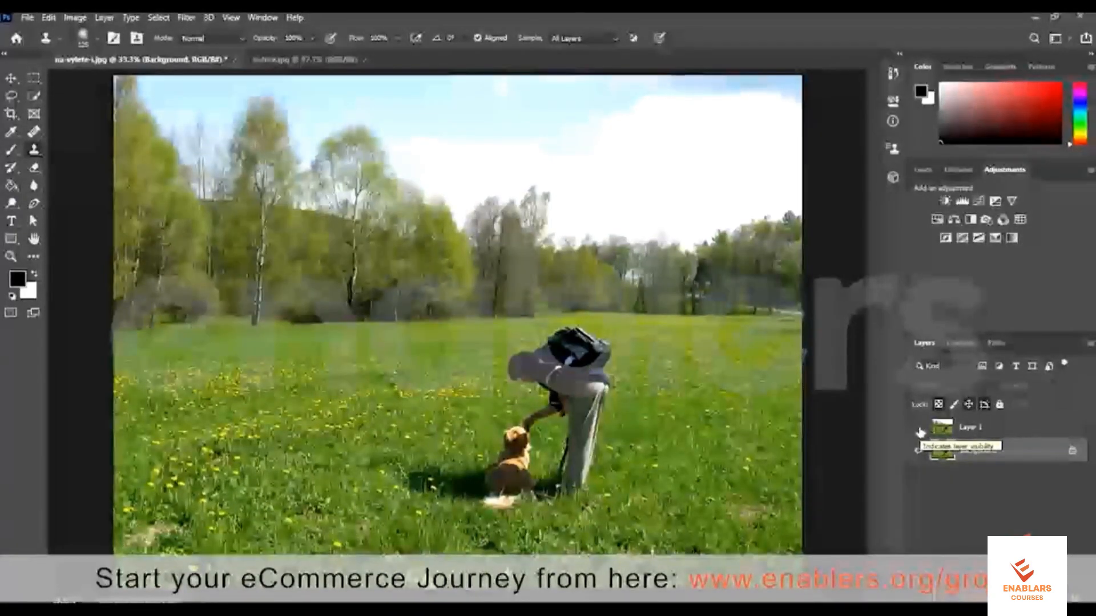
{"action": "left_click", "coordinate": [921, 429]}
{"action": "left_click", "coordinate": [920, 429]}
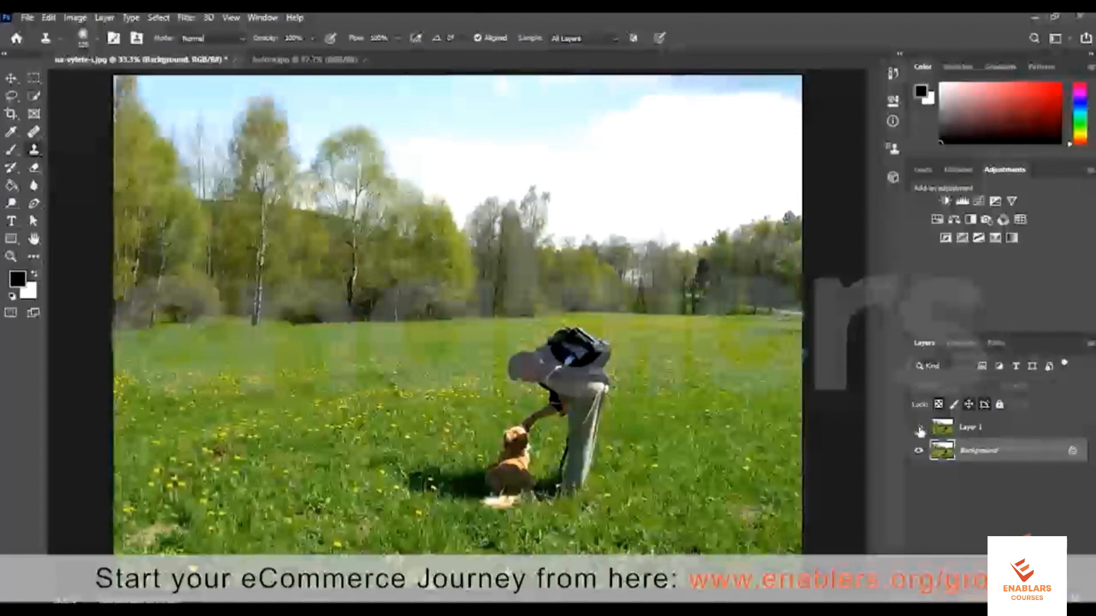
{"action": "left_click", "coordinate": [920, 429]}
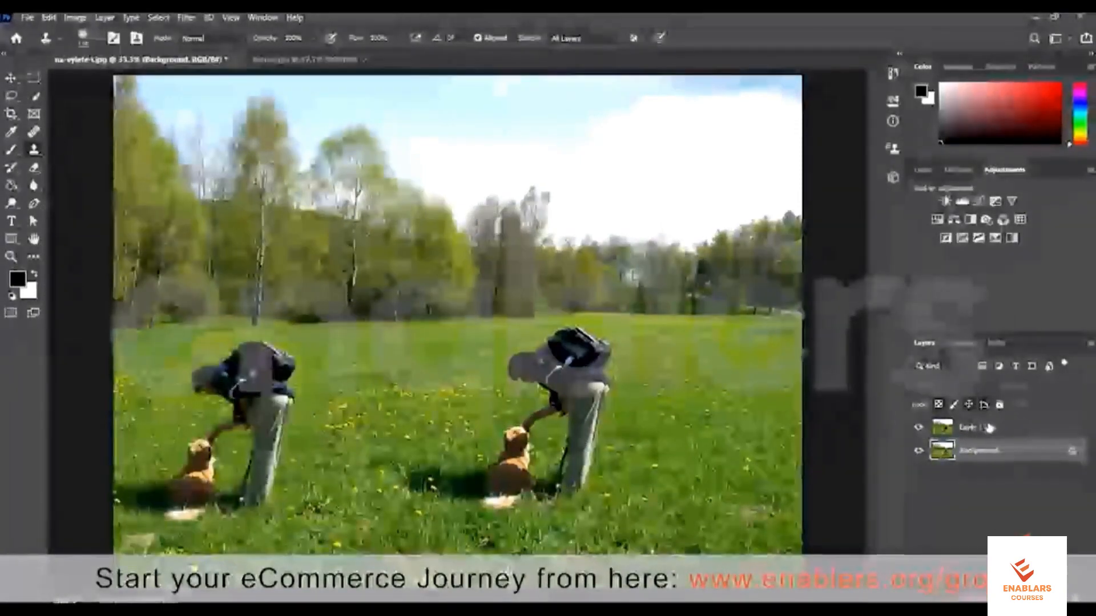
- Select Layer 1, switch to the Move tool, and hide and show the layer once more to check the cloned figures
{"action": "left_click", "coordinate": [989, 428]}
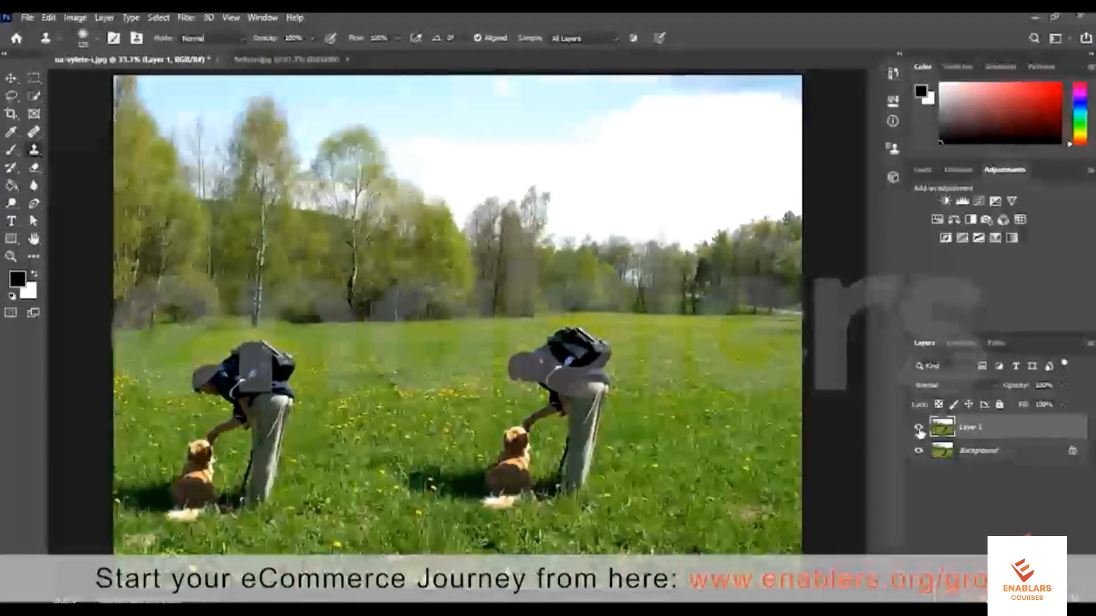
{"action": "key", "text": "v"}
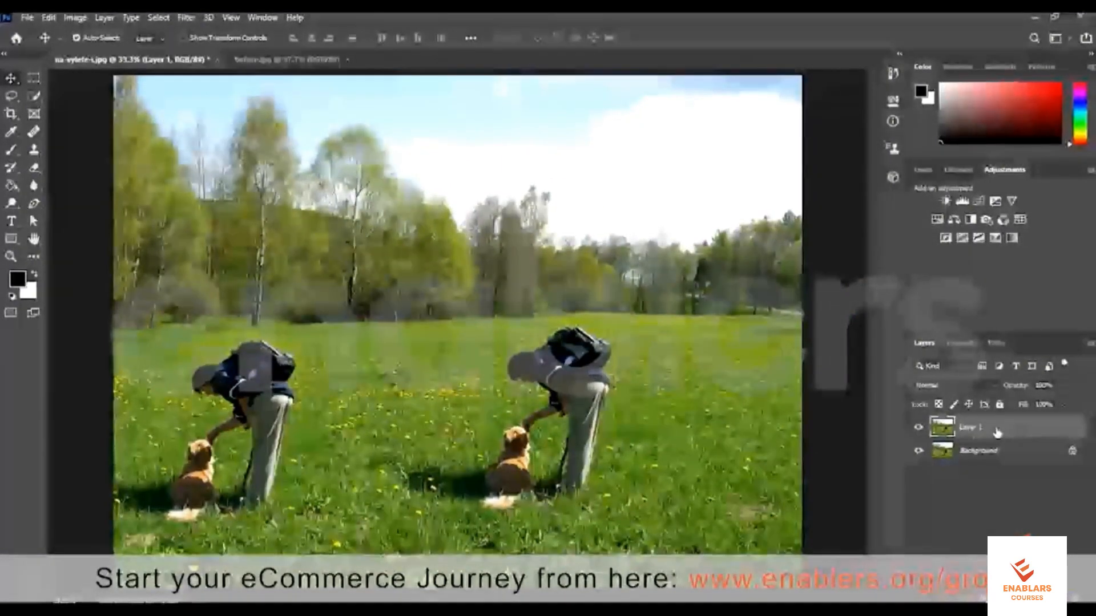
{"action": "left_click", "coordinate": [919, 428]}
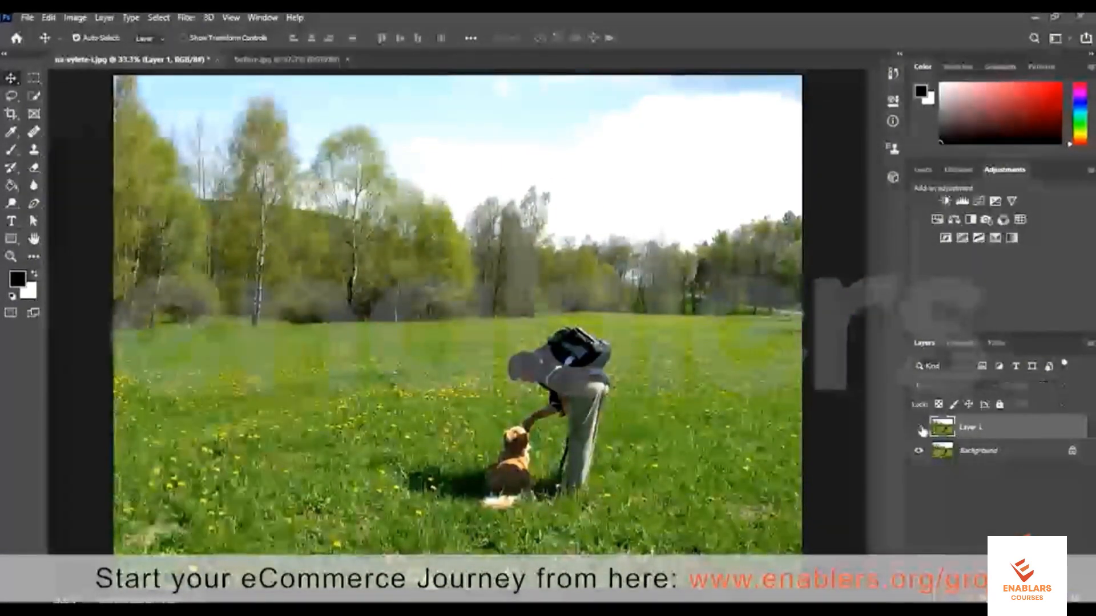
{"action": "left_click", "coordinate": [919, 428]}
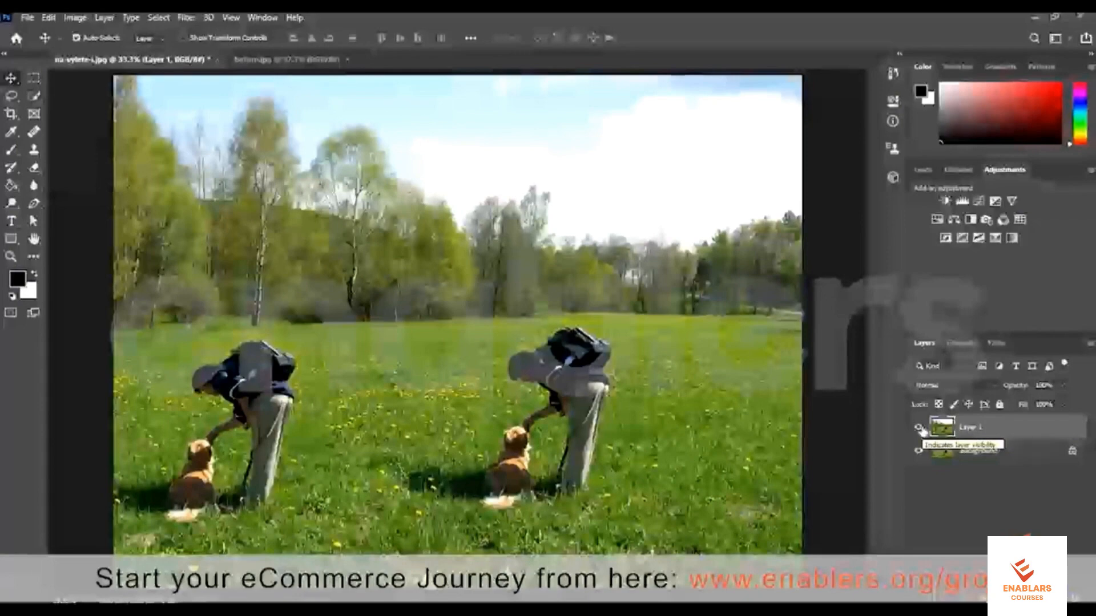
- Hide and show Layer 1 again to compare the meadow photo with and without the cloned figures
{"action": "left_click", "coordinate": [919, 428]}
{"action": "left_click", "coordinate": [919, 429]}
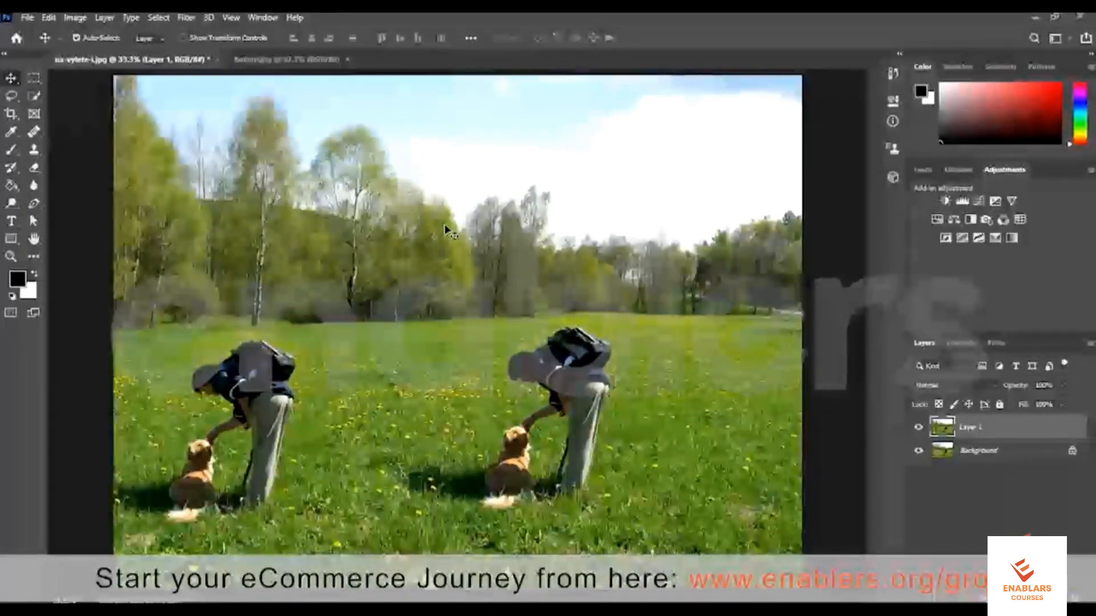
- Activate the Clone Stamp tool in the beach photo before.jpg and close the meadow photo without saving its changes
{"action": "left_click", "coordinate": [294, 59]}
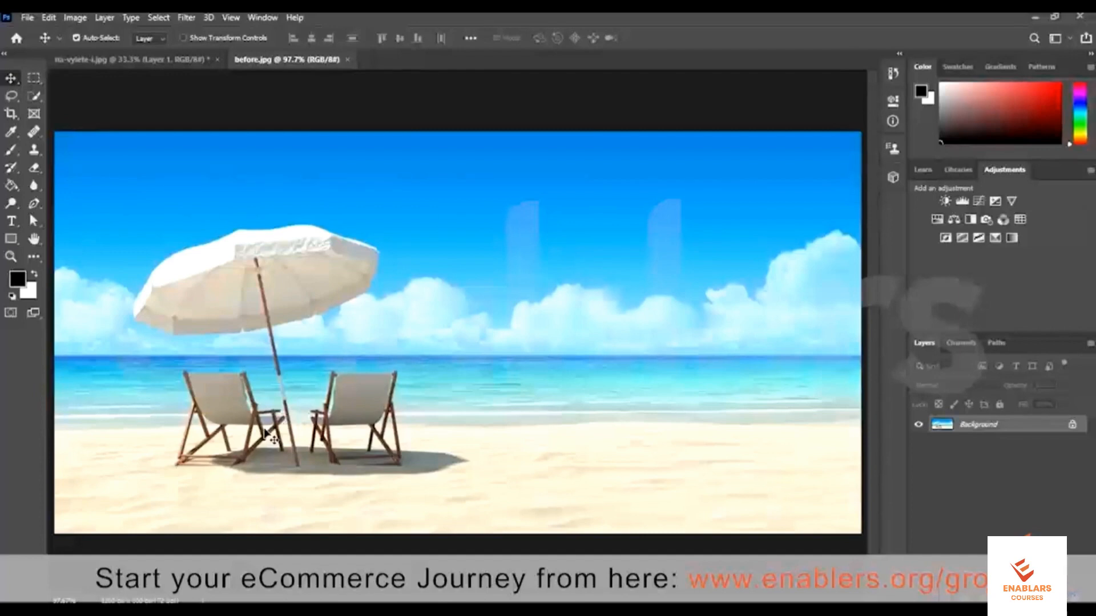
{"action": "left_click", "coordinate": [34, 151]}
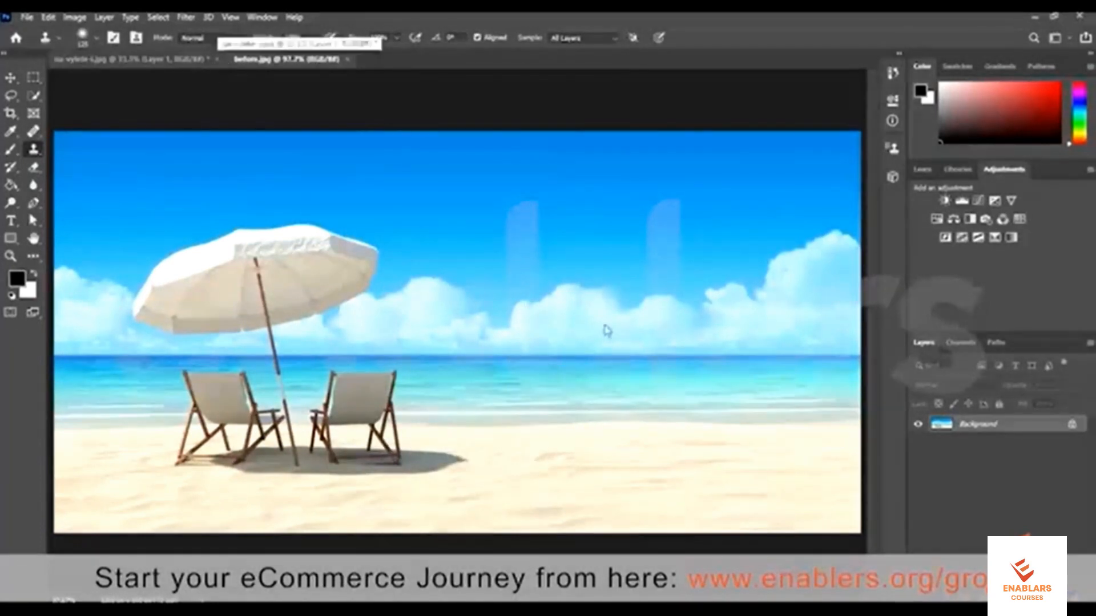
{"action": "left_click", "coordinate": [217, 59]}
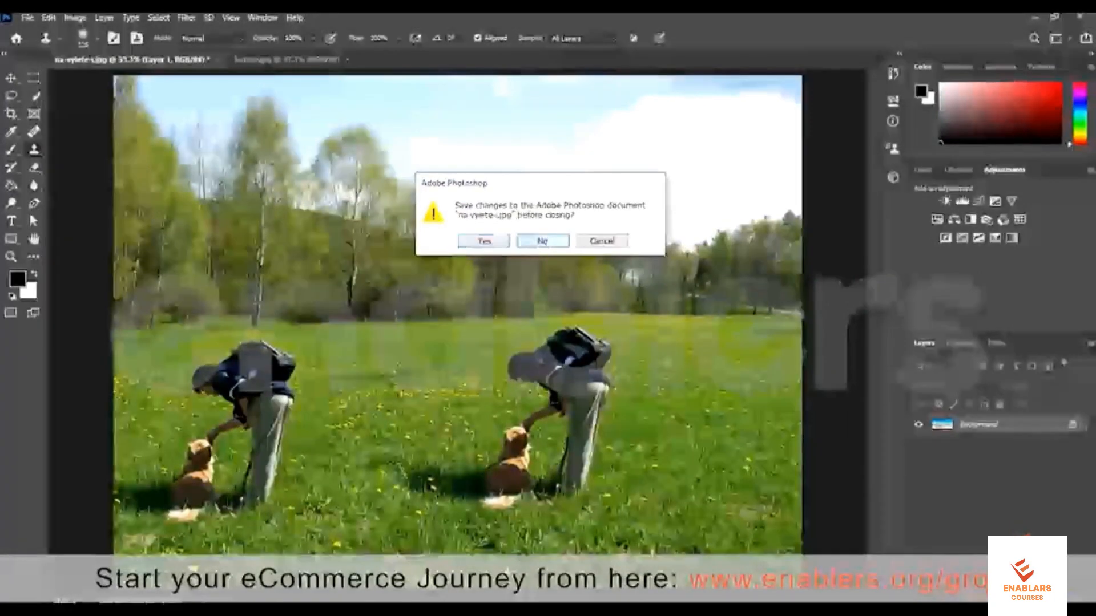
{"action": "left_click", "coordinate": [542, 241]}
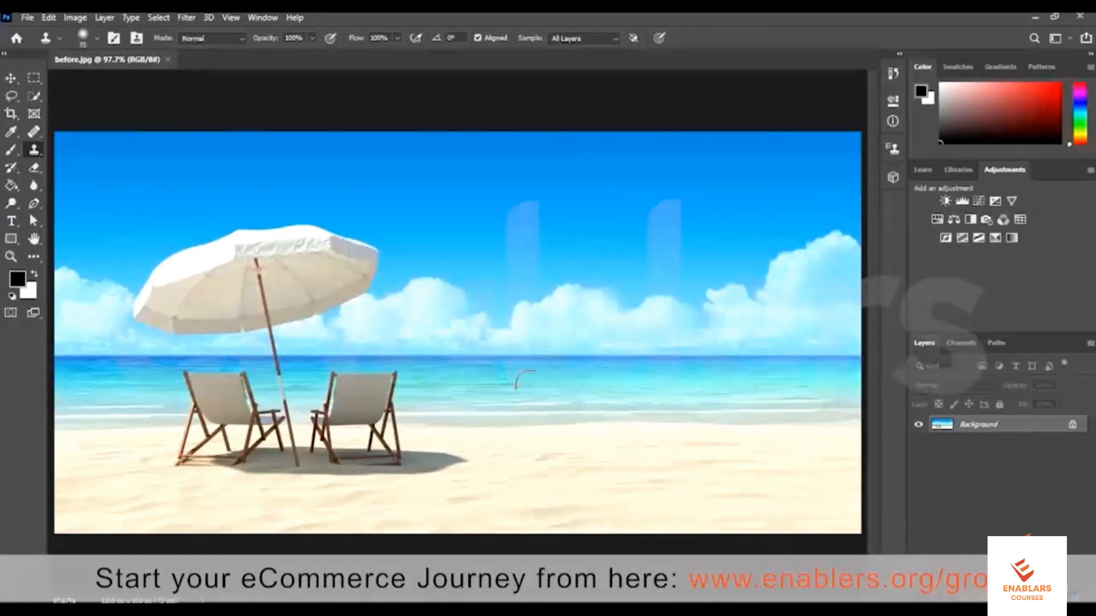
- Duplicate the beach photo's Background layer, set the Clone Stamp to sample All Layers, and keep Layer 1 selected
{"action": "left_click", "coordinate": [543, 278]}
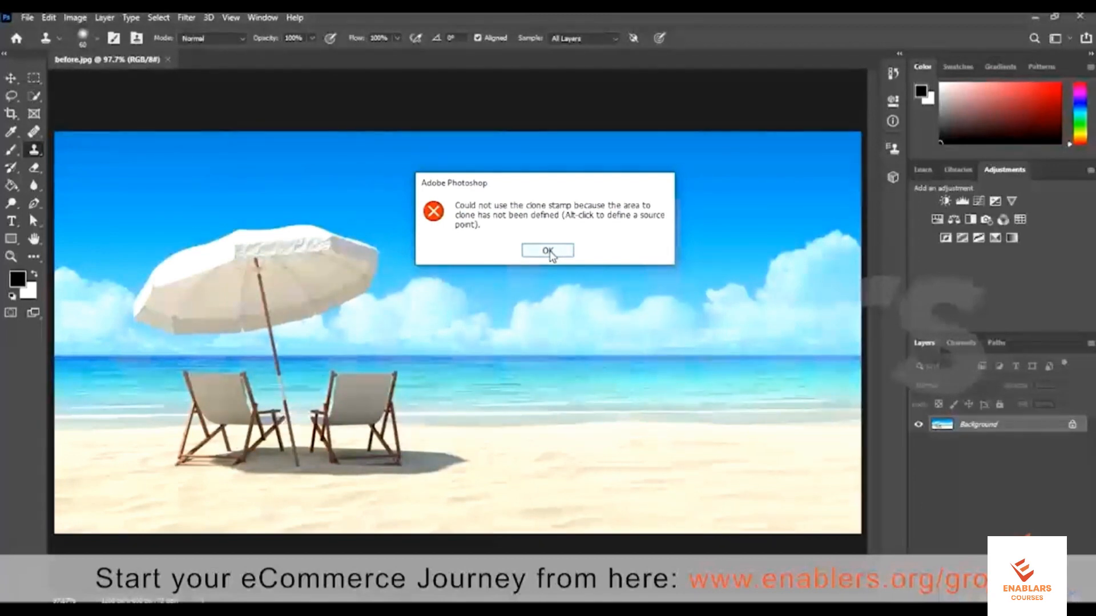
{"action": "key", "text": "Return"}
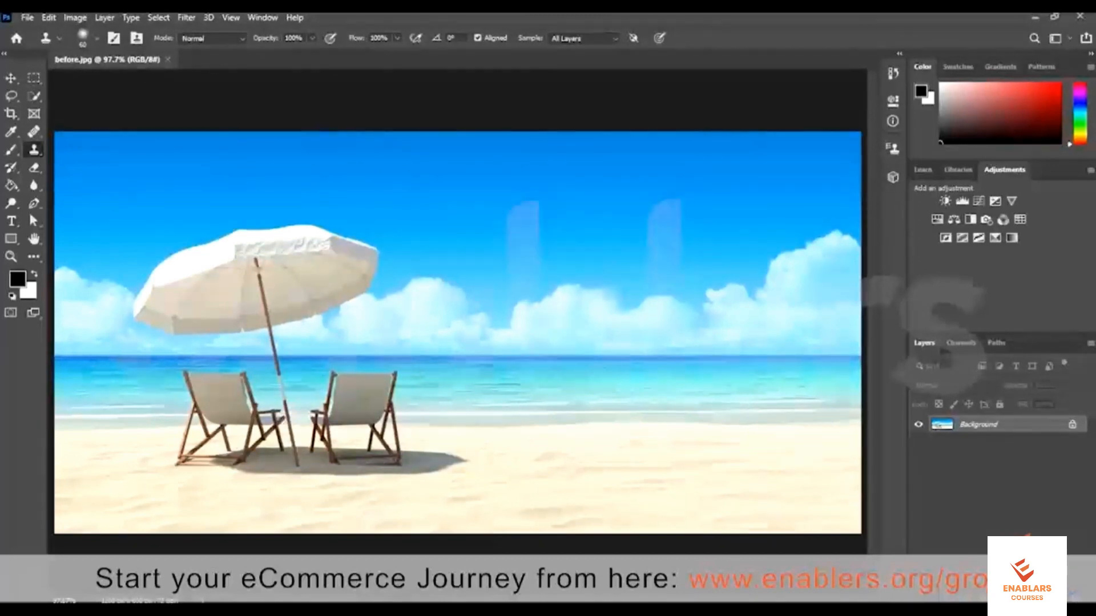
{"action": "key", "text": "ctrl+j"}
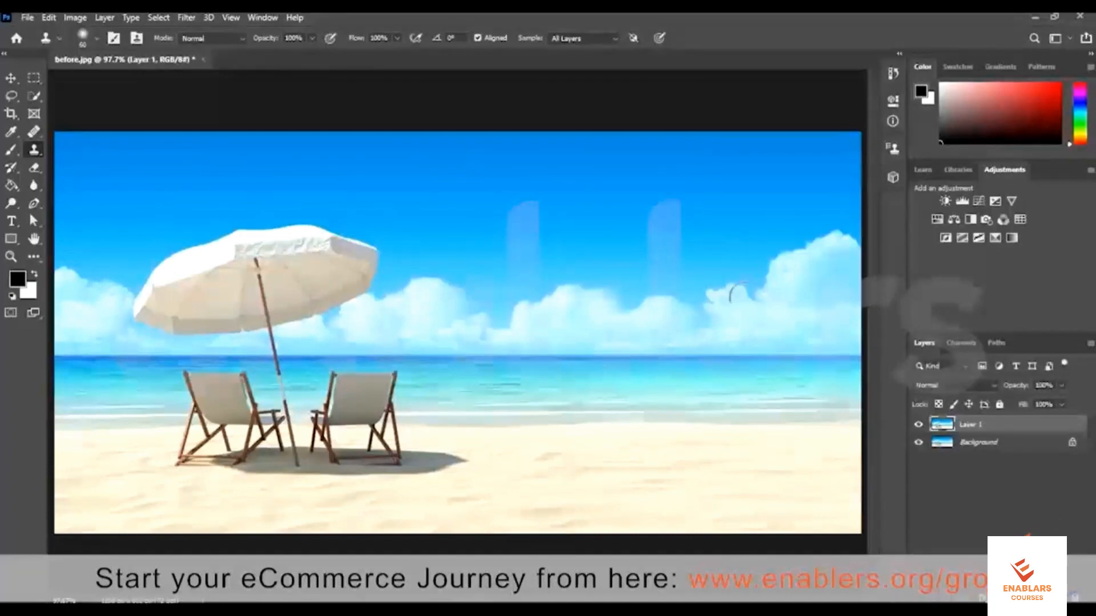
{"action": "left_click", "coordinate": [605, 37]}
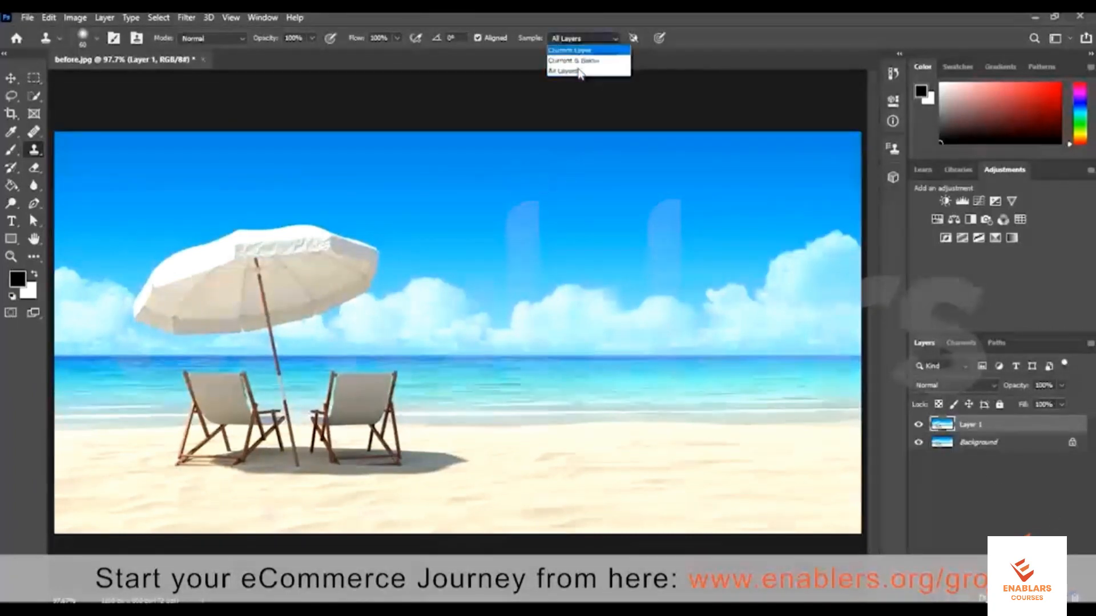
{"action": "left_click", "coordinate": [577, 71]}
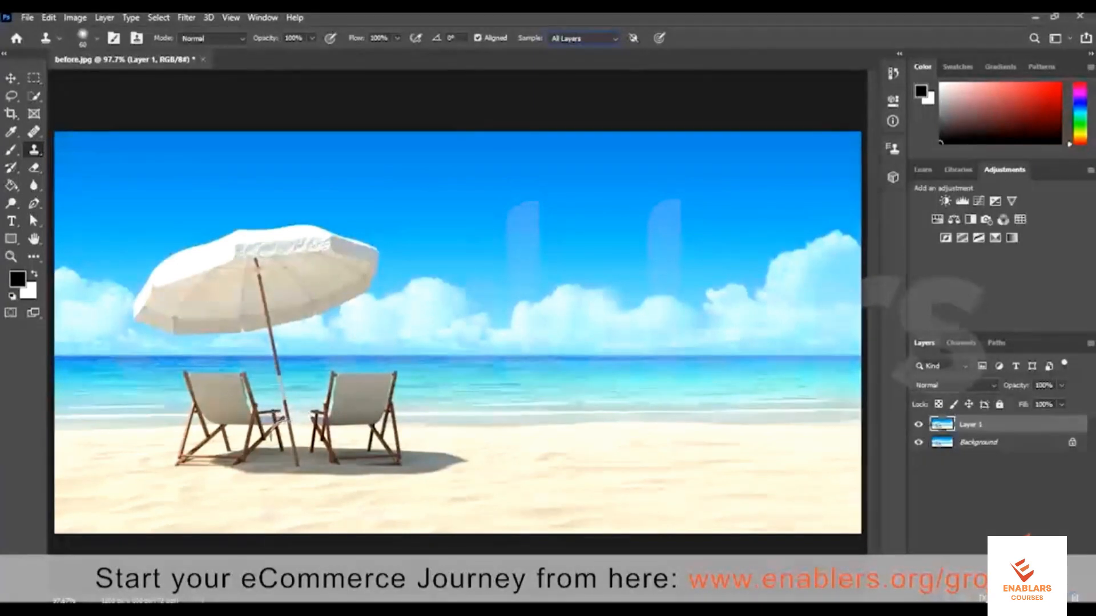
{"action": "left_click", "coordinate": [979, 442]}
{"action": "left_click", "coordinate": [976, 425]}
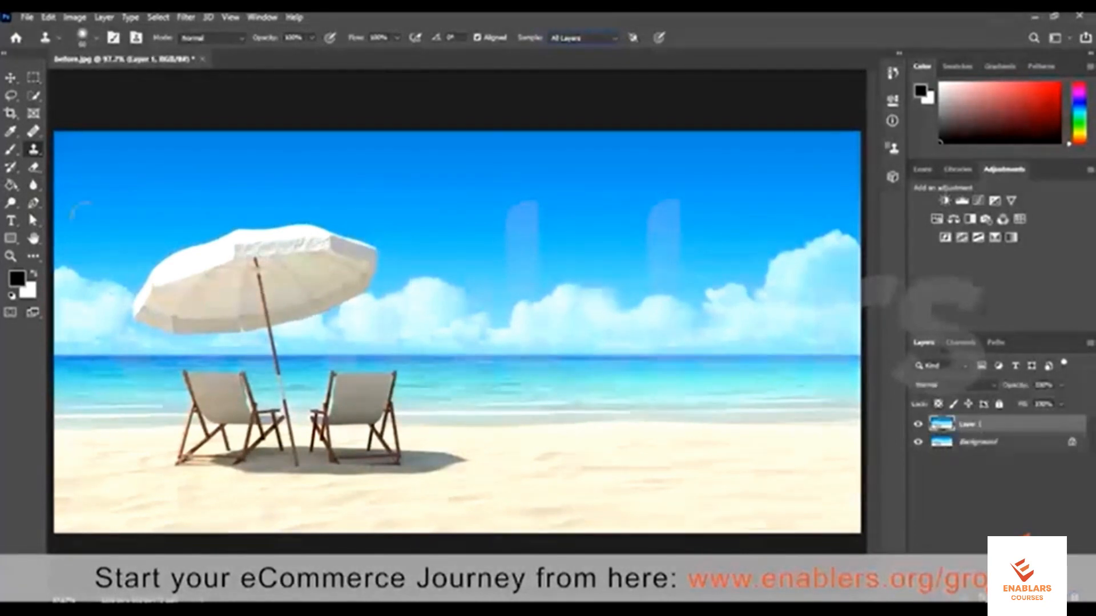
- Sample the base of the umbrella pole with the Clone Stamp and clone the umbrella and both chairs onto the empty right side of the beach
{"action": "right_click", "coordinate": [34, 151]}
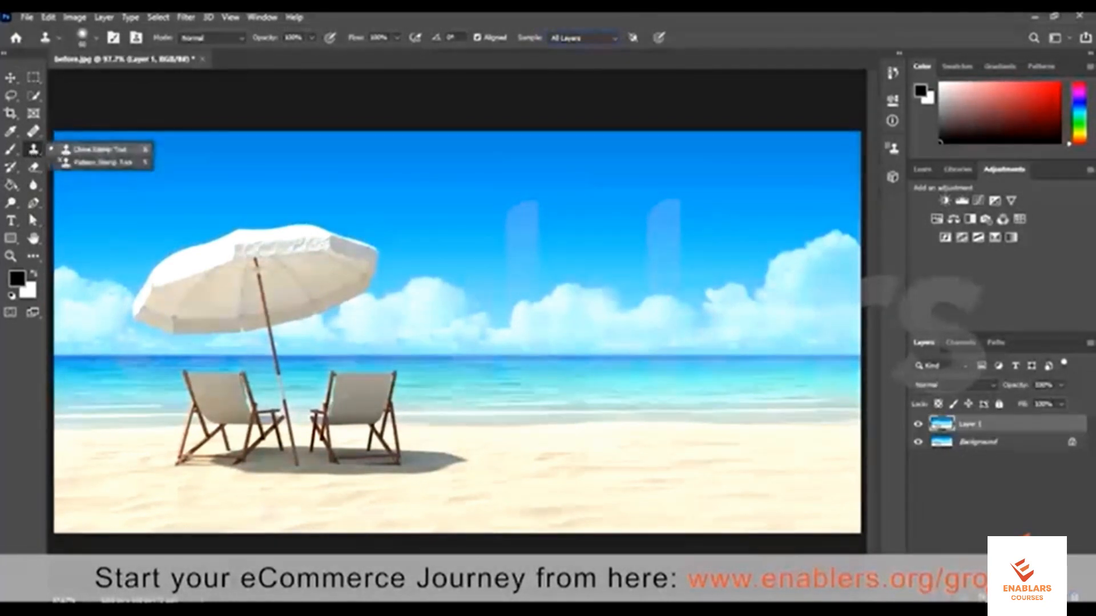
{"action": "left_click", "coordinate": [92, 150]}
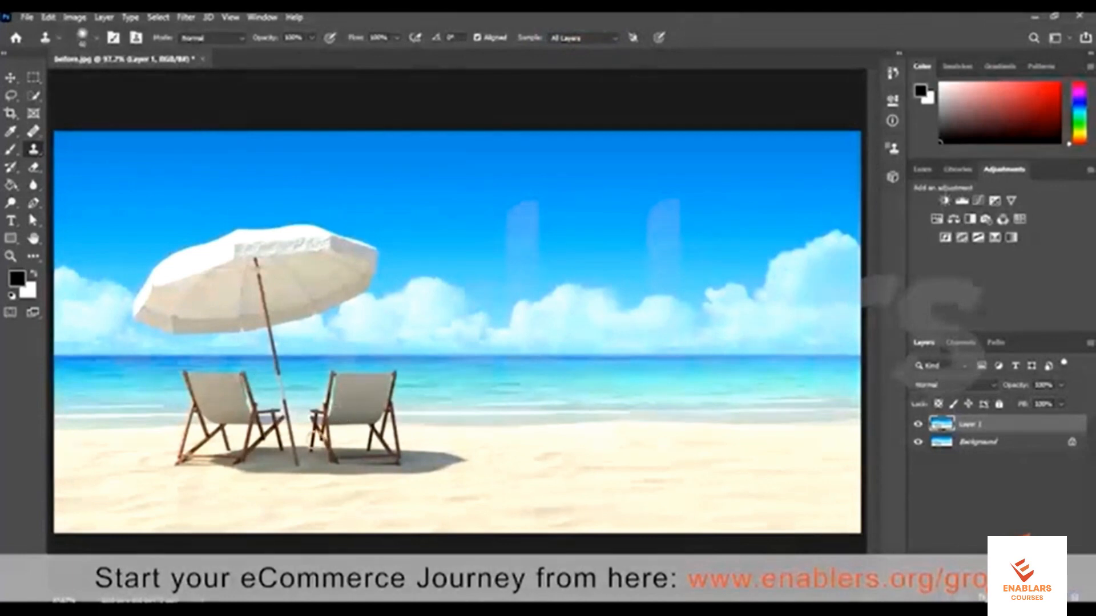
{"action": "left_click", "coordinate": [297, 463], "text": "alt"}
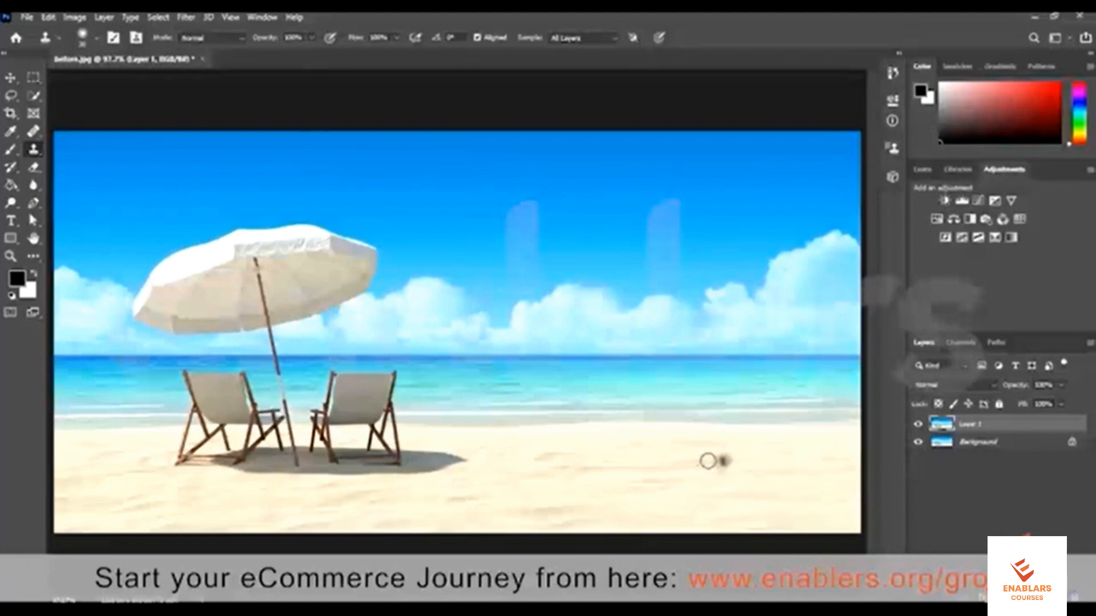
{"action": "mouse_move", "coordinate": [669, 458]}
{"action": "left_mouse_down"}
{"action": "mouse_move", "coordinate": [635, 456]}
{"action": "mouse_move", "coordinate": [690, 466]}
{"action": "mouse_move", "coordinate": [667, 474]}
{"action": "mouse_move", "coordinate": [717, 456]}
{"action": "mouse_move", "coordinate": [763, 460]}
{"action": "mouse_move", "coordinate": [746, 448]}
{"action": "mouse_move", "coordinate": [596, 472]}
{"action": "mouse_move", "coordinate": [635, 474]}
{"action": "mouse_move", "coordinate": [623, 476]}
{"action": "mouse_move", "coordinate": [582, 456]}
{"action": "mouse_move", "coordinate": [592, 457]}
{"action": "mouse_move", "coordinate": [567, 472]}
{"action": "mouse_move", "coordinate": [586, 489]}
{"action": "mouse_move", "coordinate": [756, 456]}
{"action": "mouse_move", "coordinate": [725, 455]}
{"action": "mouse_move", "coordinate": [730, 438]}
{"action": "mouse_move", "coordinate": [774, 441]}
{"action": "mouse_move", "coordinate": [794, 456]}
{"action": "mouse_move", "coordinate": [779, 431]}
{"action": "mouse_move", "coordinate": [737, 413]}
{"action": "mouse_move", "coordinate": [702, 425]}
{"action": "mouse_move", "coordinate": [619, 409]}
{"action": "mouse_move", "coordinate": [555, 444]}
{"action": "mouse_move", "coordinate": [542, 435]}
{"action": "mouse_move", "coordinate": [569, 398]}
{"action": "mouse_move", "coordinate": [628, 396]}
{"action": "mouse_move", "coordinate": [740, 423]}
{"action": "mouse_move", "coordinate": [760, 399]}
{"action": "mouse_move", "coordinate": [738, 422]}
{"action": "mouse_move", "coordinate": [745, 364]}
{"action": "mouse_move", "coordinate": [650, 377]}
{"action": "left_mouse_up"}
{"action": "mouse_move", "coordinate": [736, 377]}
{"action": "left_mouse_down"}
{"action": "mouse_move", "coordinate": [650, 367]}
{"action": "mouse_move", "coordinate": [538, 386]}
{"action": "left_mouse_up"}
{"action": "mouse_move", "coordinate": [594, 333]}
{"action": "left_mouse_down"}
{"action": "mouse_move", "coordinate": [611, 348]}
{"action": "mouse_move", "coordinate": [619, 325]}
{"action": "mouse_move", "coordinate": [582, 302]}
{"action": "mouse_move", "coordinate": [626, 336]}
{"action": "left_mouse_up"}
{"action": "mouse_move", "coordinate": [632, 285]}
{"action": "left_mouse_down"}
{"action": "mouse_move", "coordinate": [646, 331]}
{"action": "mouse_move", "coordinate": [672, 307]}
{"action": "mouse_move", "coordinate": [534, 320]}
{"action": "mouse_move", "coordinate": [571, 262]}
{"action": "mouse_move", "coordinate": [516, 308]}
{"action": "mouse_move", "coordinate": [531, 268]}
{"action": "mouse_move", "coordinate": [544, 339]}
{"action": "mouse_move", "coordinate": [684, 245]}
{"action": "mouse_move", "coordinate": [713, 325]}
{"action": "mouse_move", "coordinate": [737, 290]}
{"action": "left_mouse_up"}
{"action": "mouse_move", "coordinate": [649, 309]}
{"action": "left_mouse_down"}
{"action": "mouse_move", "coordinate": [623, 248]}
{"action": "mouse_move", "coordinate": [714, 245]}
{"action": "mouse_move", "coordinate": [662, 254]}
{"action": "mouse_move", "coordinate": [608, 239]}
{"action": "mouse_move", "coordinate": [548, 244]}
{"action": "mouse_move", "coordinate": [497, 308]}
{"action": "mouse_move", "coordinate": [530, 332]}
{"action": "left_mouse_up"}
{"action": "left_click_drag", "start_coordinate": [596, 323], "coordinate": [601, 385]}
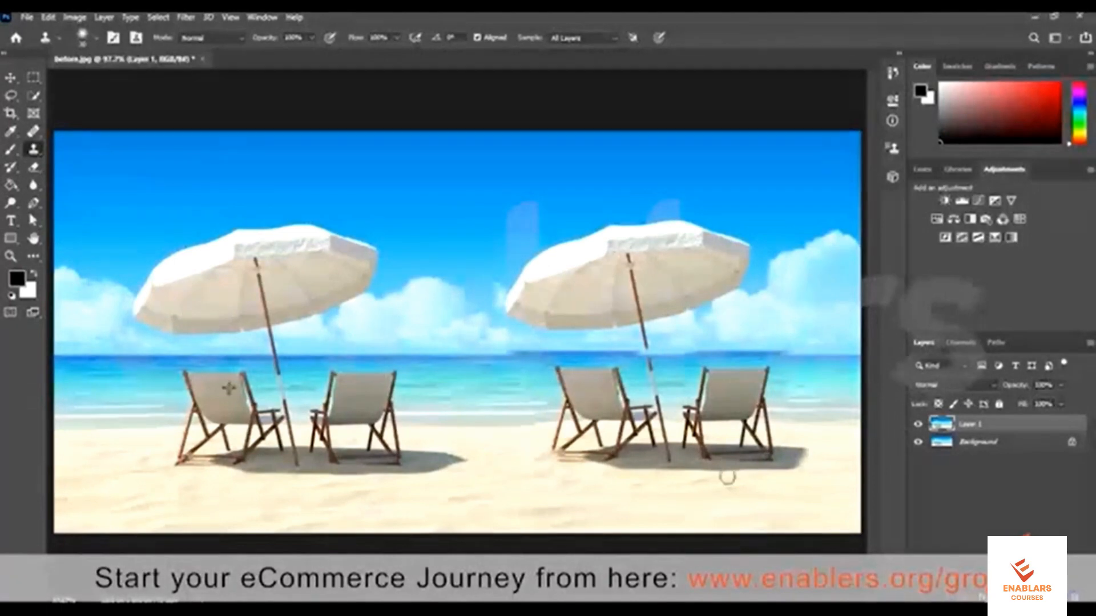
- Clone the chairs' shadow and touch up the sand, horizon and clouds around the copied umbrella and chairs
{"action": "left_click_drag", "start_coordinate": [706, 478], "coordinate": [811, 462]}
{"action": "left_click_drag", "start_coordinate": [694, 394], "coordinate": [666, 409]}
{"action": "mouse_move", "coordinate": [649, 353]}
{"action": "left_mouse_down"}
{"action": "mouse_move", "coordinate": [650, 391]}
{"action": "mouse_move", "coordinate": [690, 385]}
{"action": "mouse_move", "coordinate": [708, 357]}
{"action": "left_mouse_up"}
{"action": "mouse_move", "coordinate": [834, 360]}
{"action": "left_mouse_down"}
{"action": "mouse_move", "coordinate": [918, 361]}
{"action": "mouse_move", "coordinate": [770, 358]}
{"action": "left_mouse_up"}
{"action": "left_click_drag", "start_coordinate": [693, 356], "coordinate": [661, 356]}
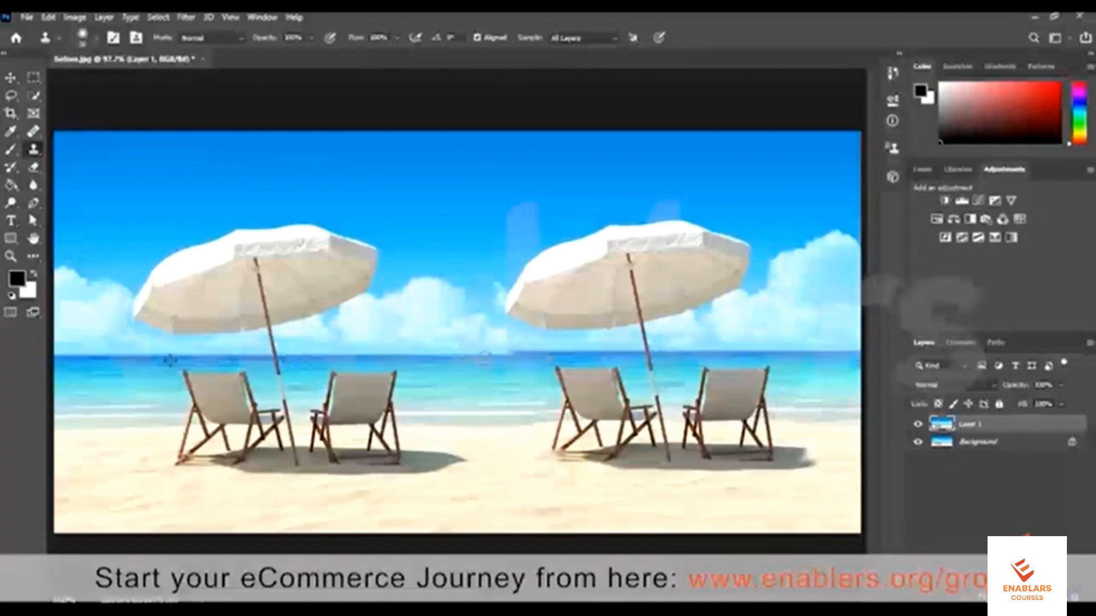
{"action": "left_click_drag", "start_coordinate": [485, 358], "coordinate": [469, 361]}
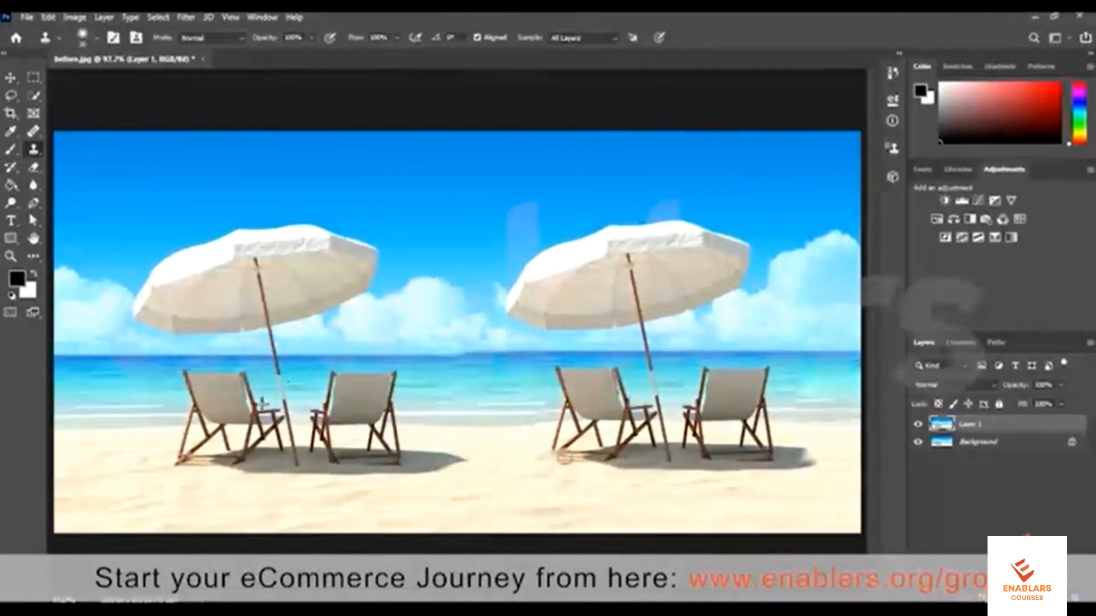
{"action": "mouse_move", "coordinate": [565, 458]}
{"action": "left_mouse_down"}
{"action": "mouse_move", "coordinate": [530, 467]}
{"action": "mouse_move", "coordinate": [527, 458]}
{"action": "mouse_move", "coordinate": [510, 490]}
{"action": "mouse_move", "coordinate": [715, 444]}
{"action": "left_mouse_up"}
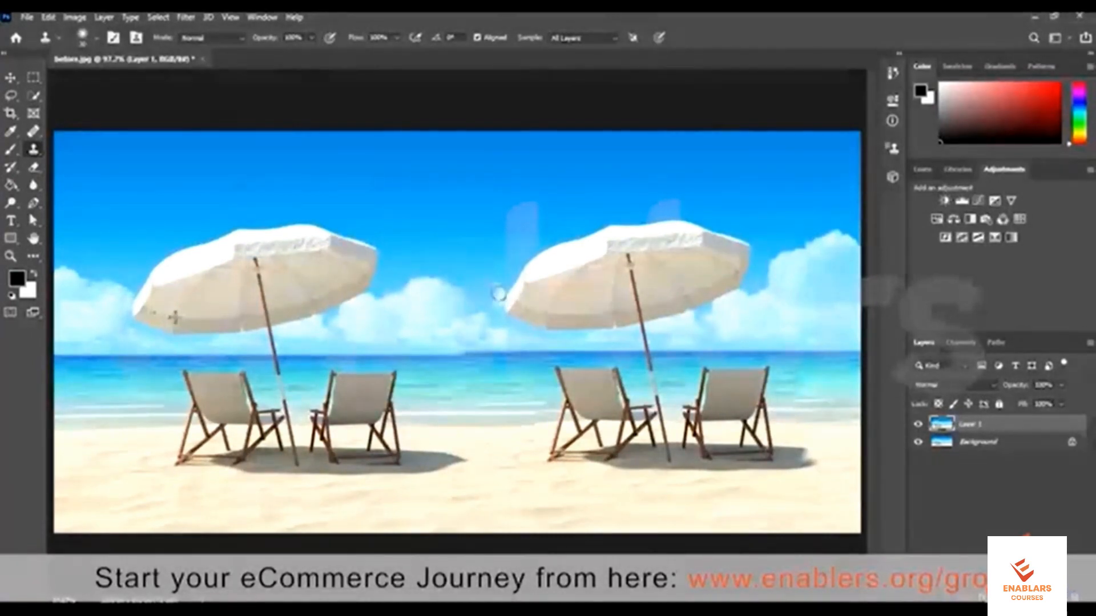
{"action": "mouse_move", "coordinate": [498, 293]}
{"action": "left_mouse_down"}
{"action": "mouse_move", "coordinate": [481, 292]}
{"action": "mouse_move", "coordinate": [504, 326]}
{"action": "left_mouse_up"}
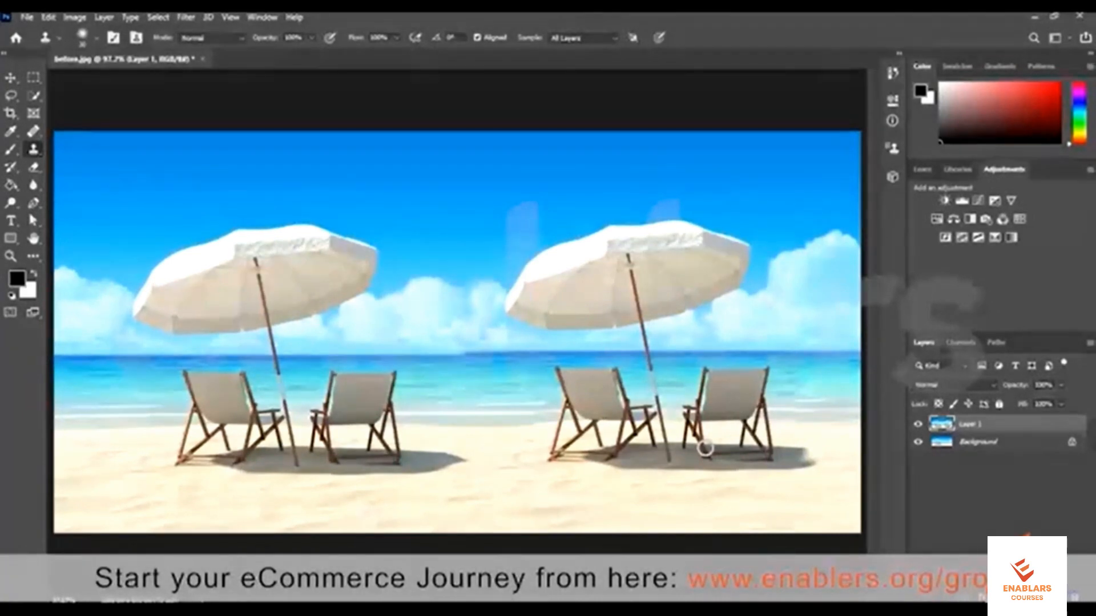
- Hide and show the Background layer and Layer 1 in turn to compare the original beach photo with the cloned version
{"action": "left_click", "coordinate": [918, 443]}
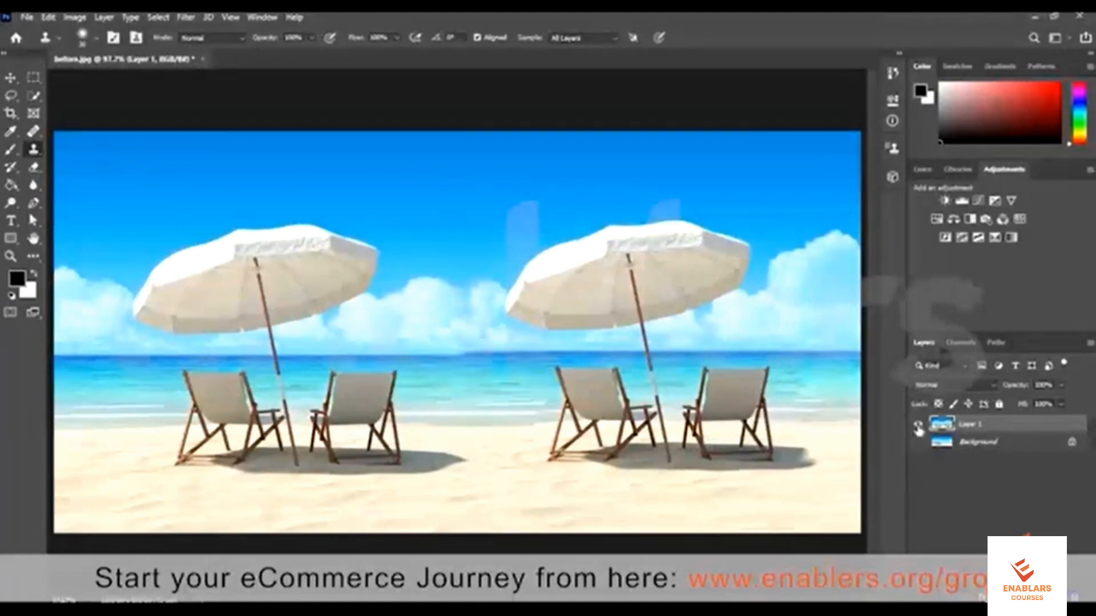
{"action": "left_click", "coordinate": [918, 442], "text": "alt"}
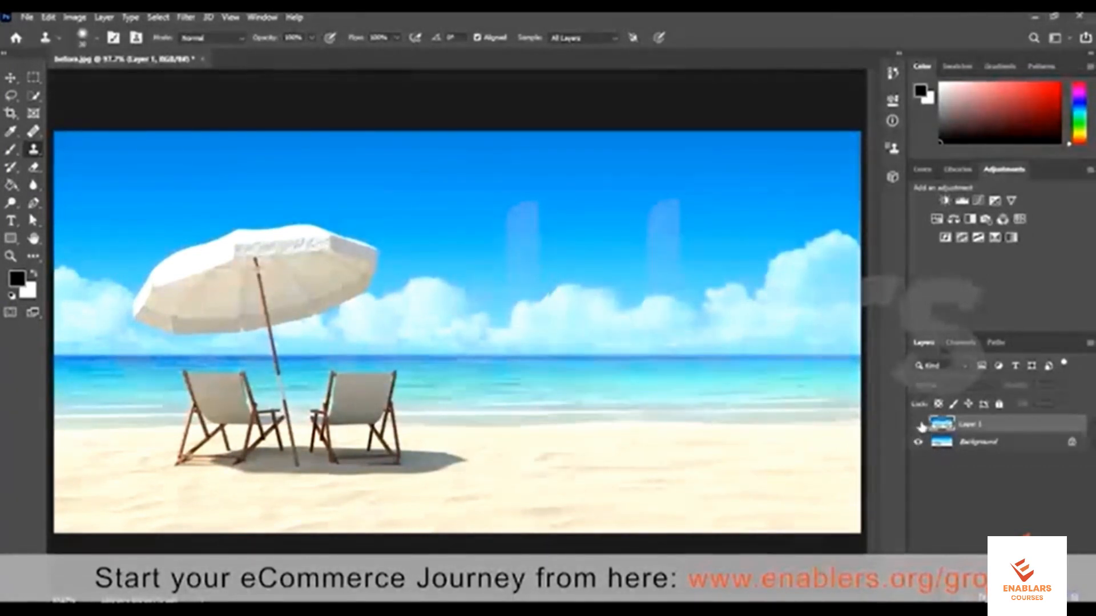
{"action": "left_click", "coordinate": [919, 425]}
{"action": "left_click", "coordinate": [925, 443]}
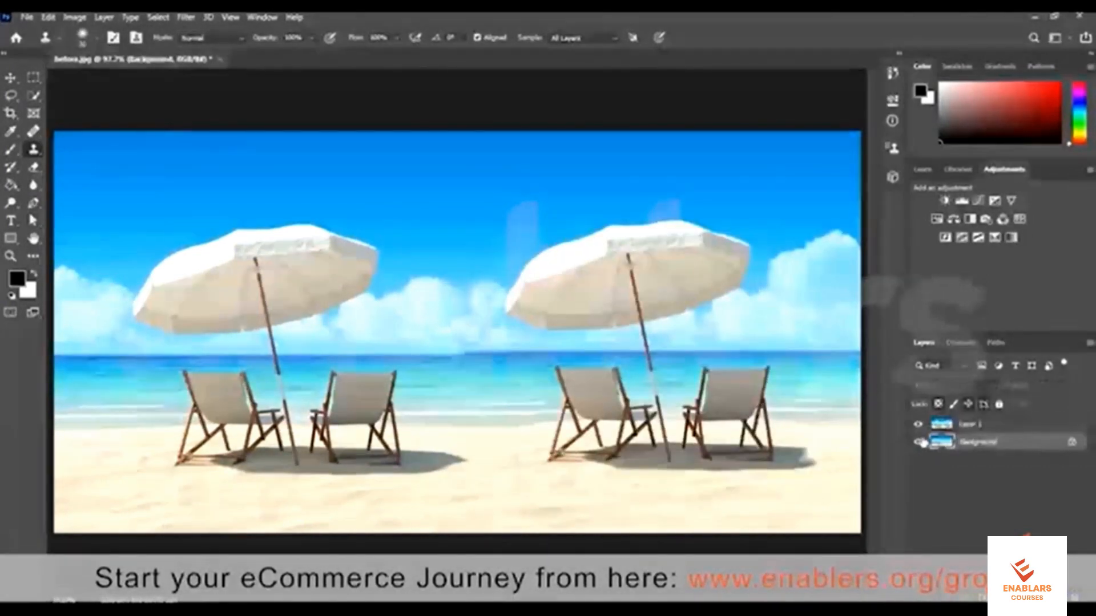
{"action": "left_click", "coordinate": [919, 427]}
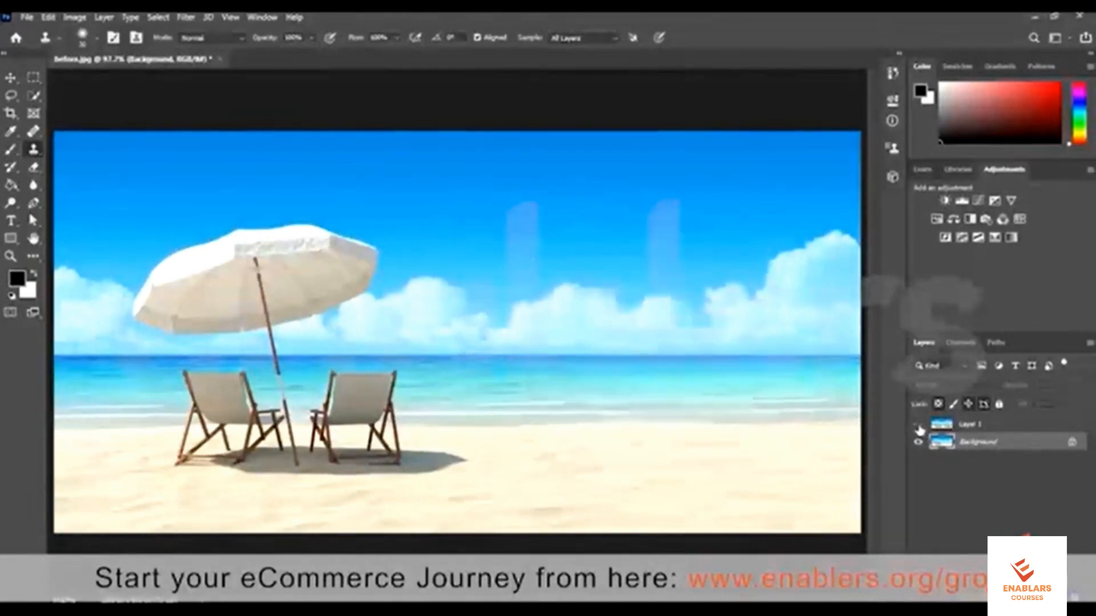
{"action": "left_click", "coordinate": [919, 426]}
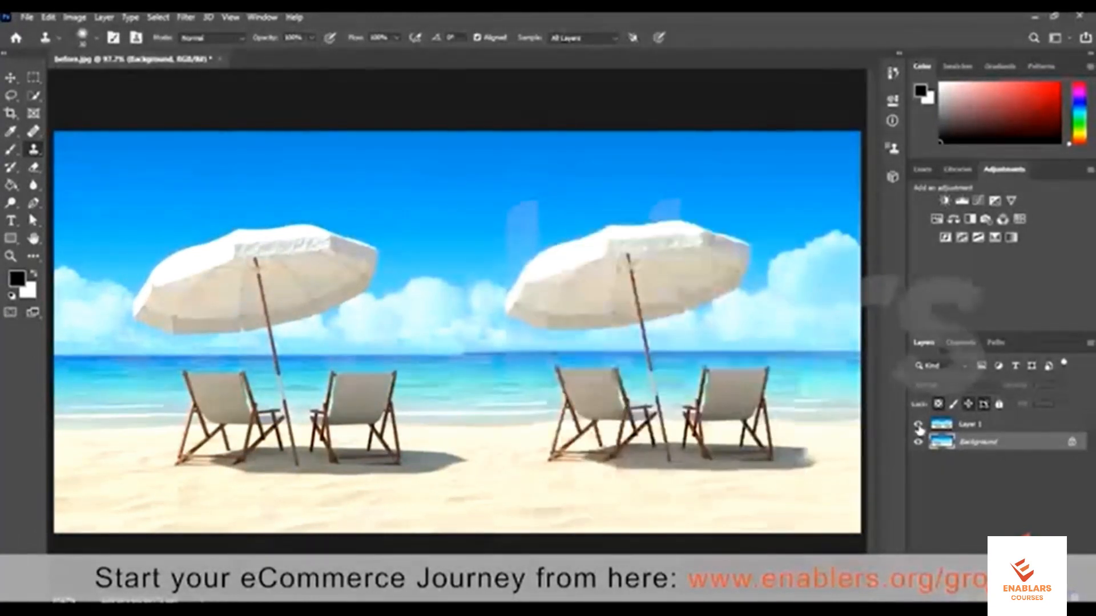
{"action": "left_click", "coordinate": [919, 425]}
{"action": "left_click", "coordinate": [919, 426]}
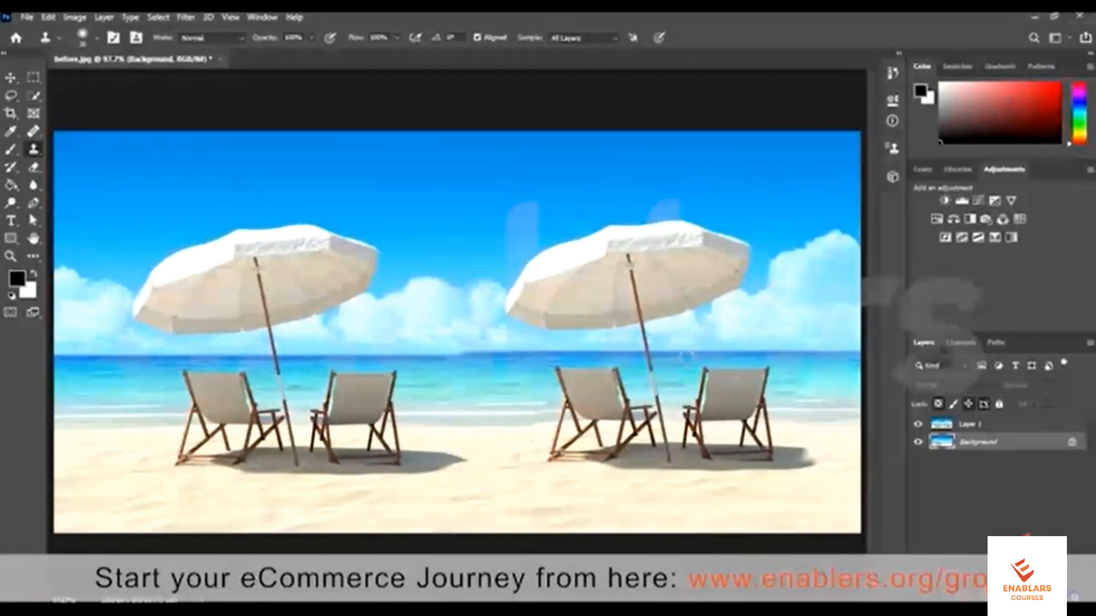
- Select Layer 1 and close before.jpg without saving its changes
{"action": "right_click", "coordinate": [685, 357]}
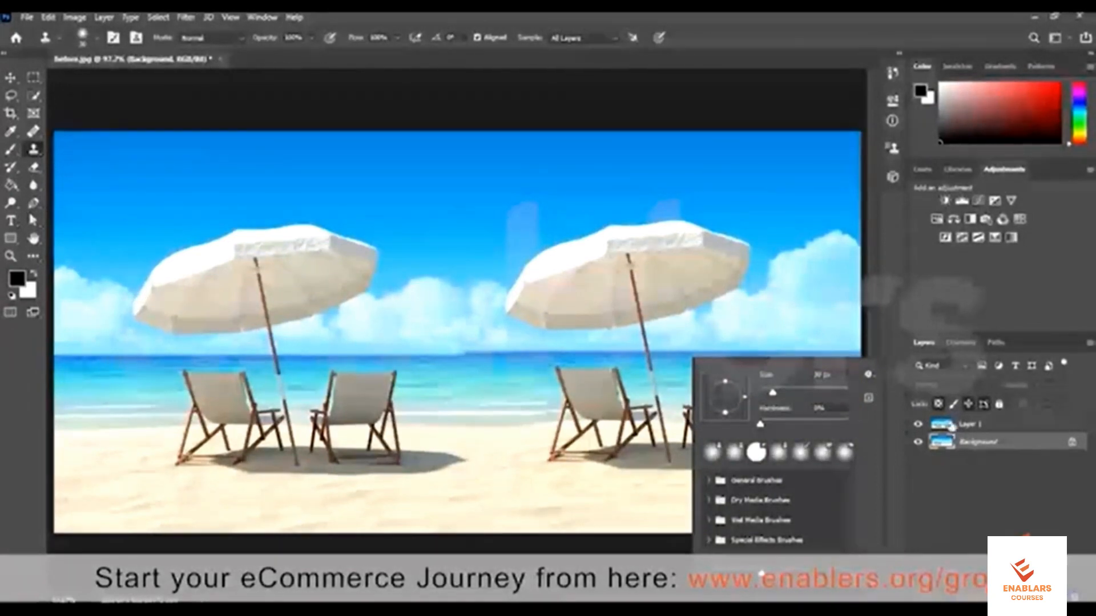
{"action": "left_click", "coordinate": [990, 429]}
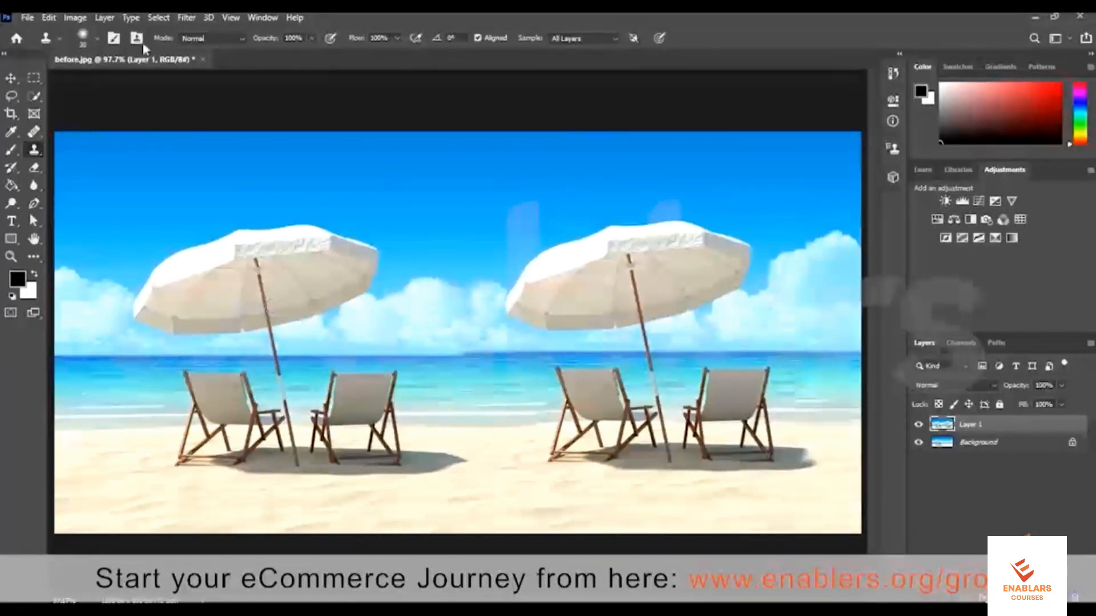
{"action": "left_click", "coordinate": [203, 60]}
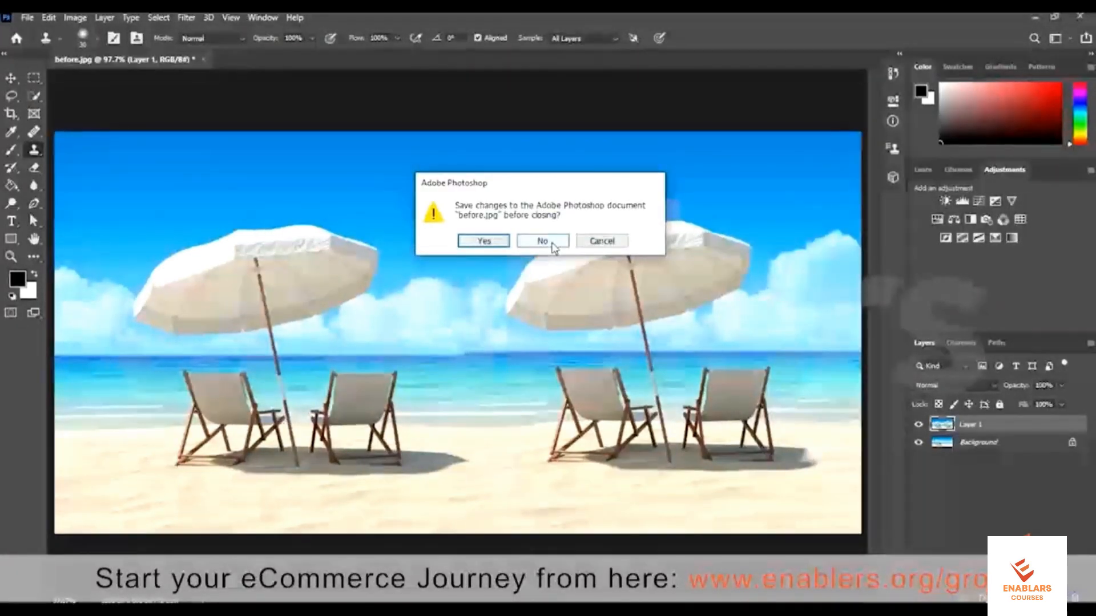
{"action": "left_click", "coordinate": [551, 244]}
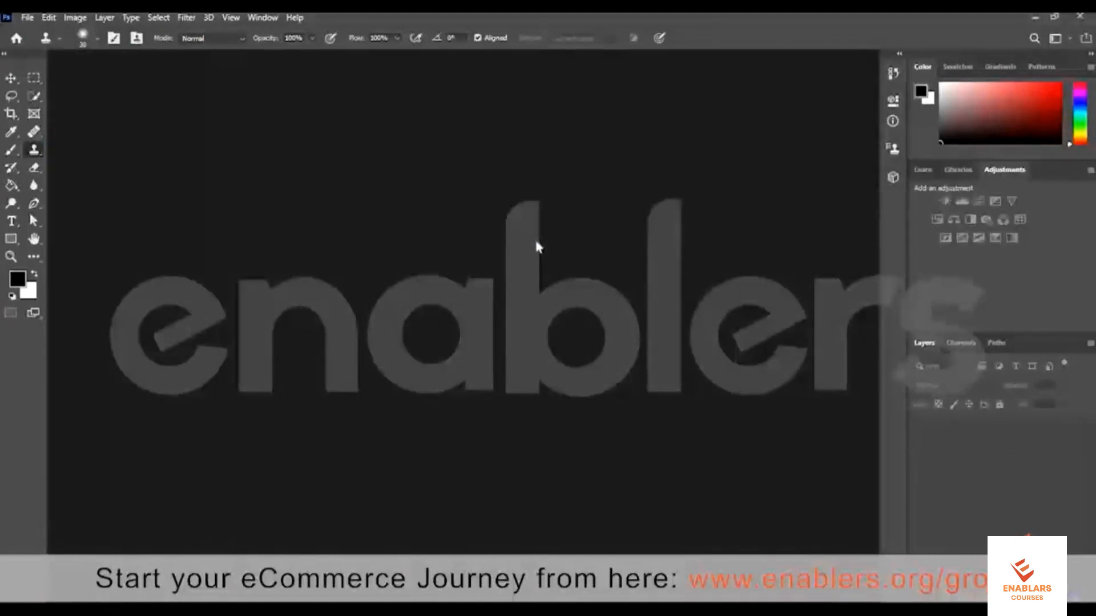
- Create a new blank document from the 1080p preset, 1920 x 1080 pixels at 300 pixels/inch with a white background
{"action": "left_click", "coordinate": [27, 17]}
{"action": "left_click", "coordinate": [41, 32]}
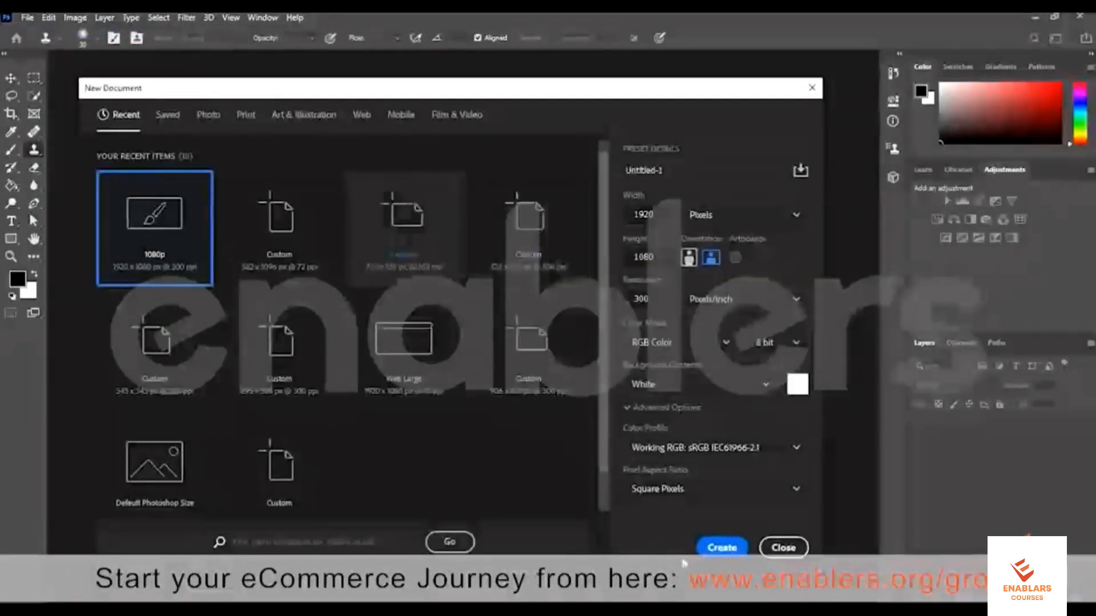
{"action": "left_click", "coordinate": [721, 547]}
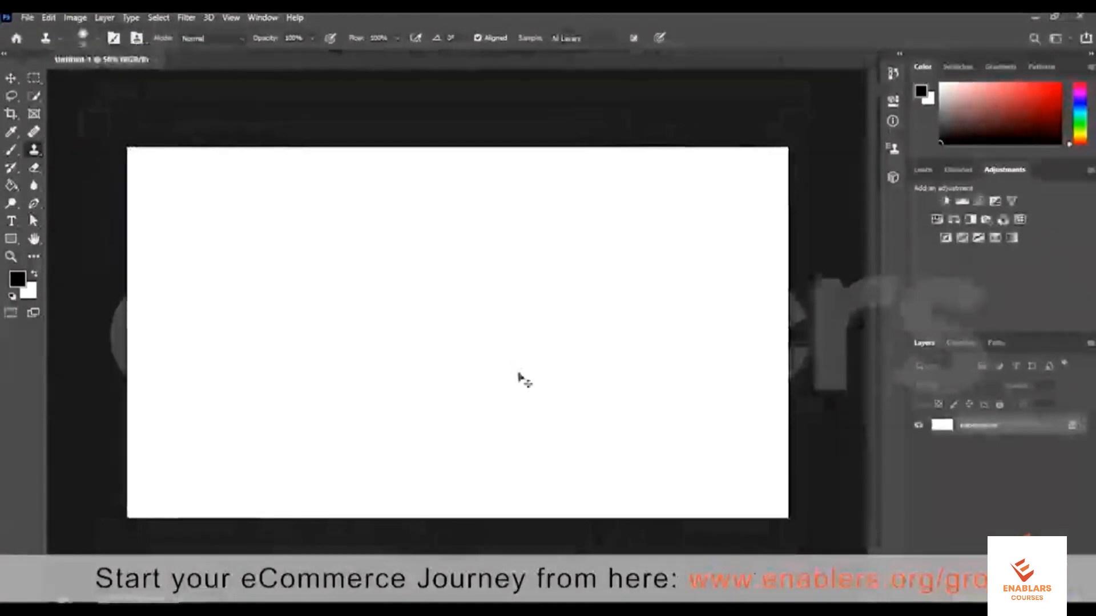
- Switch to the Brush tool and repeatedly decrease and increase the brush size, ending at 175 px
{"action": "left_click", "coordinate": [11, 150]}
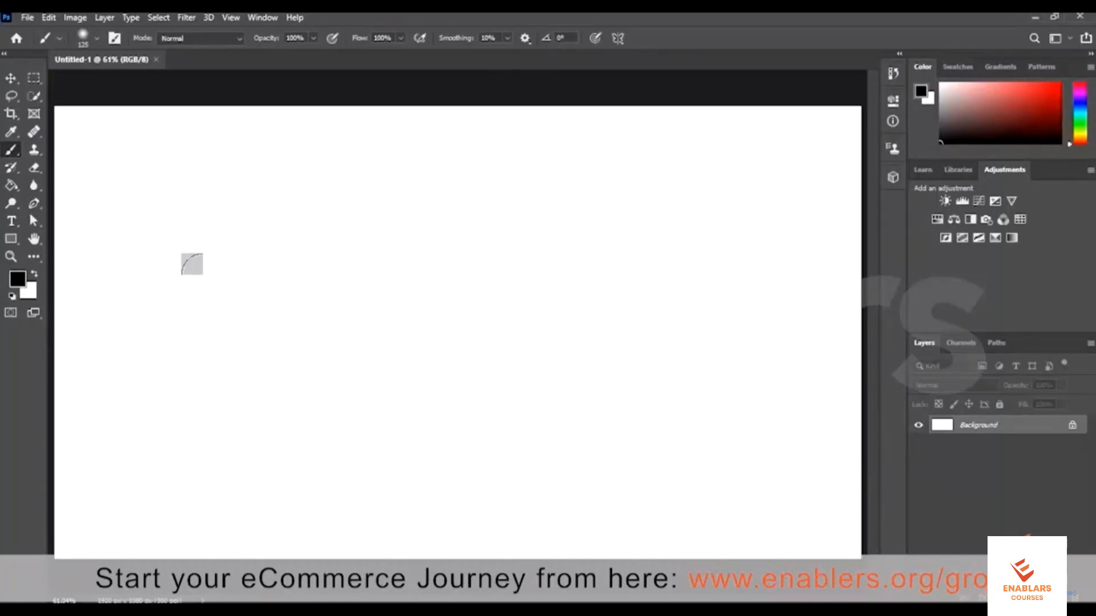
{"action": "key", "text": "bracketleft"}
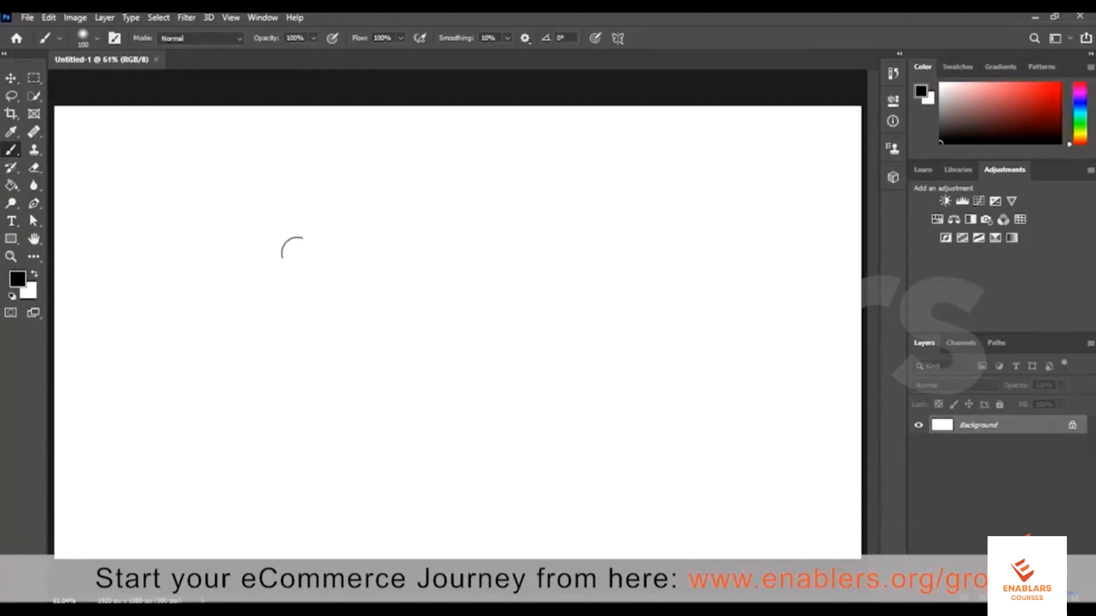
{"action": "key", "text": "bracketleft"}
{"action": "key", "text": "bracketright"}
{"action": "key", "text": "bracketright"}
{"action": "key", "text": "bracketright"}
{"action": "key", "text": "bracketright"}
{"action": "key", "text": "bracketright"}
{"action": "key", "text": "bracketright"}
{"action": "key", "text": "bracketright"}
{"action": "key", "text": "bracketright"}
{"action": "key", "text": "bracketright"}
{"action": "key", "text": "bracketleft"}
{"action": "key", "text": "bracketleft"}
{"action": "right_click", "coordinate": [12, 151]}
{"action": "left_click", "coordinate": [61, 86]}
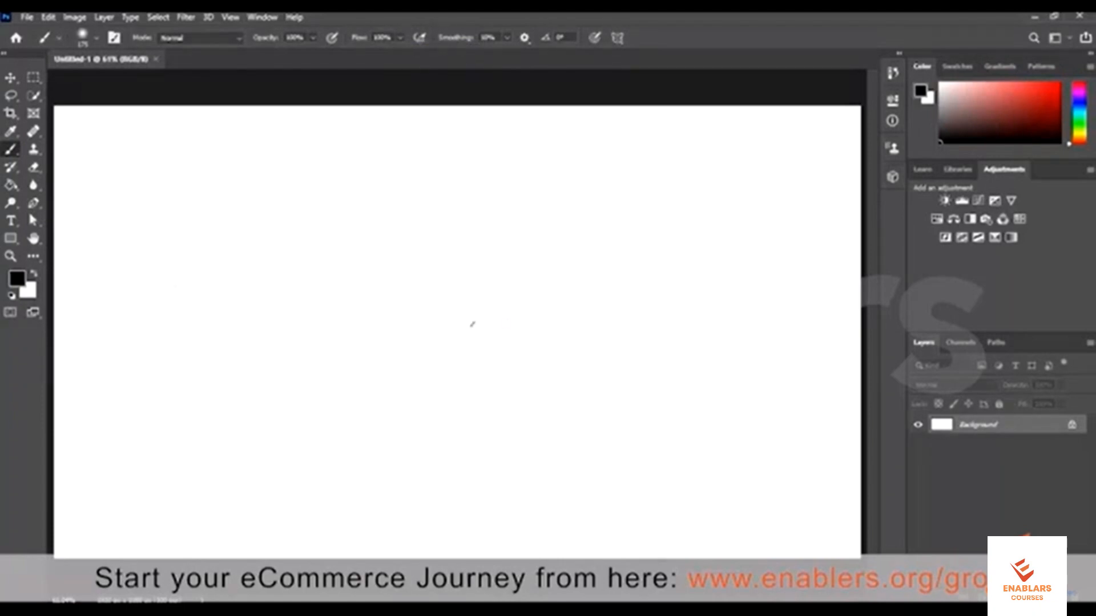
- Add a new empty layer above the Background layer
{"action": "key", "text": "ctrl+n"}
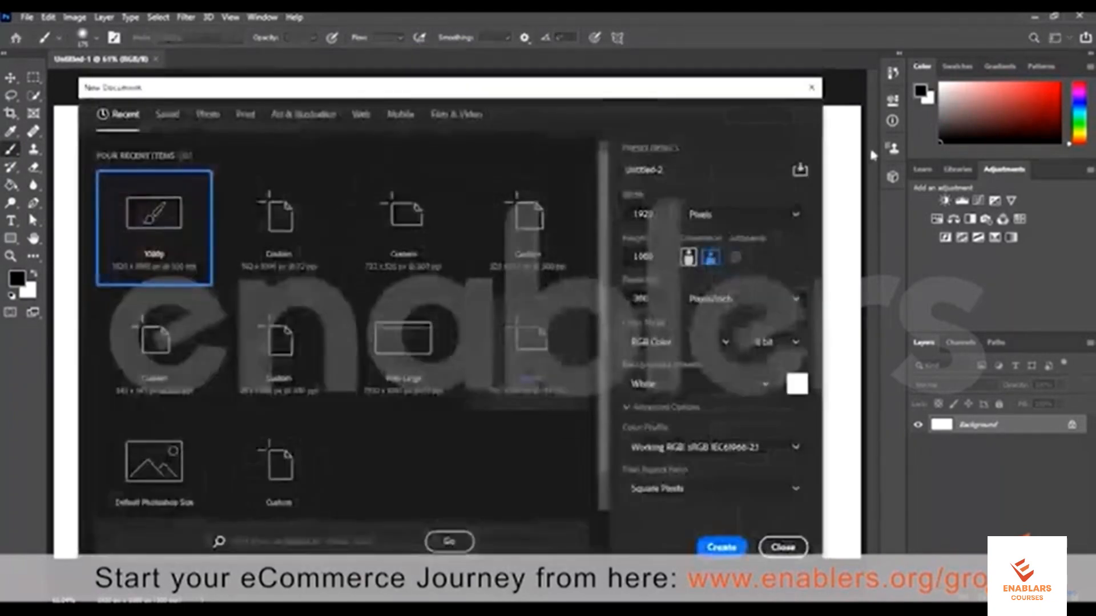
{"action": "left_click", "coordinate": [812, 87]}
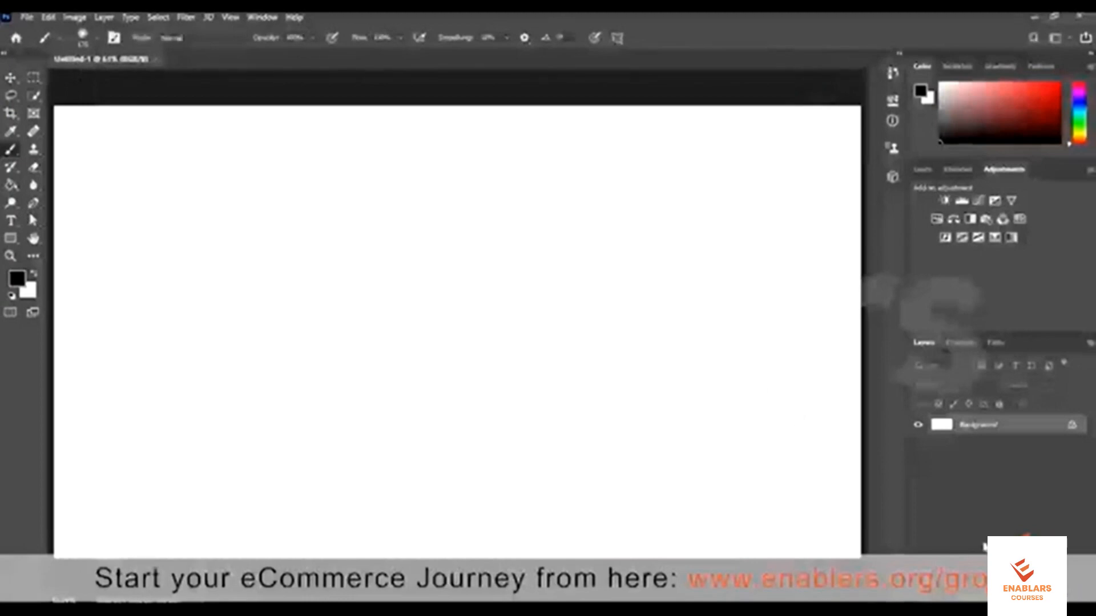
{"action": "left_click", "coordinate": [1056, 597]}
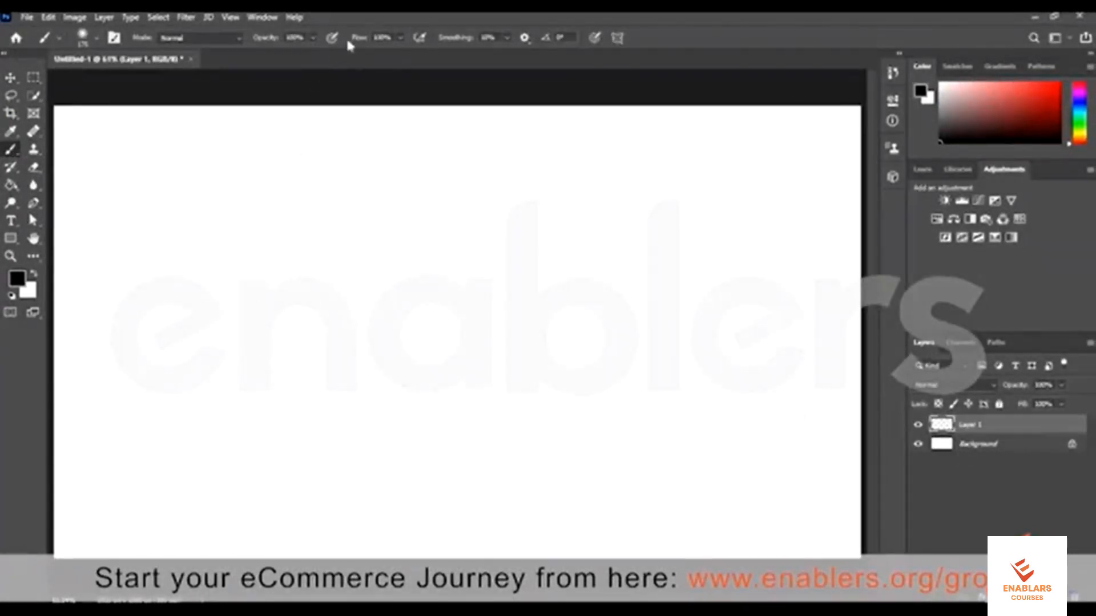
- Set the brush flow to 49% and paint a soft black arc across the upper-left part of the canvas
{"action": "left_click", "coordinate": [400, 40]}
{"action": "left_click_drag", "start_coordinate": [400, 53], "coordinate": [368, 53]}
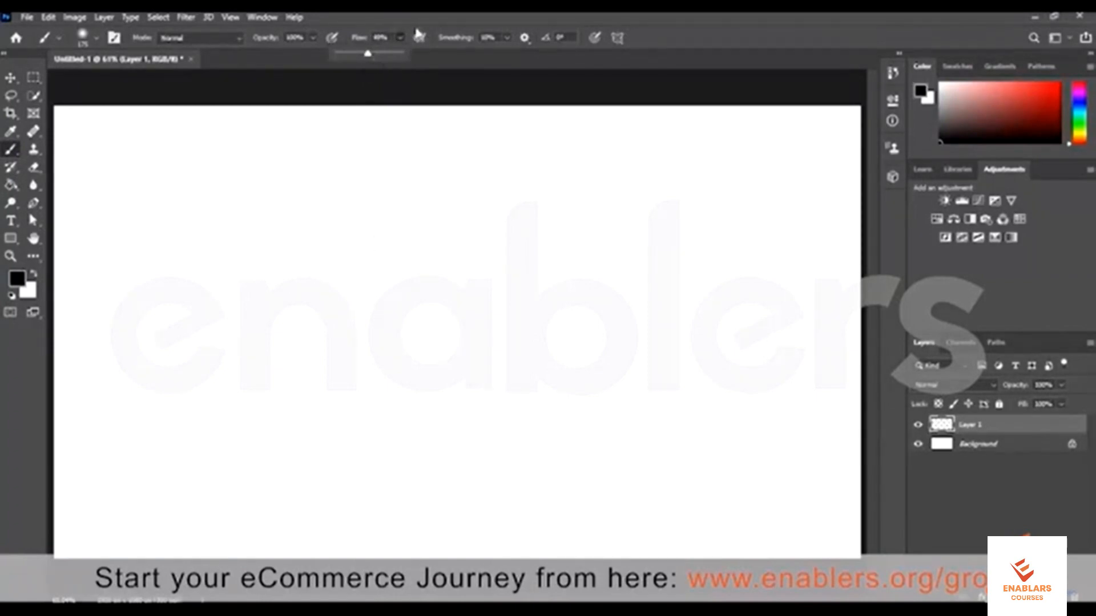
{"action": "left_click", "coordinate": [86, 421]}
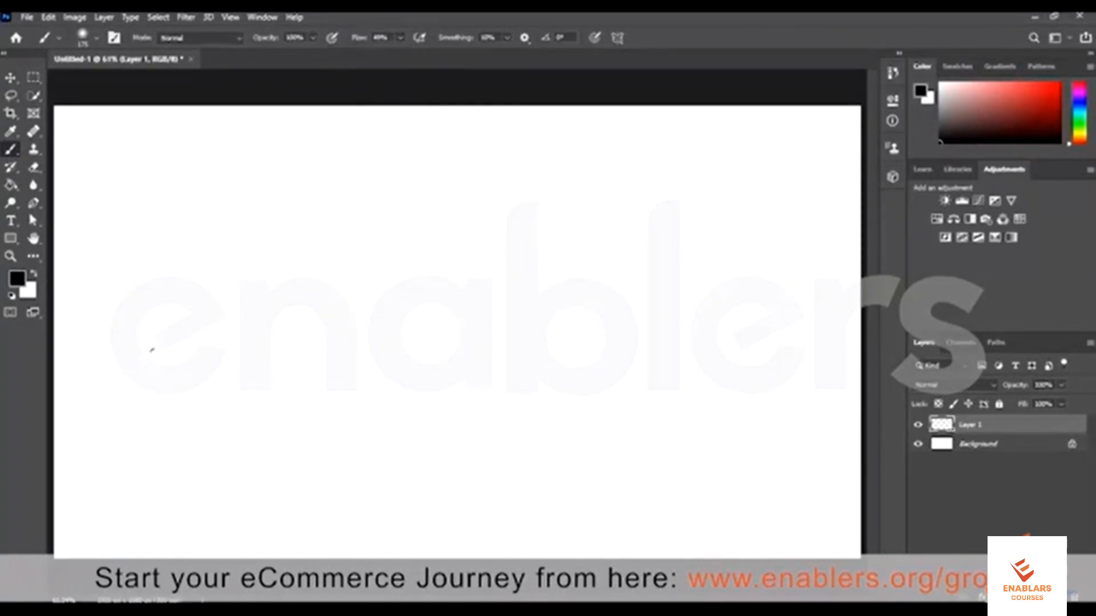
{"action": "mouse_move", "coordinate": [134, 420]}
{"action": "left_mouse_down"}
{"action": "mouse_move", "coordinate": [195, 314]}
{"action": "mouse_move", "coordinate": [311, 259]}
{"action": "mouse_move", "coordinate": [531, 247]}
{"action": "left_mouse_up"}
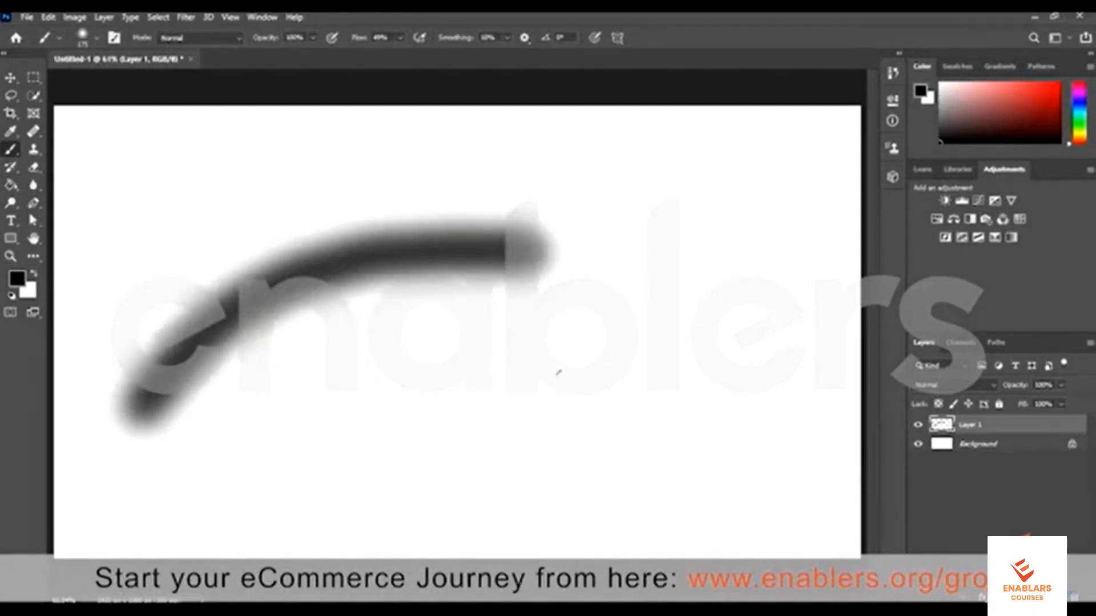
- Set the brush flow to 100% and paint a second soft black arc below the first one
{"action": "left_click", "coordinate": [400, 37]}
{"action": "left_click_drag", "start_coordinate": [402, 53], "coordinate": [497, 51]}
{"action": "mouse_move", "coordinate": [310, 430]}
{"action": "left_mouse_down"}
{"action": "mouse_move", "coordinate": [371, 388]}
{"action": "mouse_move", "coordinate": [488, 342]}
{"action": "left_mouse_up"}
{"action": "left_click_drag", "start_coordinate": [717, 357], "coordinate": [714, 349]}
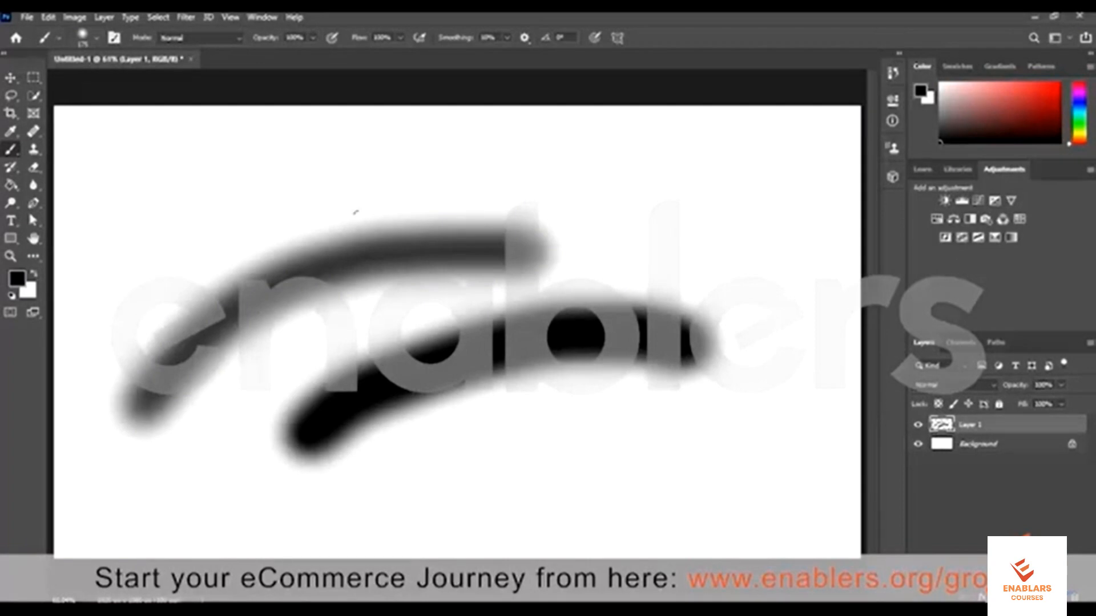
{"action": "left_click", "coordinate": [98, 38]}
{"action": "left_click", "coordinate": [59, 37]}
{"action": "left_click", "coordinate": [60, 39]}
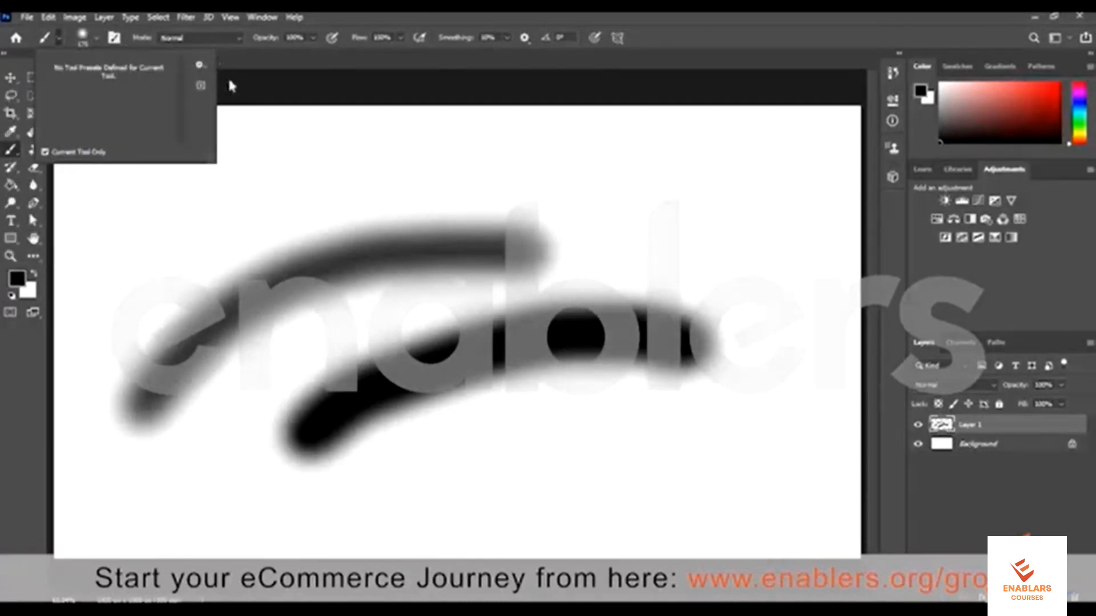
{"action": "left_click", "coordinate": [199, 65]}
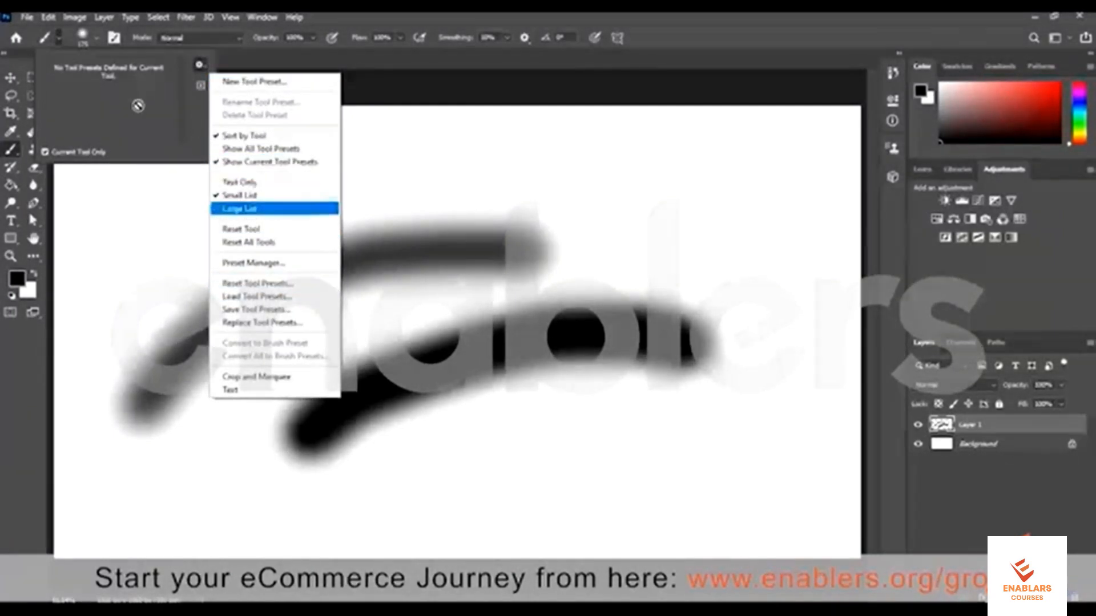
{"action": "left_click", "coordinate": [138, 106]}
{"action": "right_click", "coordinate": [16, 152]}
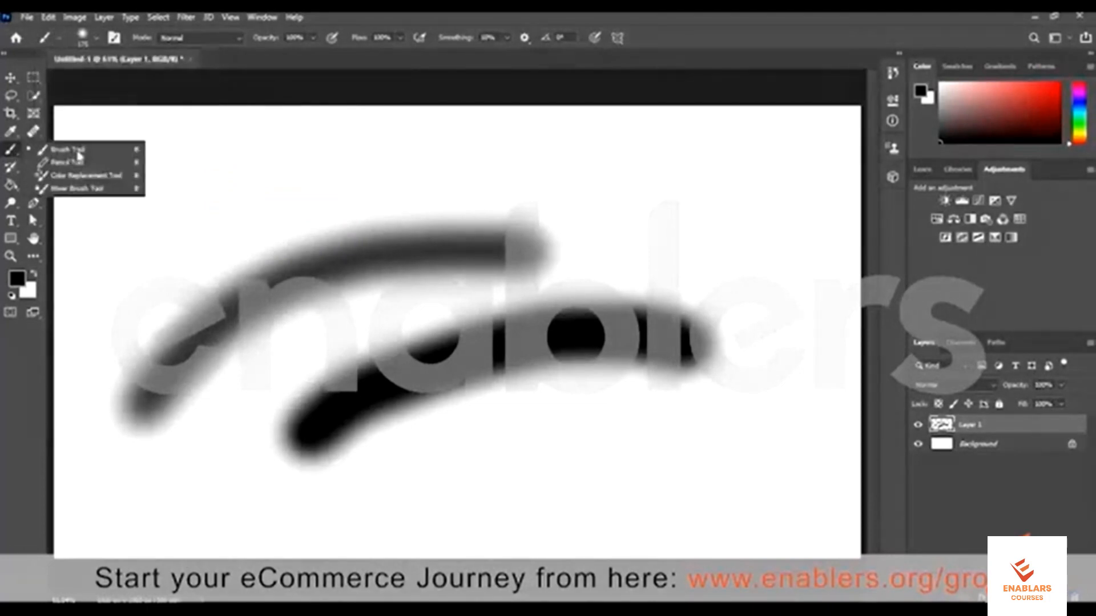
{"action": "left_click", "coordinate": [58, 41]}
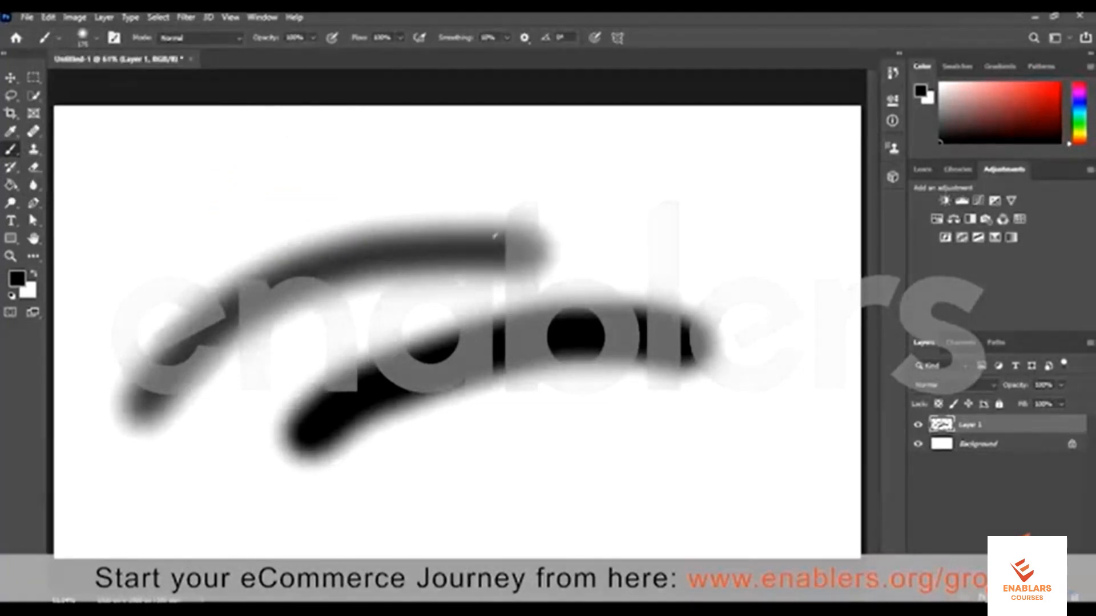
- Choose the Kyle's Ultimate Pastel Palooza brush from the Dry Media Brushes and paint a textured arc above the soft strokes
{"action": "right_click", "coordinate": [685, 319]}
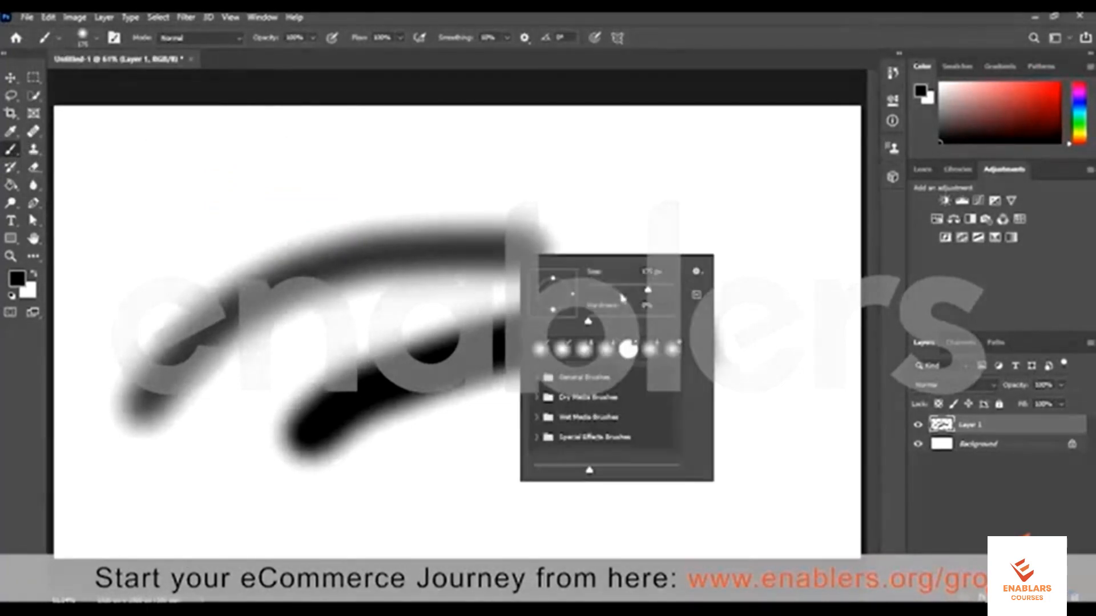
{"action": "left_click", "coordinate": [538, 379]}
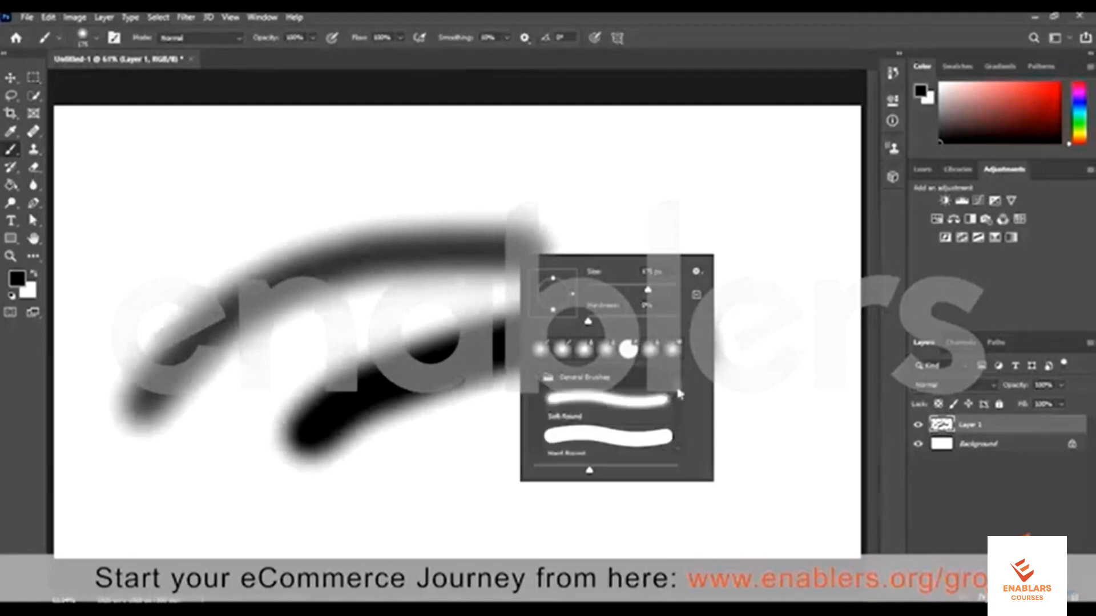
{"action": "left_click_drag", "start_coordinate": [678, 391], "coordinate": [678, 456]}
{"action": "left_click", "coordinate": [536, 406]}
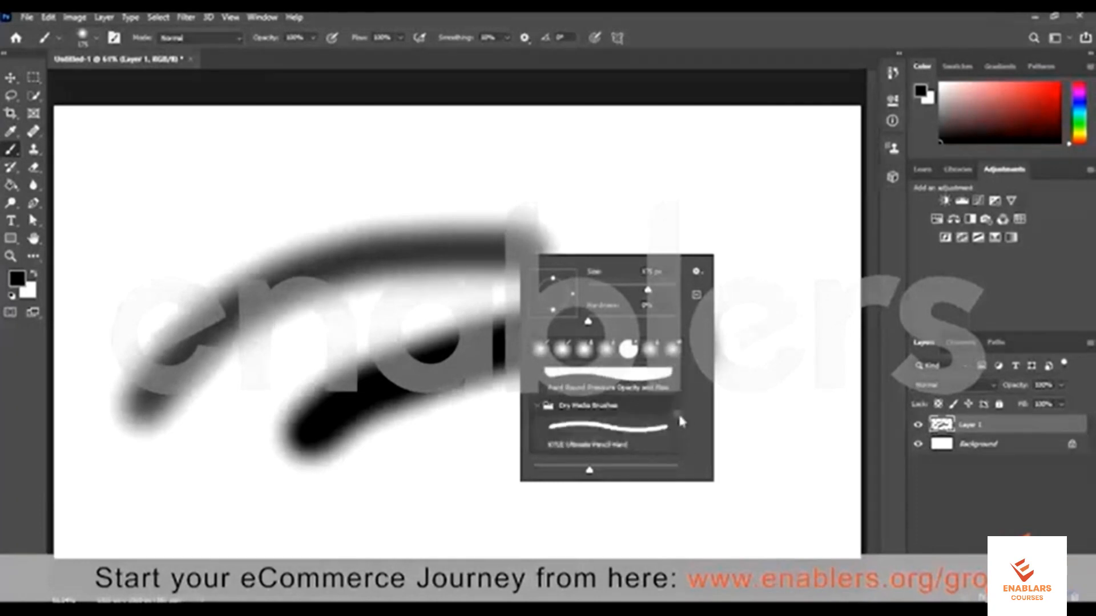
{"action": "left_click_drag", "start_coordinate": [678, 416], "coordinate": [677, 434]}
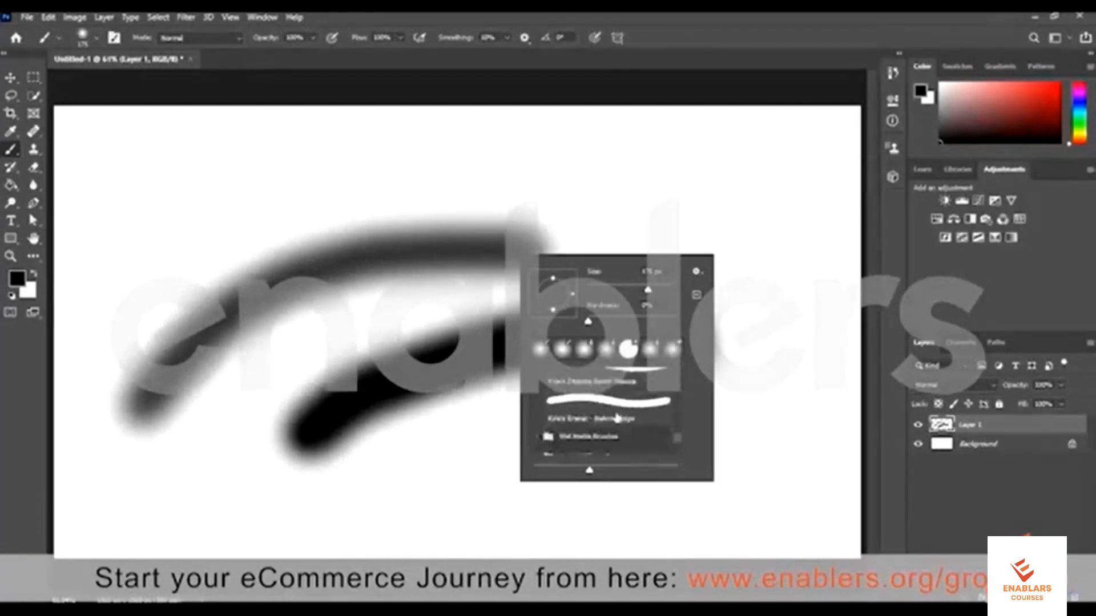
{"action": "scroll", "coordinate": [617, 418], "scroll_direction": "up", "scroll_amount": 2}
{"action": "left_click", "coordinate": [612, 414]}
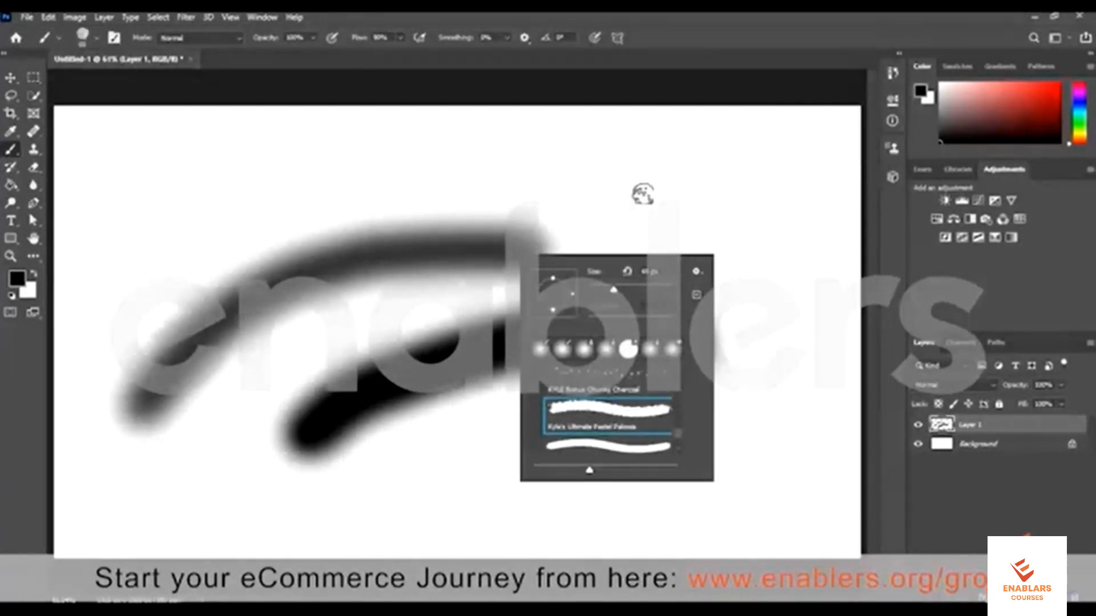
{"action": "left_click", "coordinate": [156, 237]}
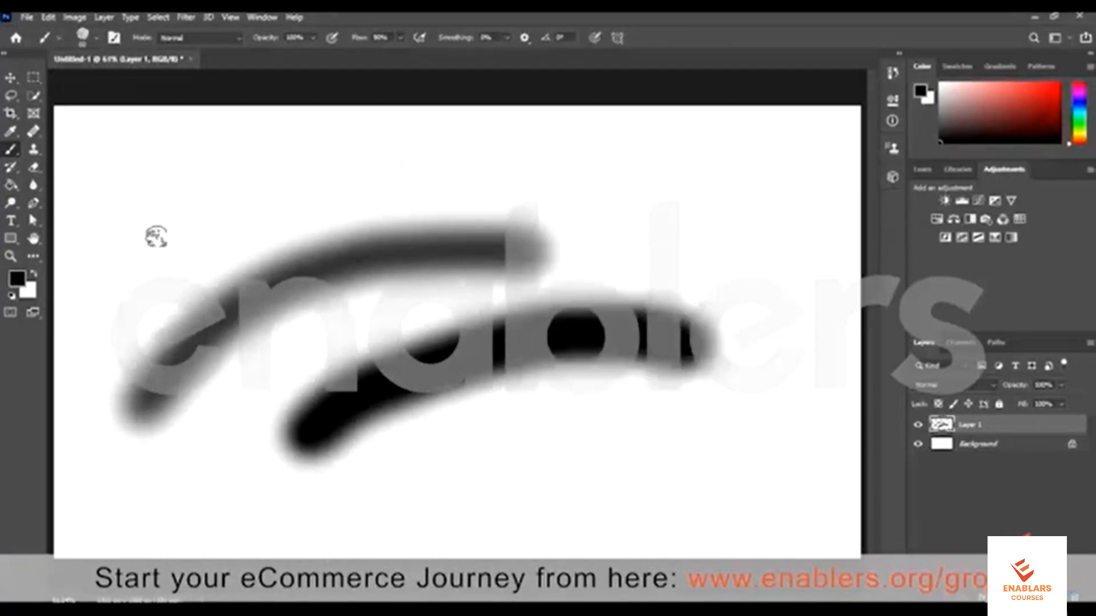
{"action": "mouse_move", "coordinate": [112, 274]}
{"action": "left_mouse_down"}
{"action": "mouse_move", "coordinate": [238, 186]}
{"action": "mouse_move", "coordinate": [317, 163]}
{"action": "mouse_move", "coordinate": [457, 157]}
{"action": "left_mouse_up"}
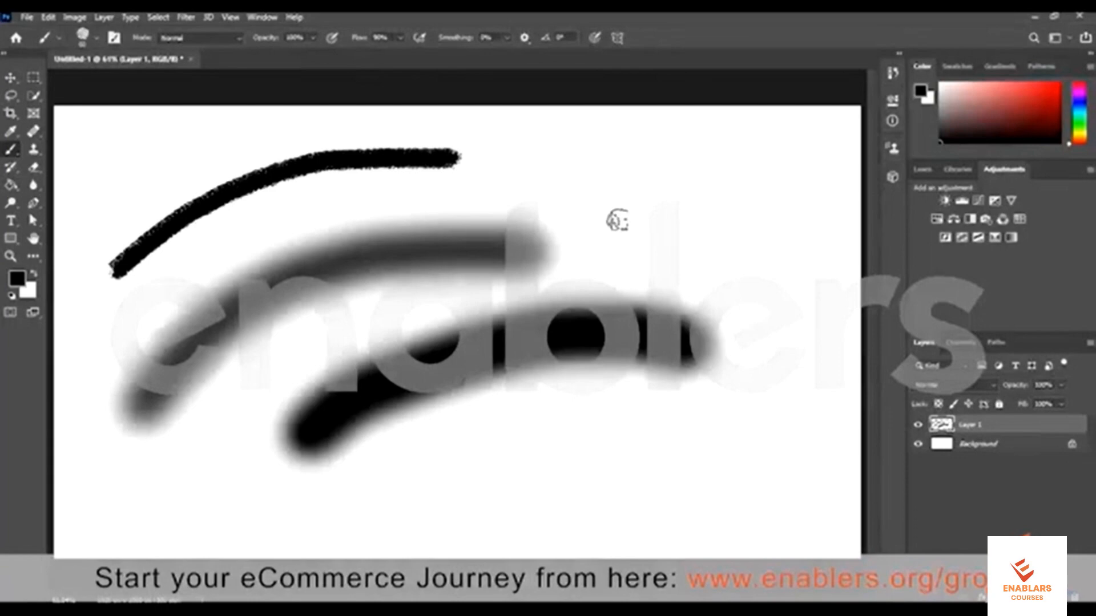
- Set the brush flow to 24% and paint a textured arc below the existing strokes
{"action": "left_click", "coordinate": [399, 41]}
{"action": "left_click_drag", "start_coordinate": [401, 52], "coordinate": [358, 56]}
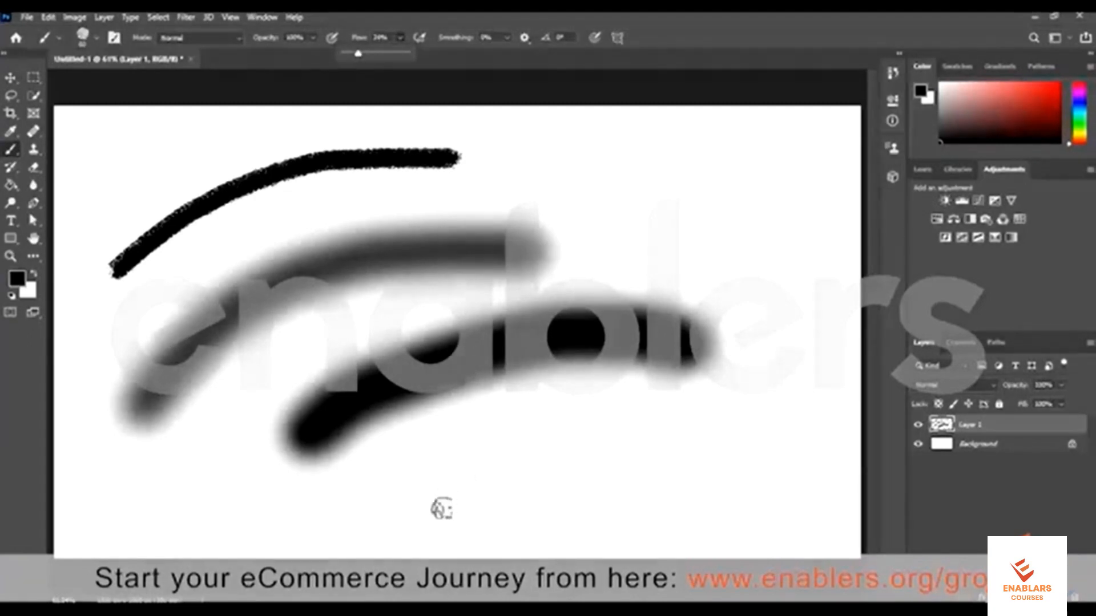
{"action": "left_click_drag", "start_coordinate": [441, 508], "coordinate": [535, 456]}
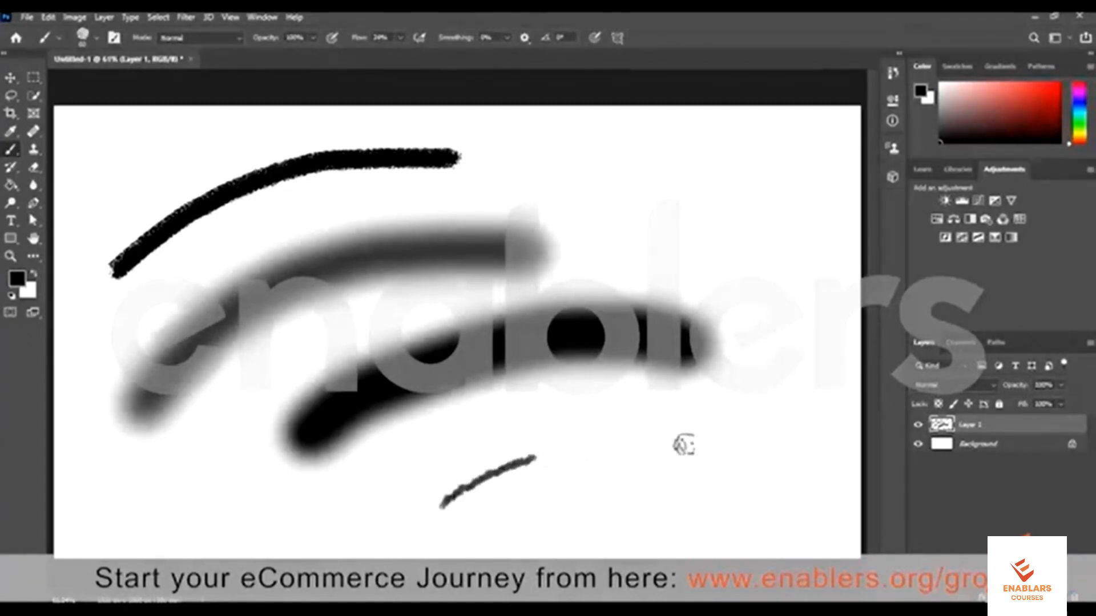
{"action": "left_click_drag", "start_coordinate": [683, 445], "coordinate": [752, 463]}
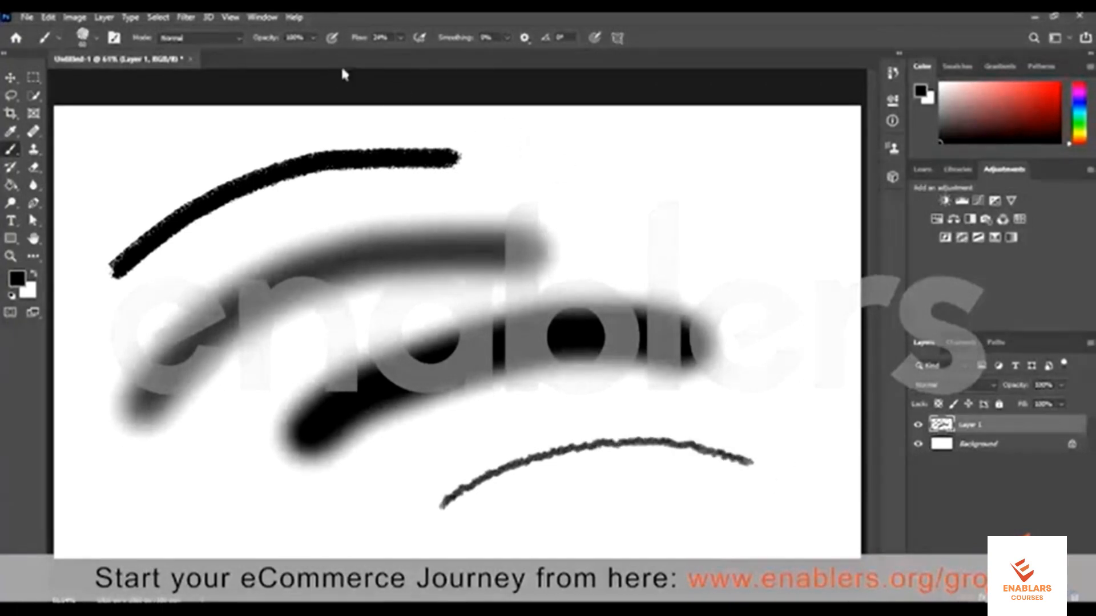
- Set the brush opacity to 27% and paint a faint arc in the canvas's upper-right area
{"action": "left_click", "coordinate": [313, 38]}
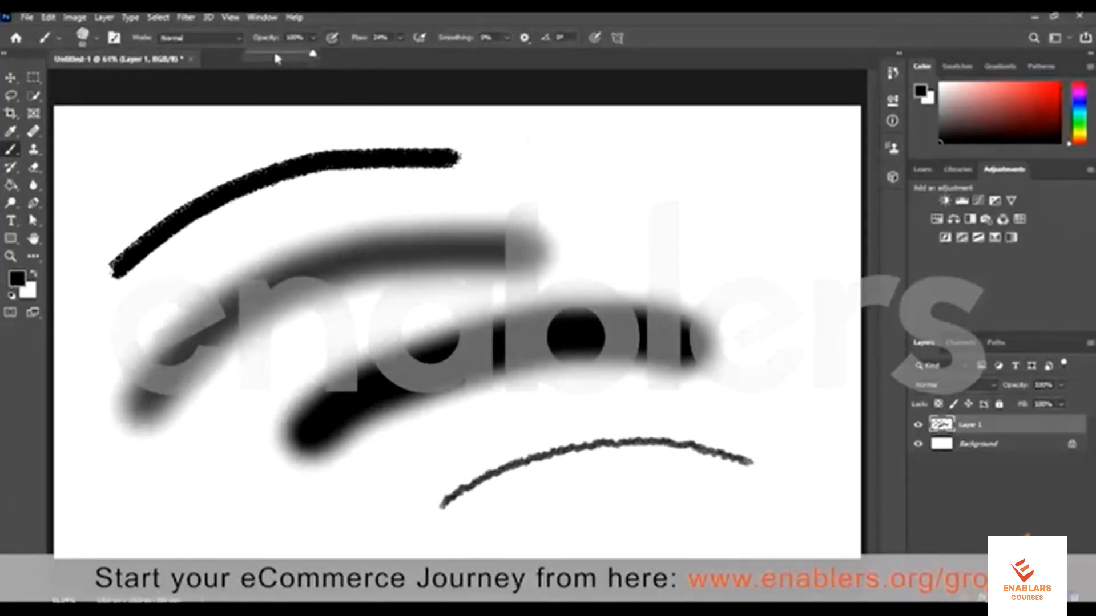
{"action": "left_click_drag", "start_coordinate": [275, 55], "coordinate": [266, 54]}
{"action": "mouse_move", "coordinate": [597, 182]}
{"action": "left_mouse_down"}
{"action": "mouse_move", "coordinate": [758, 135]}
{"action": "mouse_move", "coordinate": [836, 167]}
{"action": "left_mouse_up"}
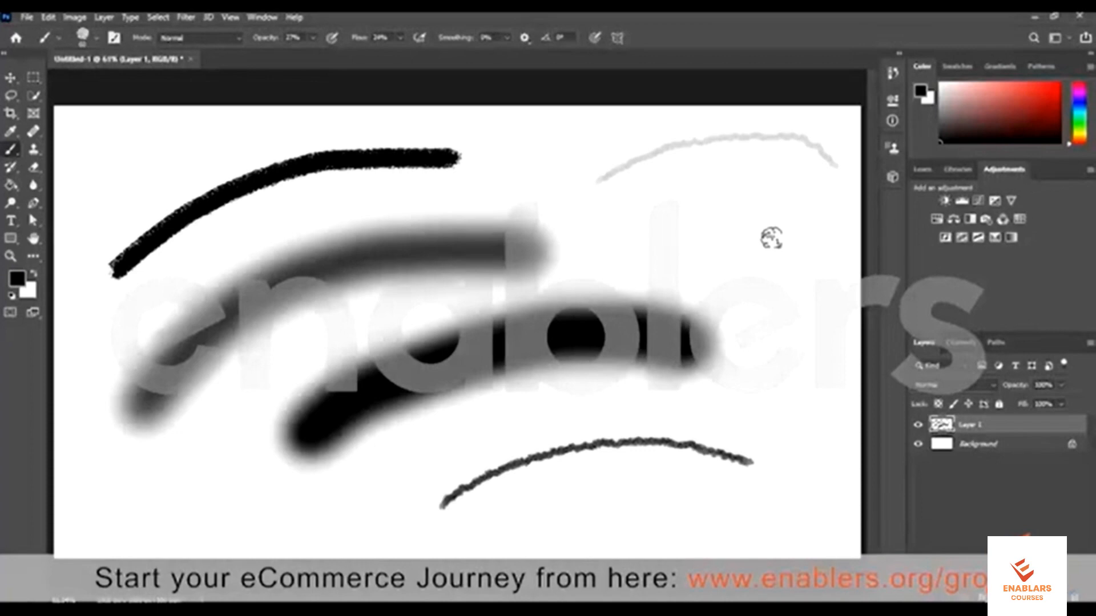
- Set the brush smoothing to 47% and its angle to 37°, and paint a short arc under the faint one
{"action": "left_click", "coordinate": [506, 41]}
{"action": "left_click_drag", "start_coordinate": [506, 53], "coordinate": [569, 43]}
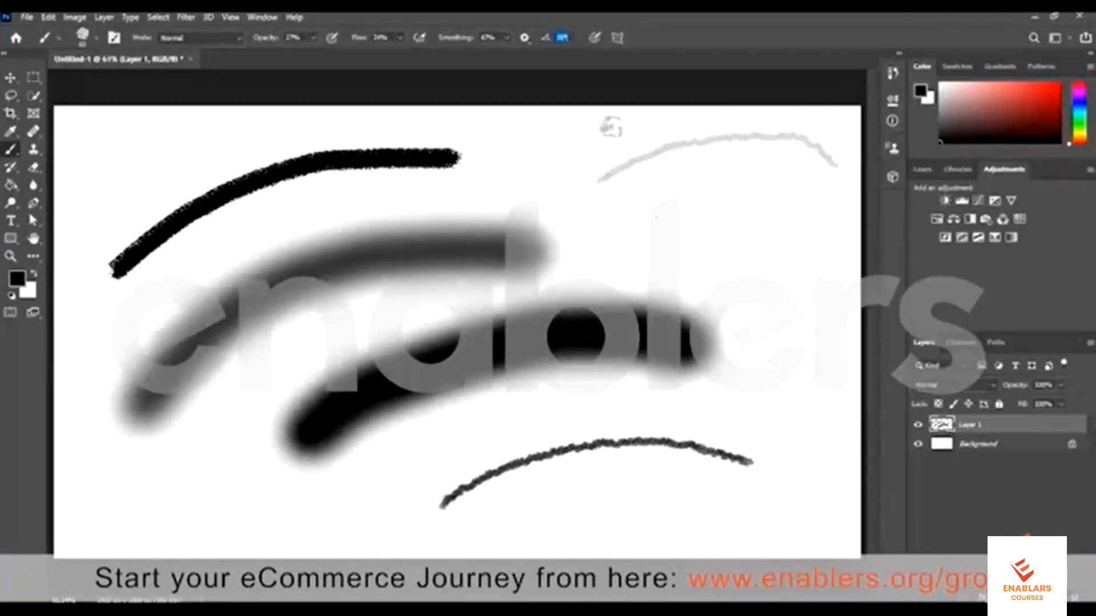
{"action": "mouse_move", "coordinate": [661, 218]}
{"action": "left_mouse_down"}
{"action": "mouse_move", "coordinate": [755, 209]}
{"action": "mouse_move", "coordinate": [802, 246]}
{"action": "left_mouse_up"}
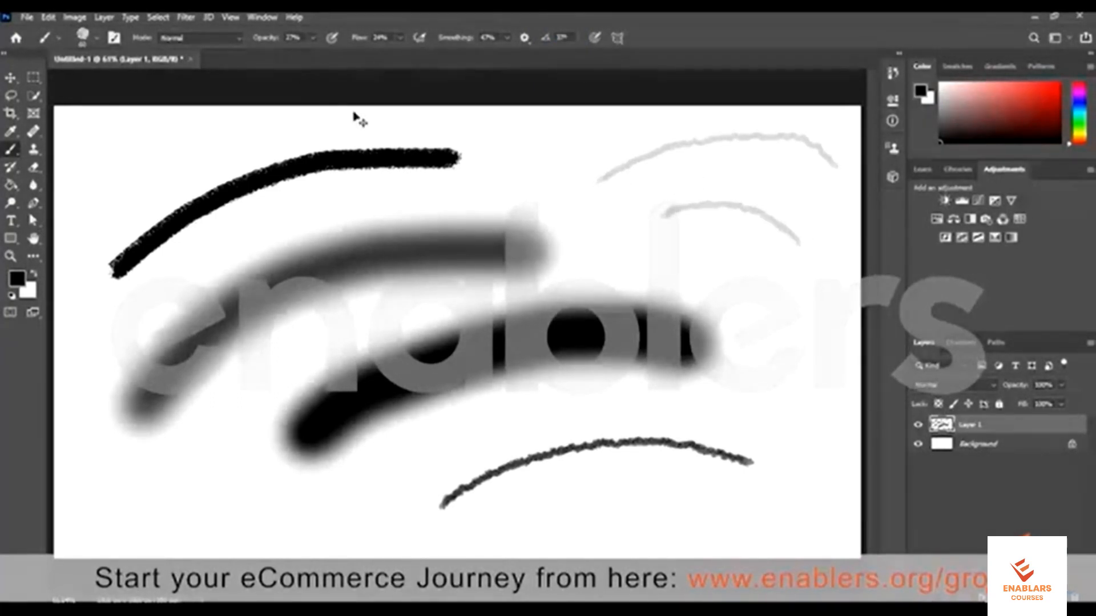
- Undo all the brush strokes painted on Layer 1
{"action": "key", "text": "ctrl+z"}
{"action": "key", "text": "ctrl+z"}
{"action": "key", "text": "ctrl+z"}
{"action": "key", "text": "ctrl+z"}
{"action": "key", "text": "ctrl+z"}
{"action": "key", "text": "ctrl+z"}
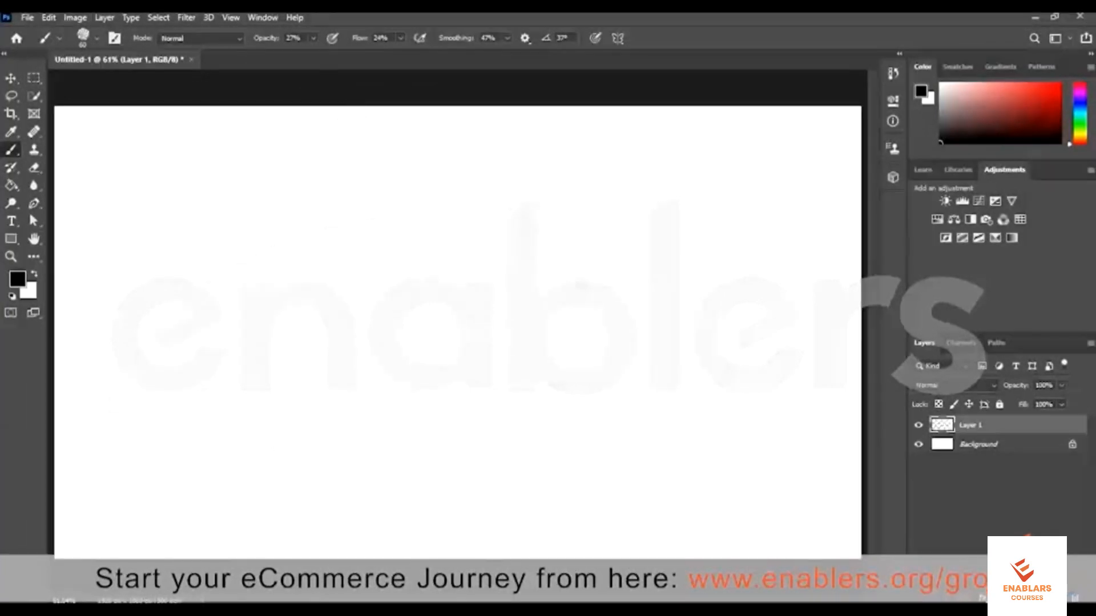
- Reset the brush to 100% opacity, 100% flow, 0% smoothing and a 0° angle
{"action": "left_click", "coordinate": [313, 38]}
{"action": "left_click_drag", "start_coordinate": [316, 53], "coordinate": [499, 57]}
{"action": "left_click", "coordinate": [401, 38]}
{"action": "left_click", "coordinate": [506, 38]}
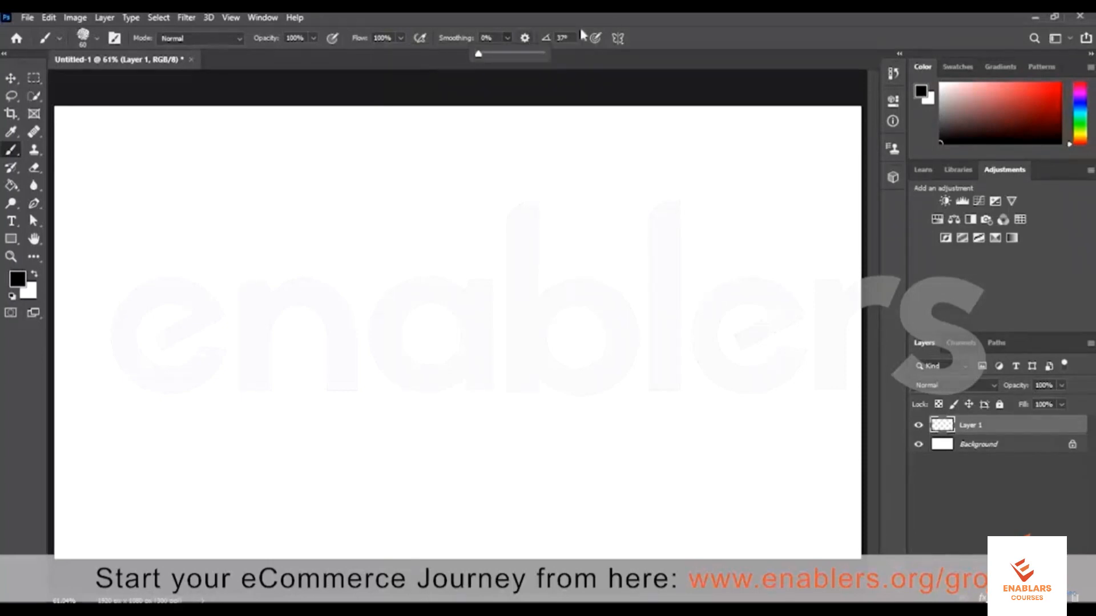
{"action": "left_click", "coordinate": [559, 38]}
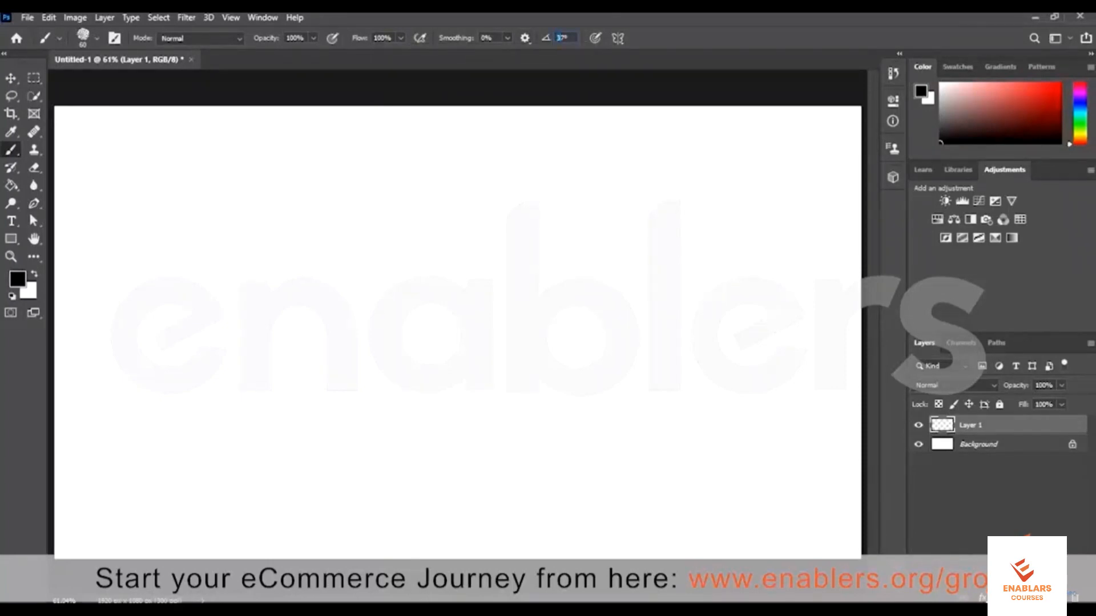
{"action": "left_click", "coordinate": [545, 38]}
{"action": "type", "text": "0"}
- Browse the Wet Media Brushes in the brush presets, collapsing the General, Dry Media and Wet Media groups
{"action": "left_click", "coordinate": [84, 36]}
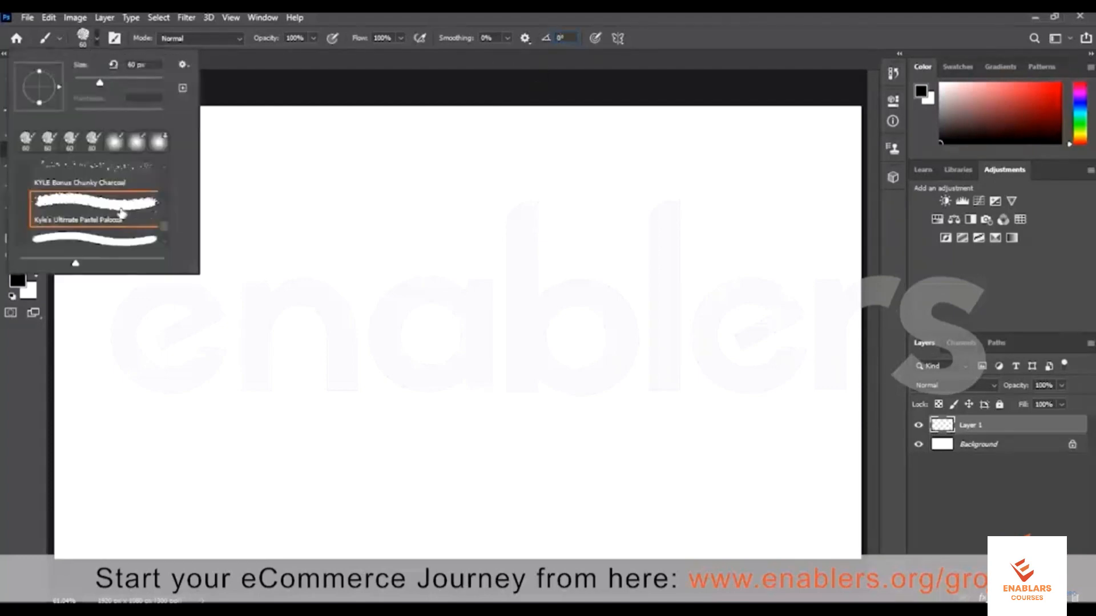
{"action": "mouse_move", "coordinate": [165, 221]}
{"action": "left_mouse_down"}
{"action": "mouse_move", "coordinate": [161, 181]}
{"action": "mouse_move", "coordinate": [79, 181]}
{"action": "left_mouse_up"}
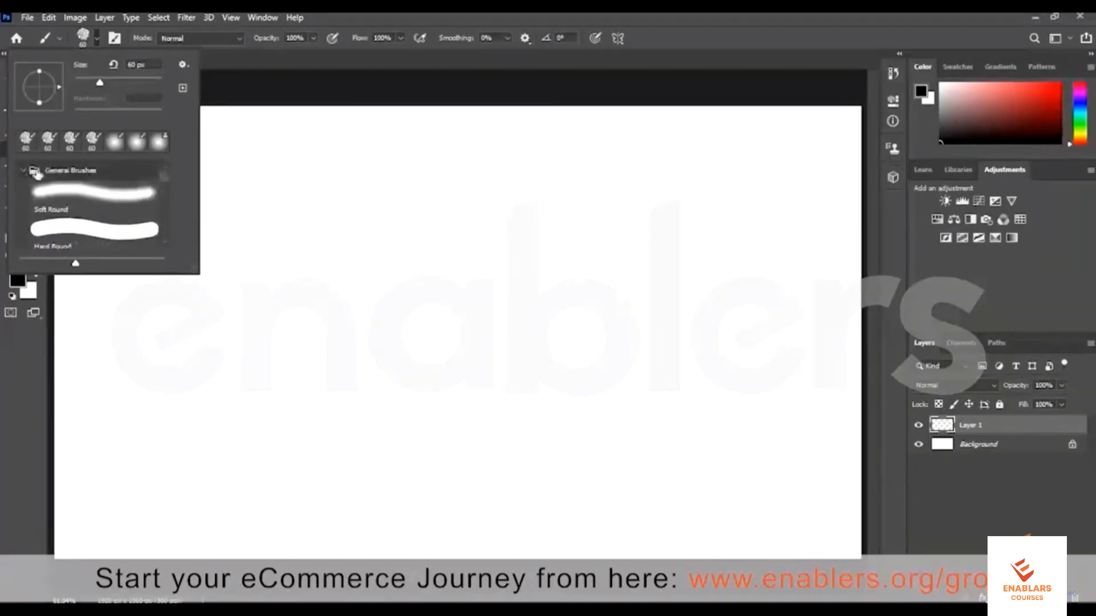
{"action": "left_click", "coordinate": [23, 171]}
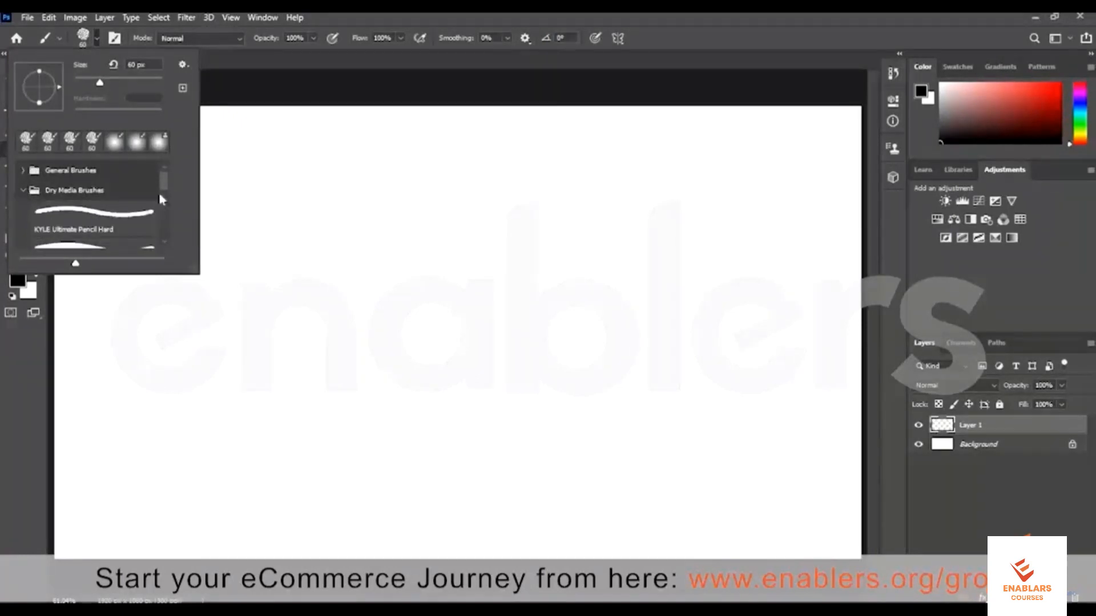
{"action": "left_click", "coordinate": [23, 190]}
{"action": "left_click", "coordinate": [23, 210]}
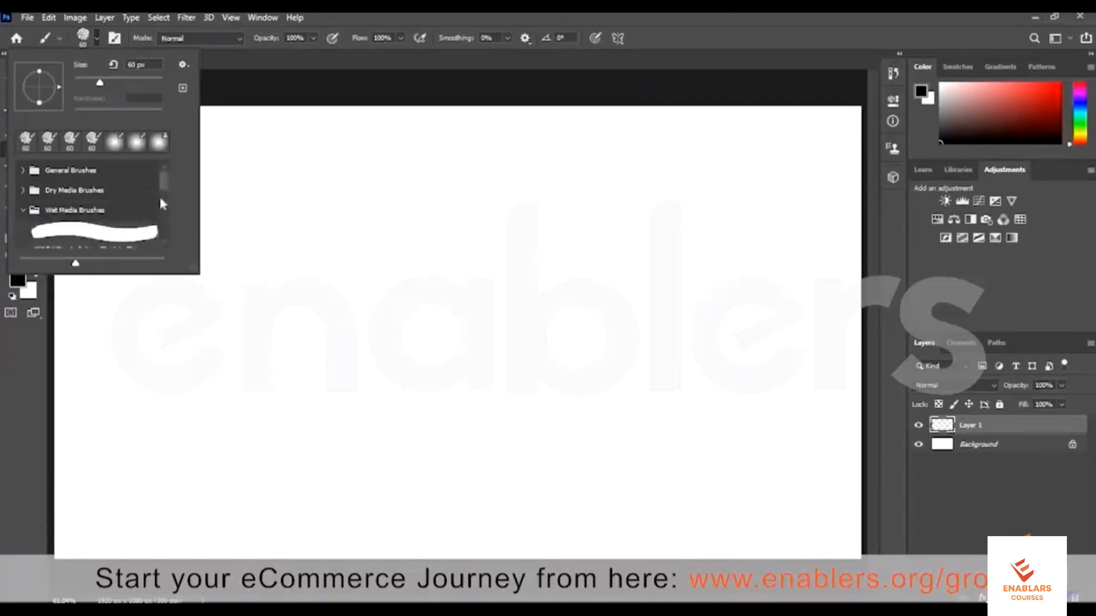
{"action": "scroll", "coordinate": [160, 205], "scroll_direction": "down", "scroll_amount": 5}
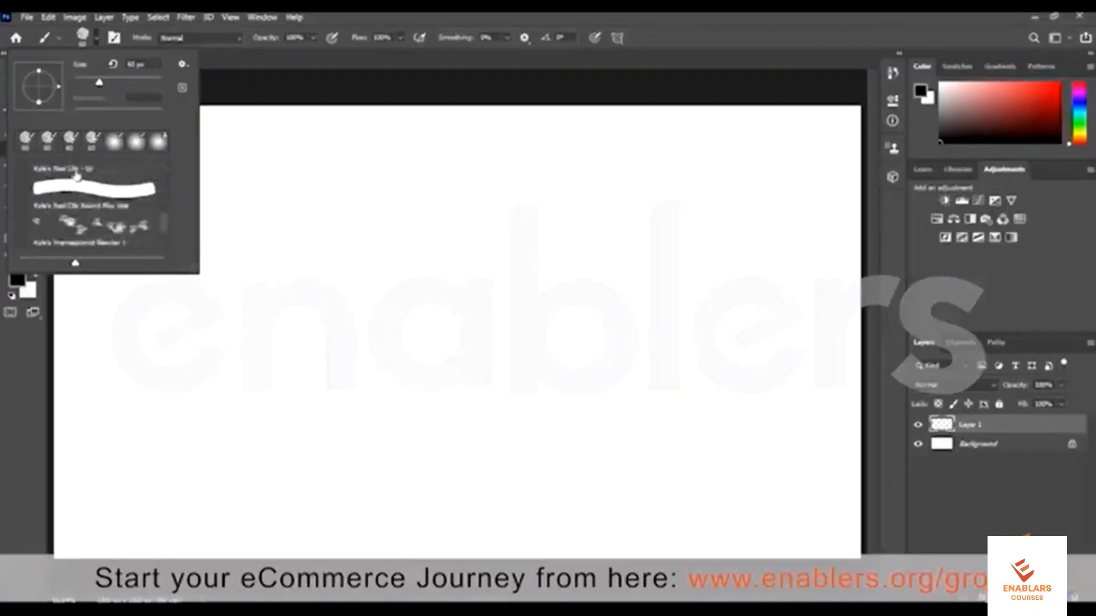
{"action": "scroll", "coordinate": [165, 176], "scroll_direction": "up", "scroll_amount": 3}
{"action": "scroll", "coordinate": [28, 211], "scroll_direction": "up", "scroll_amount": 5}
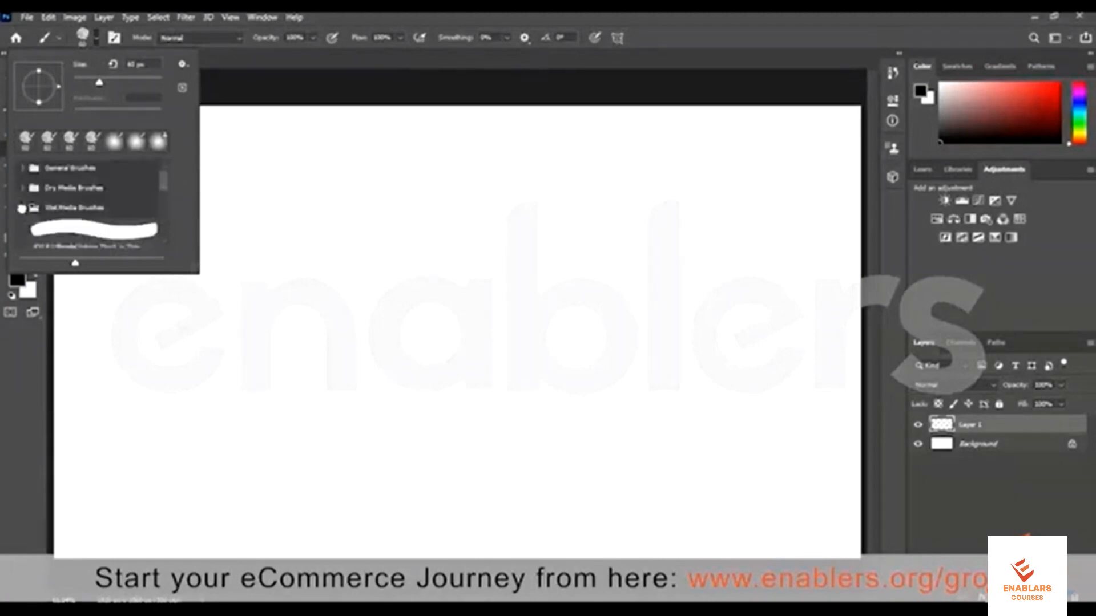
{"action": "left_click", "coordinate": [23, 210]}
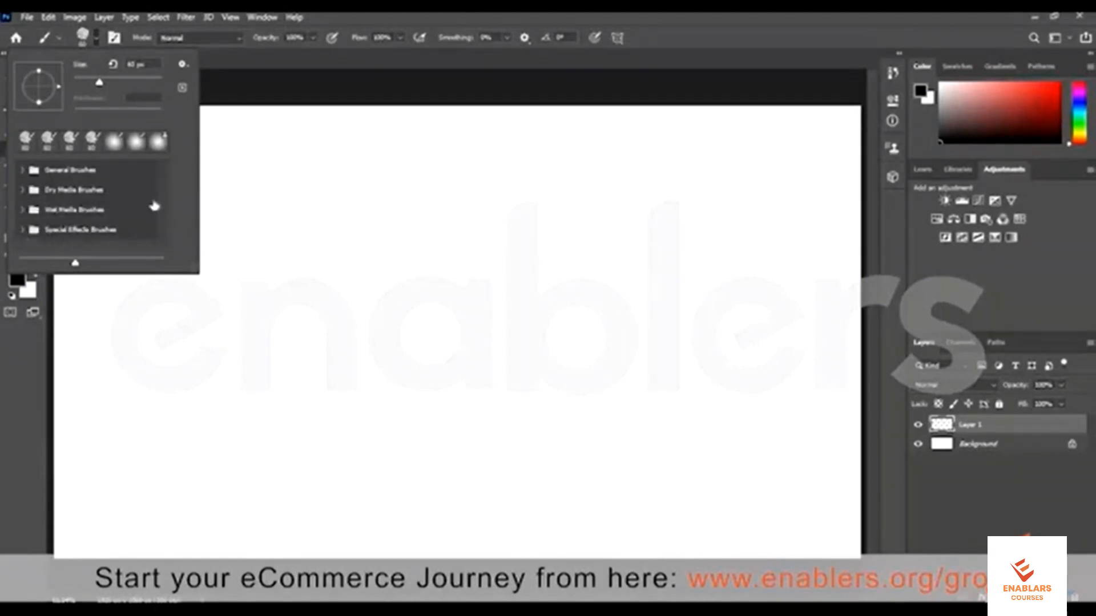
- Expand the Special Effects Brushes group and choose the Kyle's Screentones 38 brush preset
{"action": "left_click", "coordinate": [132, 234]}
{"action": "left_click", "coordinate": [23, 230]}
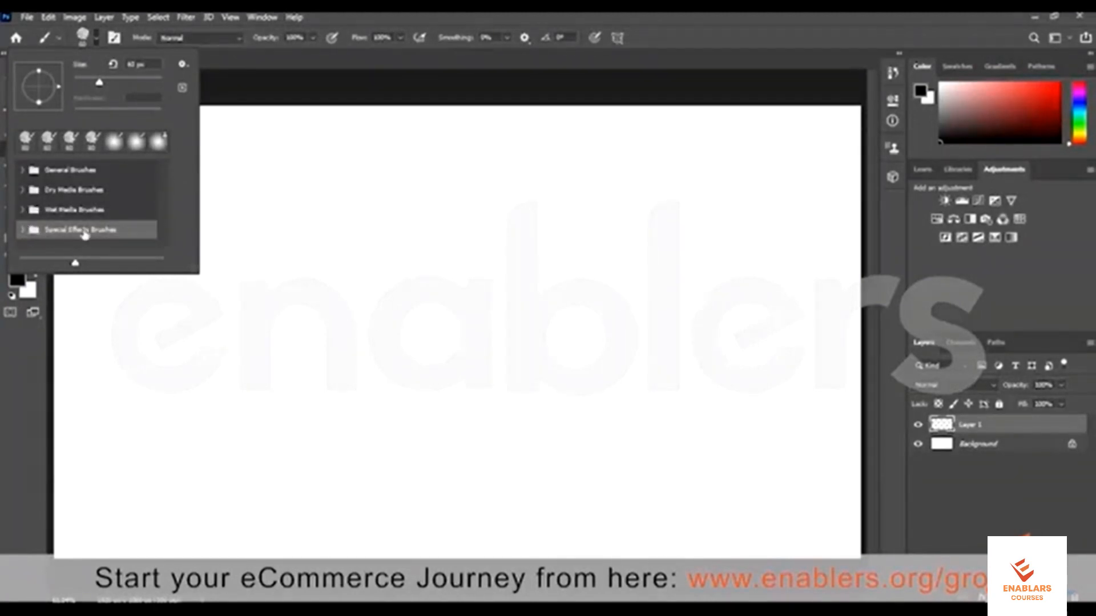
{"action": "left_click_drag", "start_coordinate": [162, 186], "coordinate": [166, 241]}
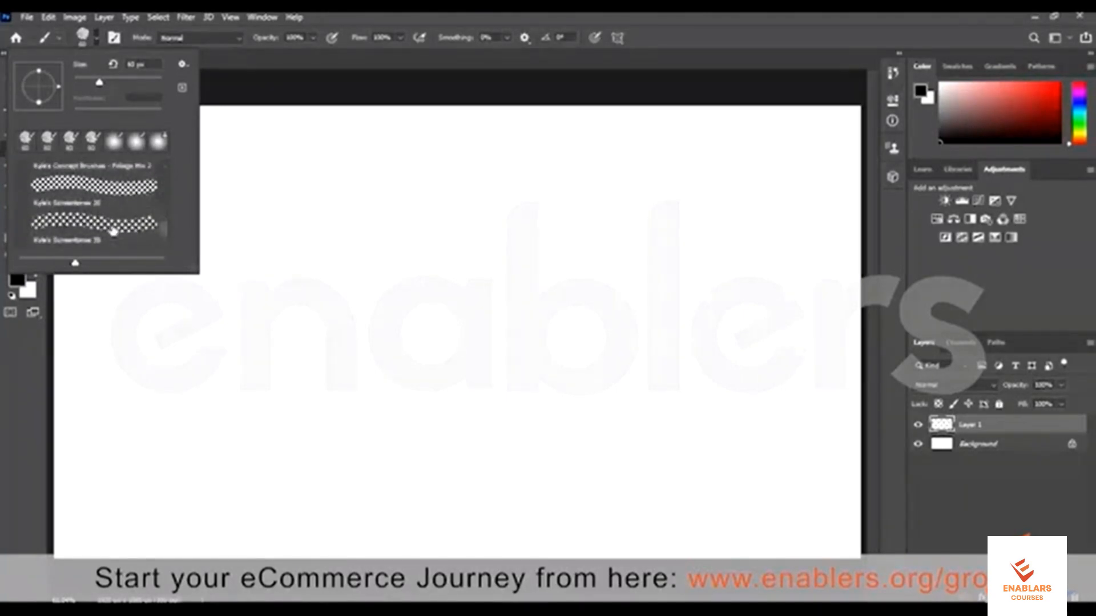
{"action": "left_click", "coordinate": [112, 229]}
- Paint two long wavy screentone strokes rising across the canvas and undo both of them
{"action": "mouse_move", "coordinate": [199, 366]}
{"action": "left_mouse_down"}
{"action": "mouse_move", "coordinate": [341, 279]}
{"action": "mouse_move", "coordinate": [560, 241]}
{"action": "mouse_move", "coordinate": [699, 159]}
{"action": "left_mouse_up"}
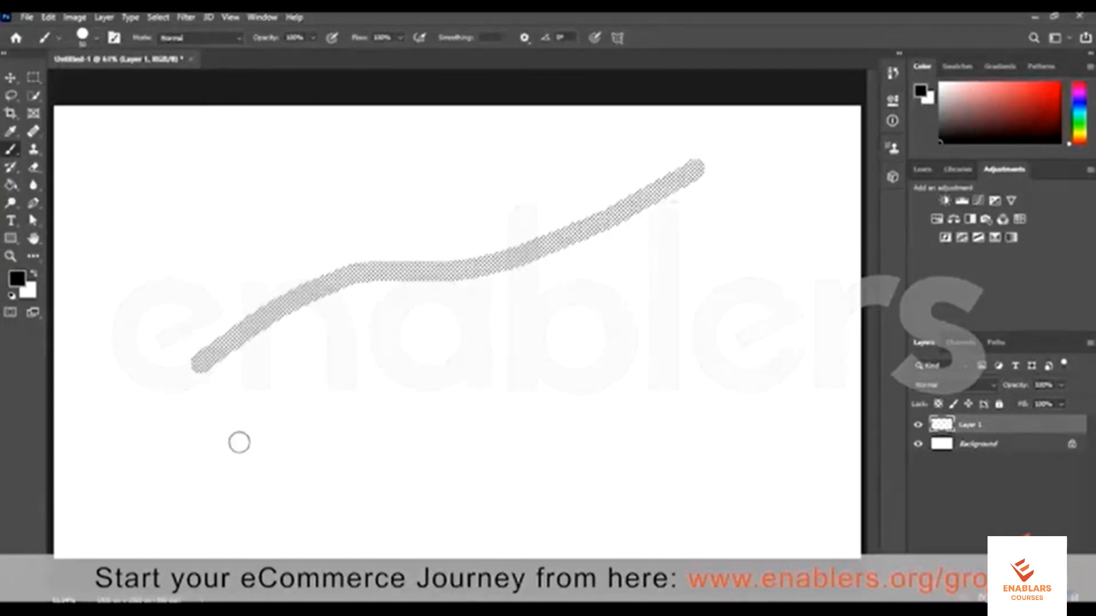
{"action": "left_click", "coordinate": [250, 448]}
{"action": "left_click_drag", "start_coordinate": [700, 283], "coordinate": [780, 149]}
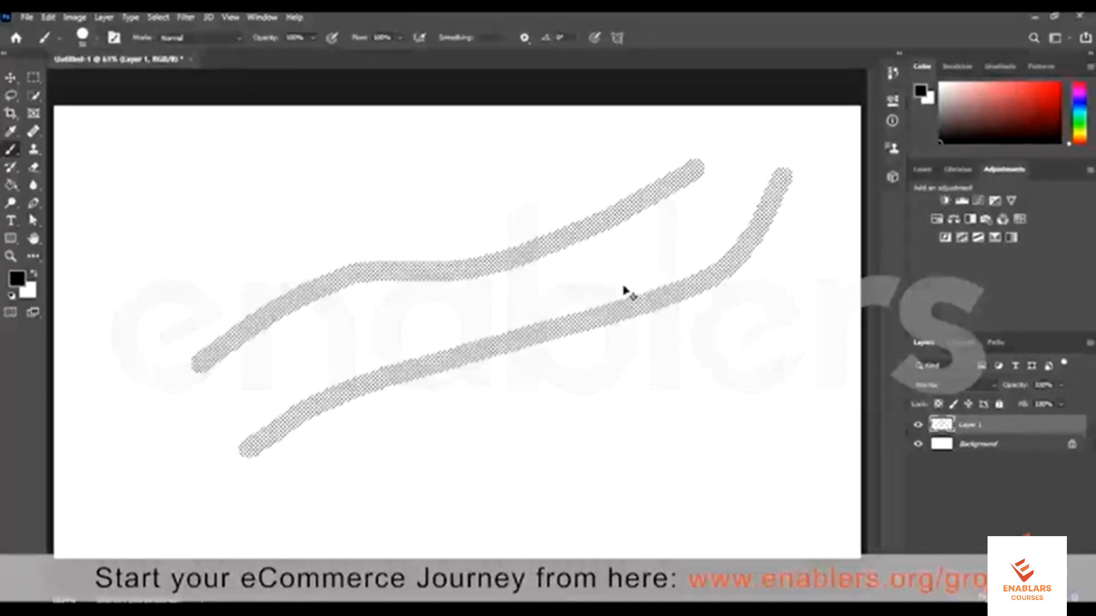
{"action": "key", "text": "ctrl+z"}
{"action": "key", "text": "ctrl+z"}
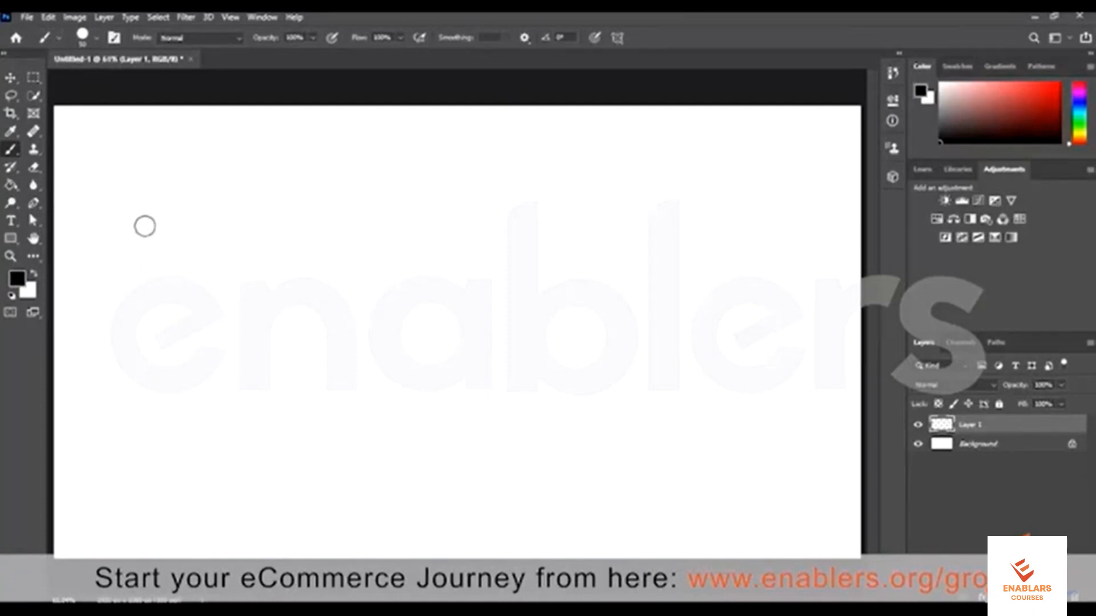
- Paint straight screentone lines between set endpoints: a horizontal, a near-vertical, a long diagonal and a connected chain of segments
{"action": "left_click", "coordinate": [137, 221]}
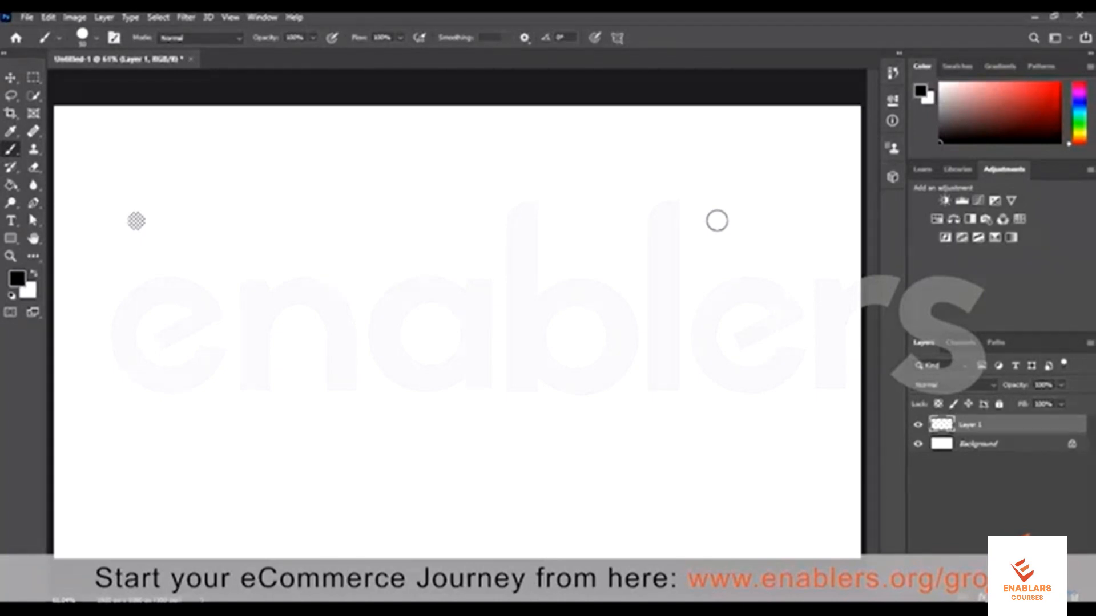
{"action": "left_click", "coordinate": [717, 221], "text": "shift"}
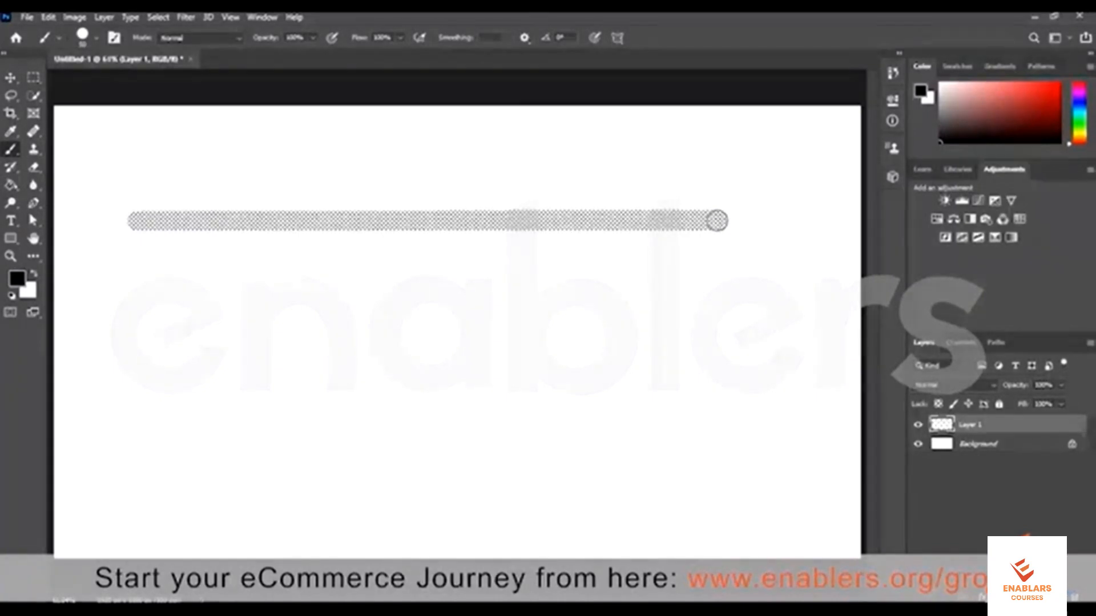
{"action": "left_click", "coordinate": [773, 152]}
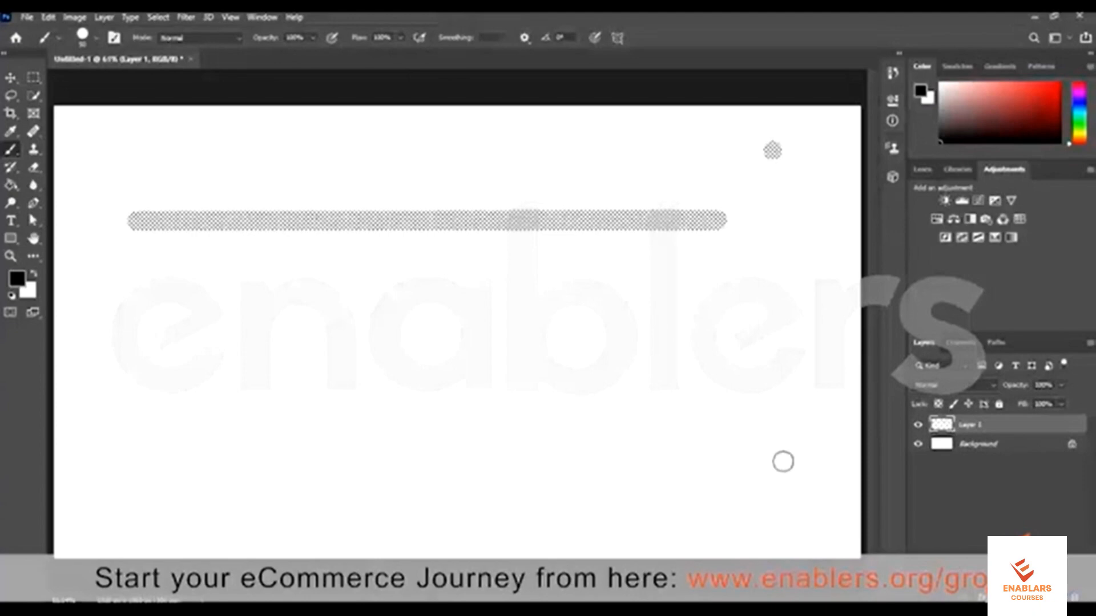
{"action": "left_click", "coordinate": [782, 479], "text": "shift"}
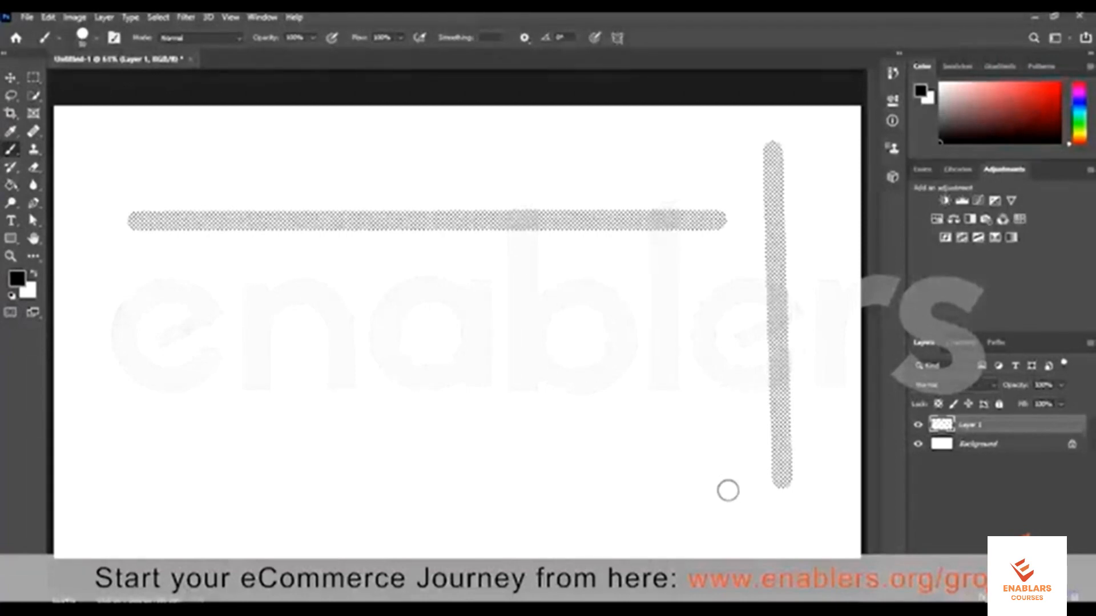
{"action": "left_click", "coordinate": [740, 522]}
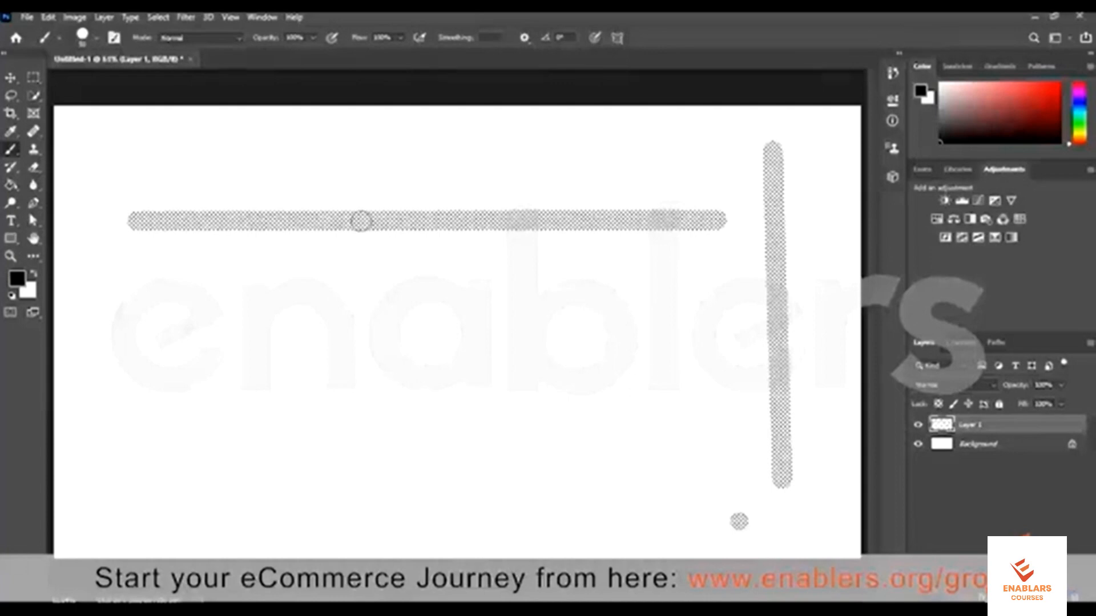
{"action": "left_click", "coordinate": [92, 134], "text": "shift"}
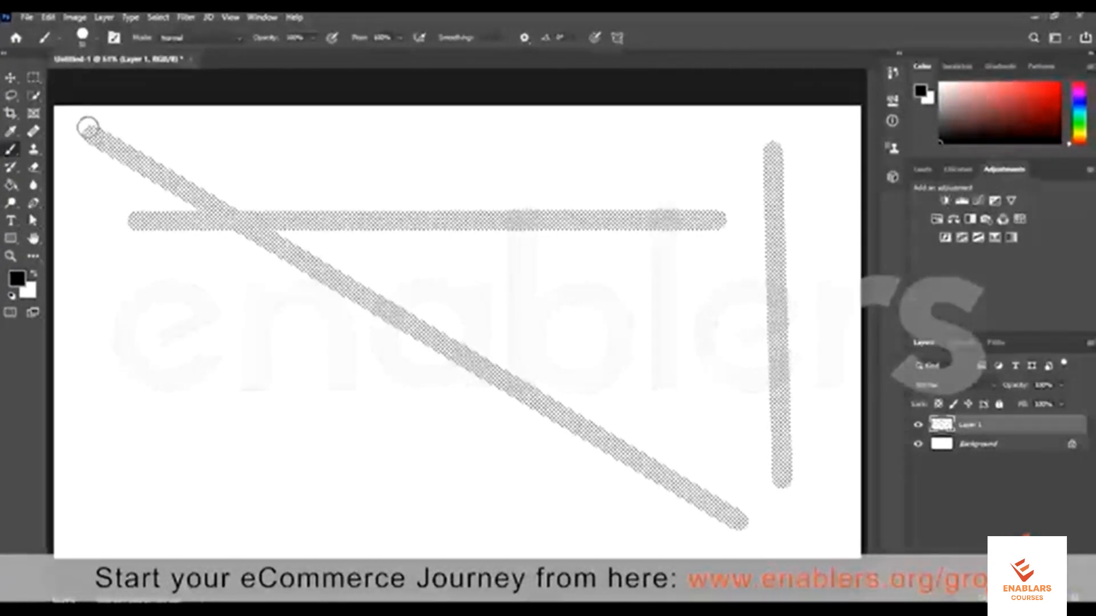
{"action": "left_click", "coordinate": [568, 133], "text": "shift"}
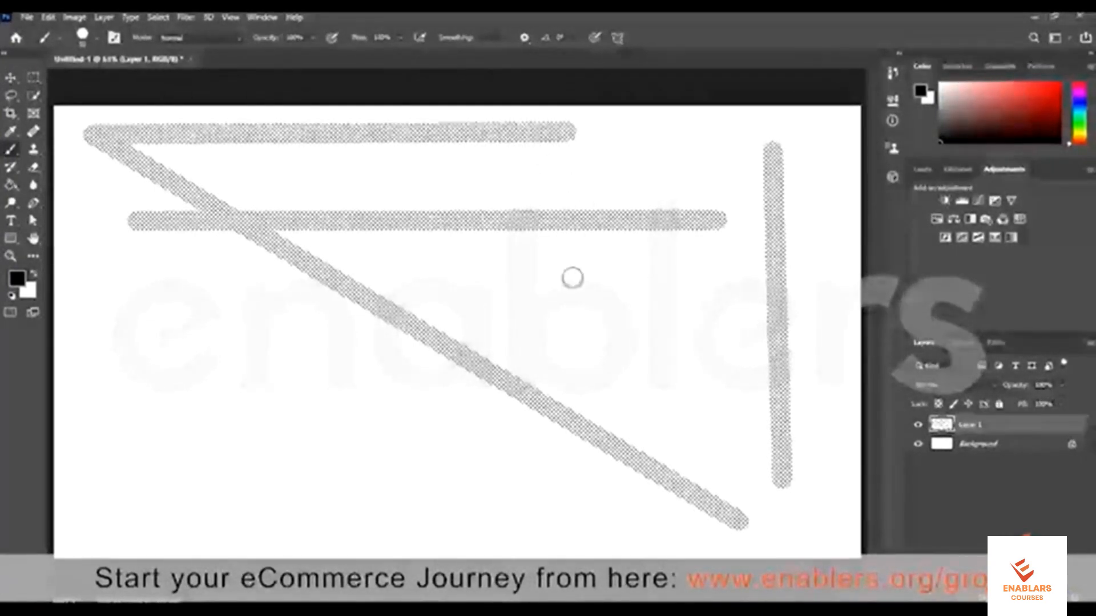
{"action": "left_click_drag", "start_coordinate": [402, 428], "coordinate": [148, 424]}
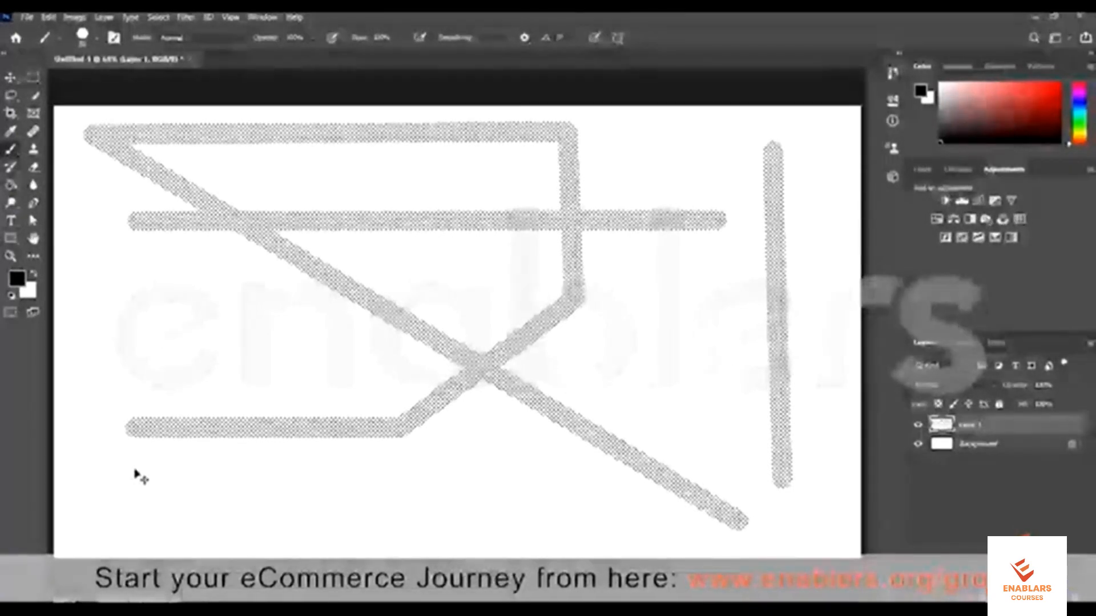
- Undo all the straight screentone lines on Layer 1 until the canvas is blank
{"action": "key", "text": "ctrl+z"}
{"action": "key", "text": "ctrl+z"}
{"action": "key", "text": "ctrl+z"}
{"action": "key", "text": "ctrl+z"}
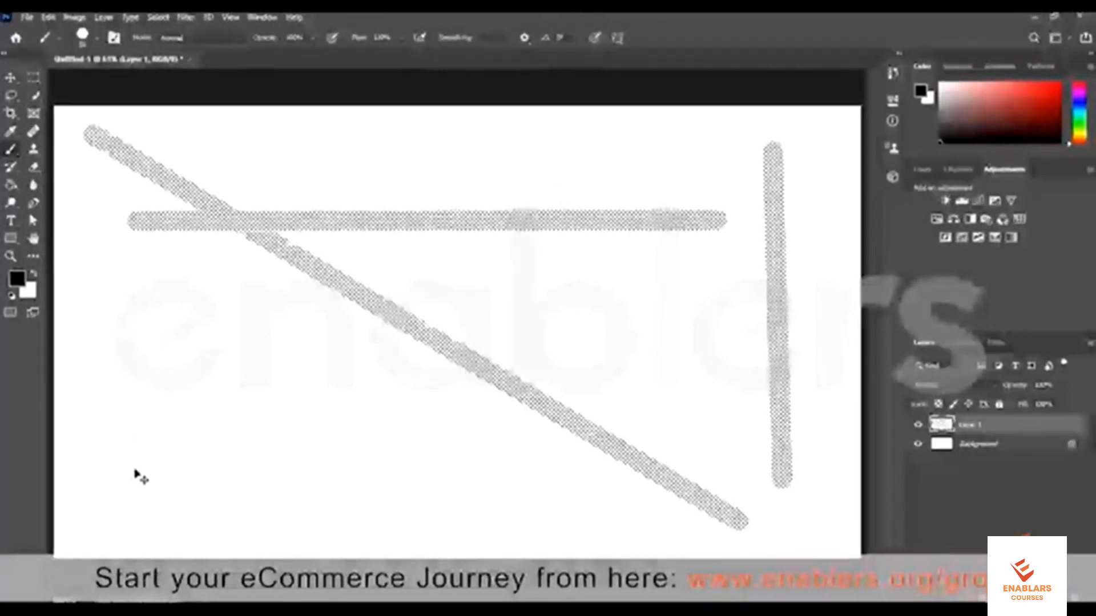
{"action": "key", "text": "ctrl+z"}
{"action": "key", "text": "ctrl+z"}
{"action": "key", "text": "ctrl+z"}
{"action": "key", "text": "ctrl+z"}
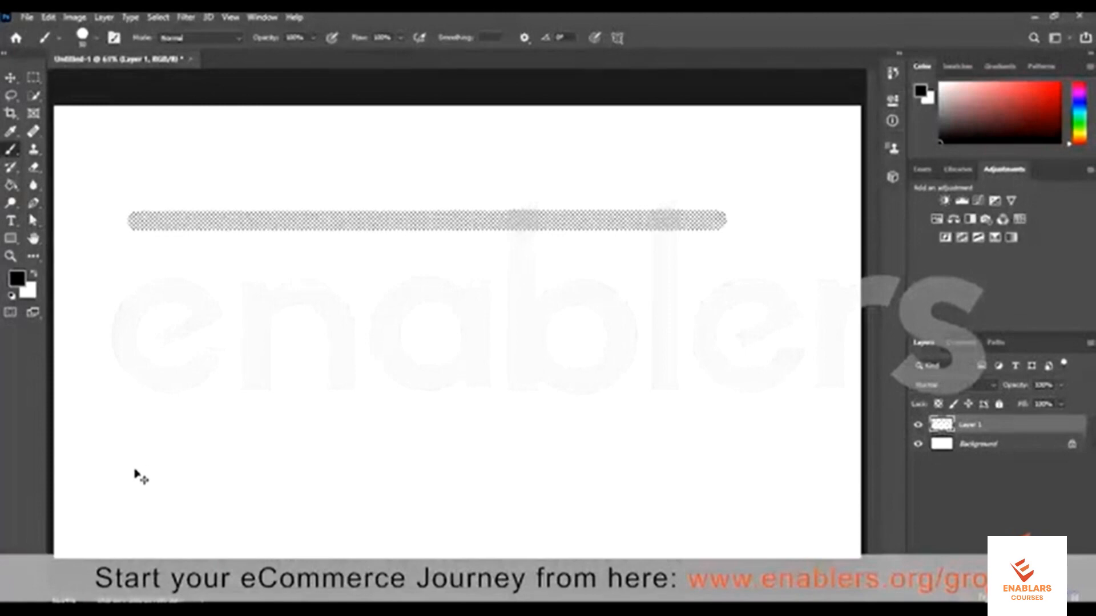
{"action": "key", "text": "ctrl+z"}
{"action": "key", "text": "ctrl+z"}
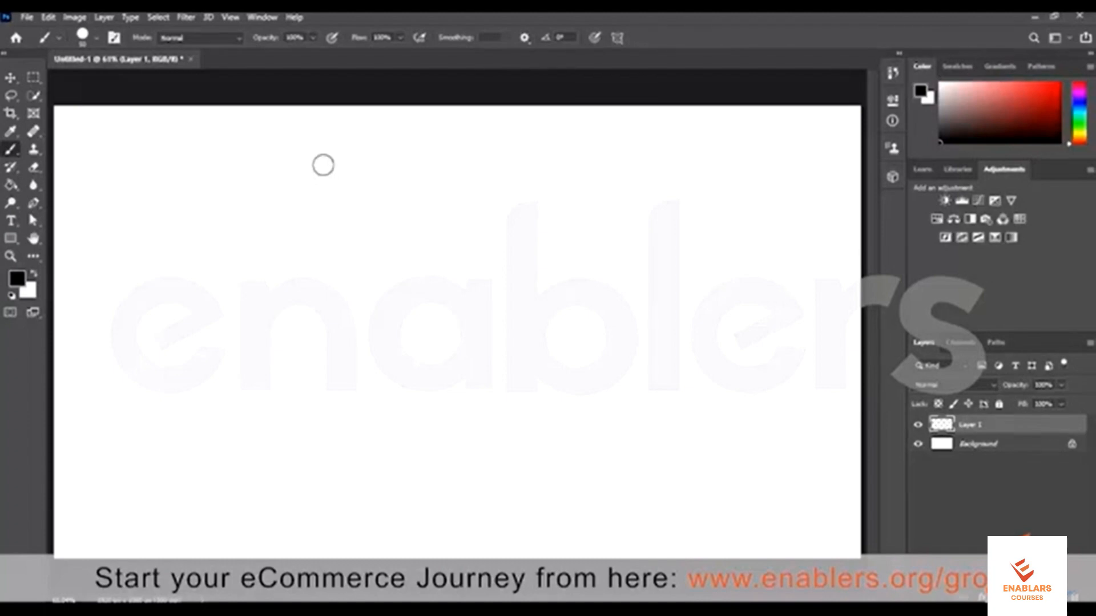
- Open the Brush tool's preset options and set the preset list view to Text Only
{"action": "left_click", "coordinate": [58, 38]}
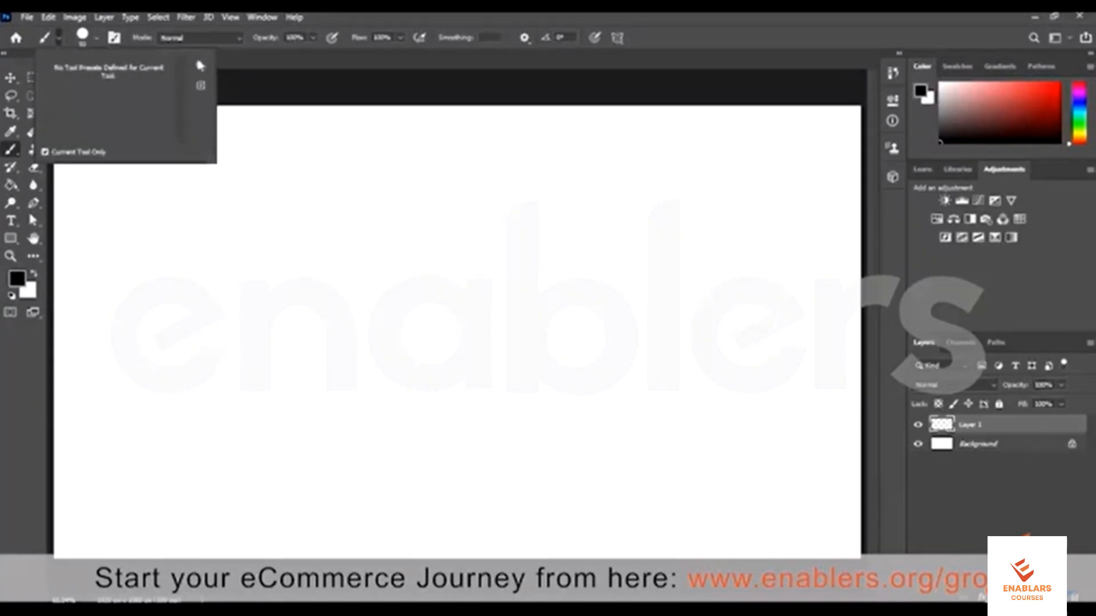
{"action": "left_click", "coordinate": [198, 64]}
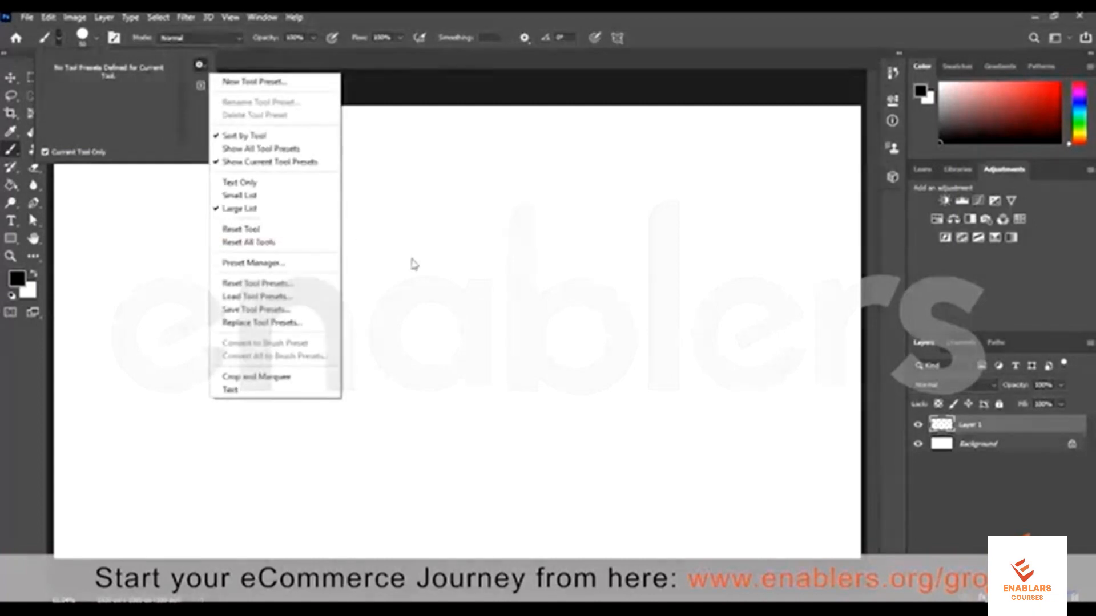
{"action": "left_click", "coordinate": [225, 184]}
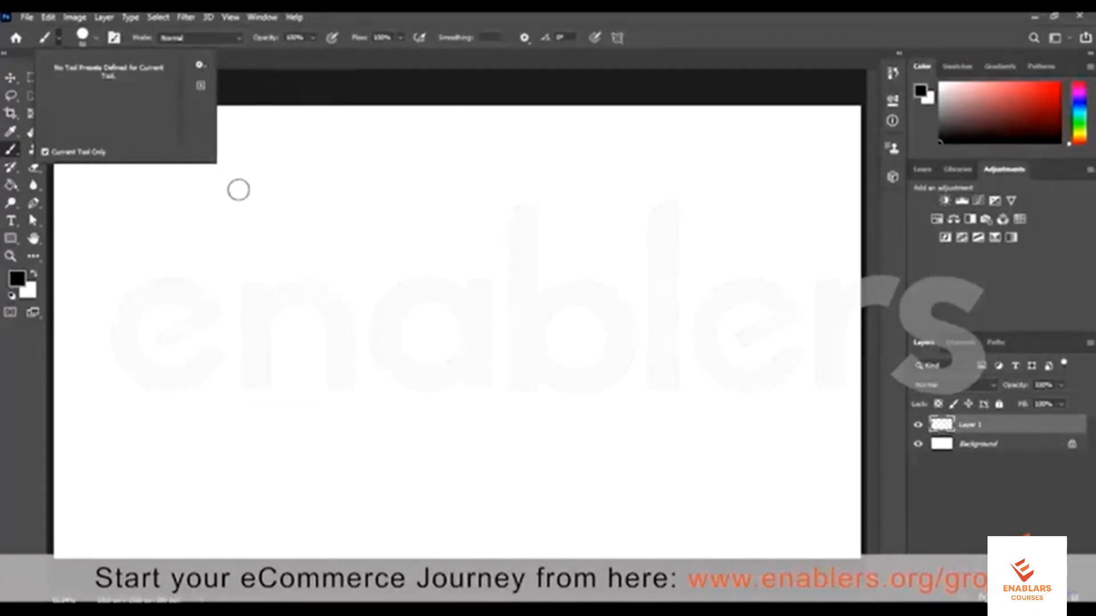
- Paint a single screentone dot and a Z-shaped freehand stroke in the upper half of the canvas
{"action": "left_click", "coordinate": [237, 190]}
{"action": "left_click_drag", "start_coordinate": [272, 315], "coordinate": [427, 226]}
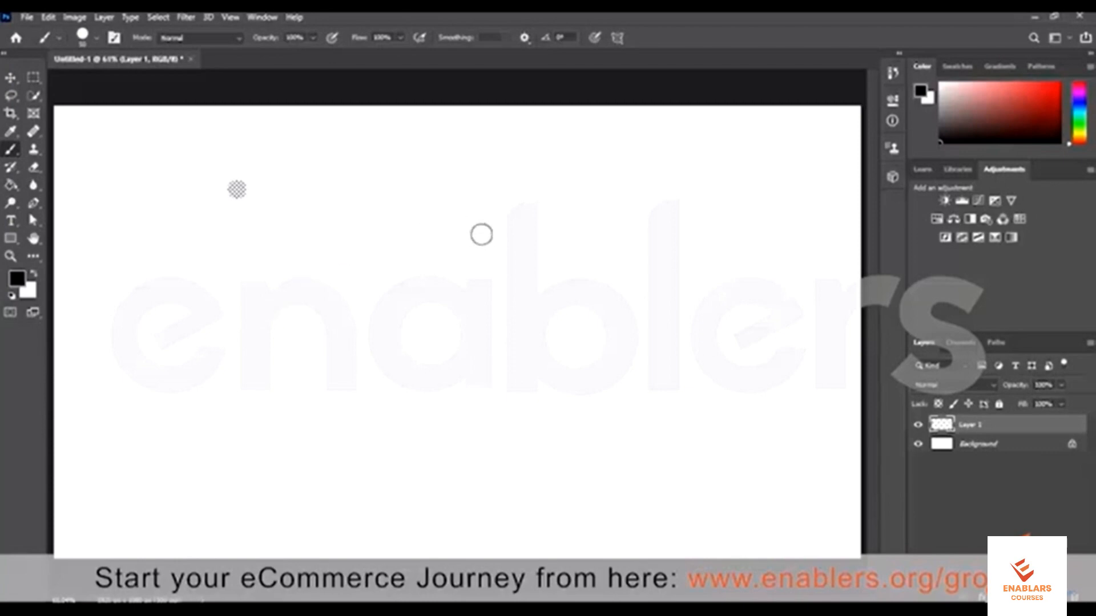
{"action": "left_click_drag", "start_coordinate": [309, 362], "coordinate": [505, 314]}
- Lower the screentone brush's hardness and set its size to 187 px
{"action": "right_click", "coordinate": [540, 253]}
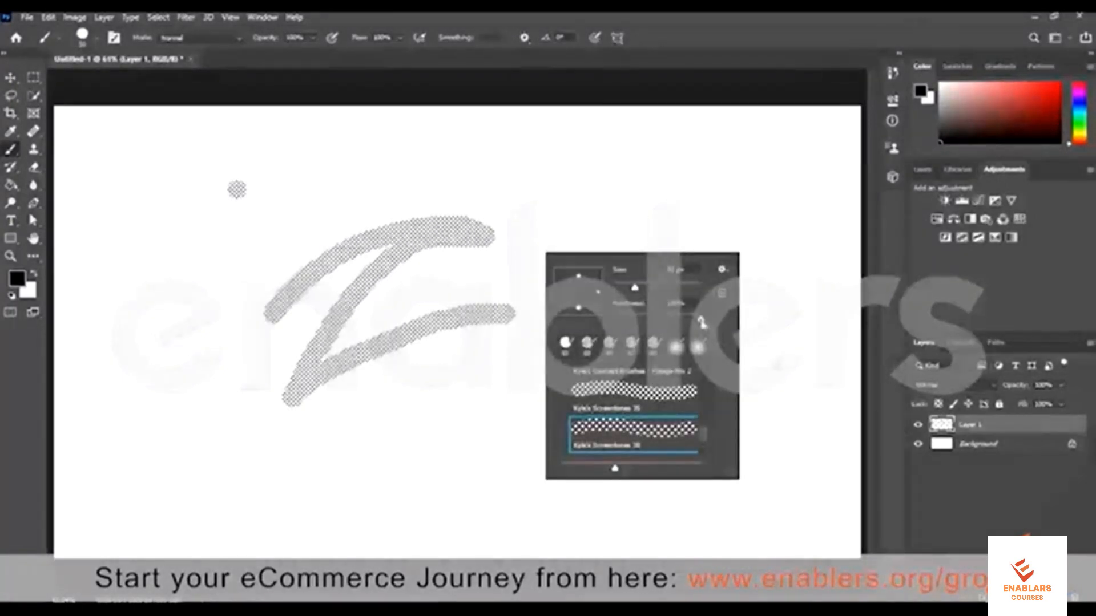
{"action": "left_click_drag", "start_coordinate": [703, 321], "coordinate": [678, 295]}
{"action": "left_click", "coordinate": [635, 290]}
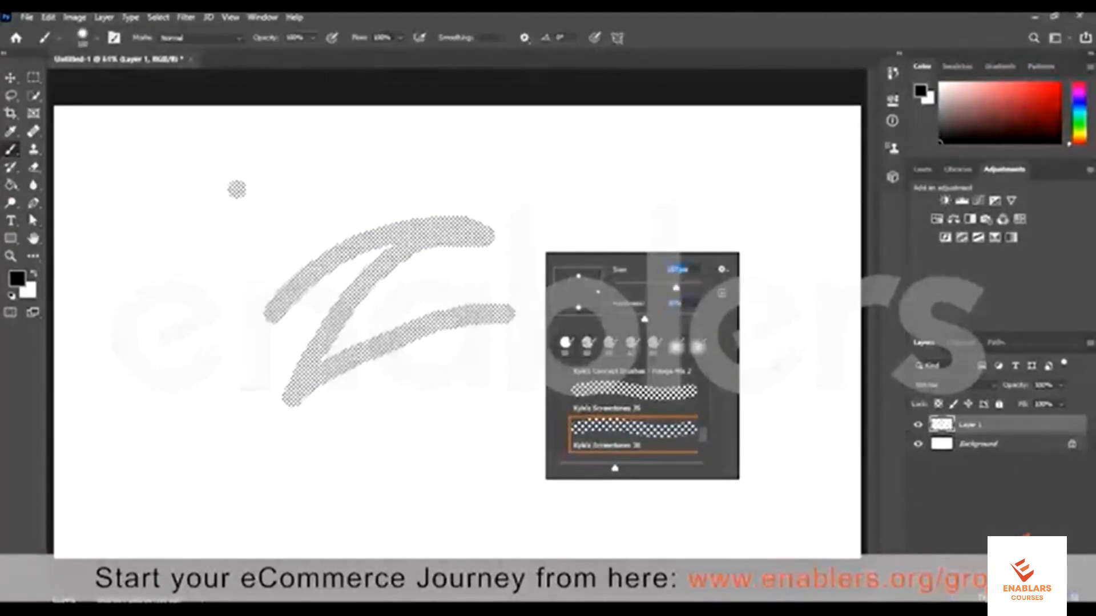
{"action": "key", "text": "Return"}
- Paint one thick winding stroke with the enlarged brush and undo all the strokes on Layer 1
{"action": "mouse_move", "coordinate": [331, 496]}
{"action": "left_mouse_down"}
{"action": "mouse_move", "coordinate": [354, 474]}
{"action": "mouse_move", "coordinate": [525, 399]}
{"action": "mouse_move", "coordinate": [576, 354]}
{"action": "mouse_move", "coordinate": [605, 268]}
{"action": "mouse_move", "coordinate": [702, 194]}
{"action": "mouse_move", "coordinate": [787, 229]}
{"action": "mouse_move", "coordinate": [777, 365]}
{"action": "mouse_move", "coordinate": [648, 491]}
{"action": "left_mouse_up"}
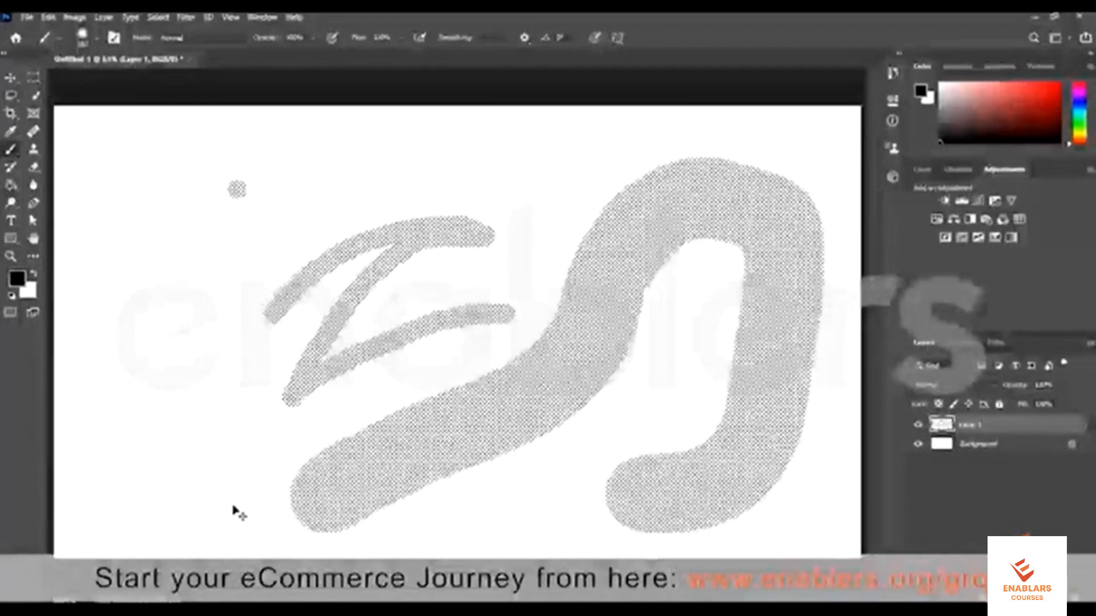
{"action": "key", "text": "ctrl+z"}
{"action": "key", "text": "ctrl+z"}
{"action": "key", "text": "ctrl+z"}
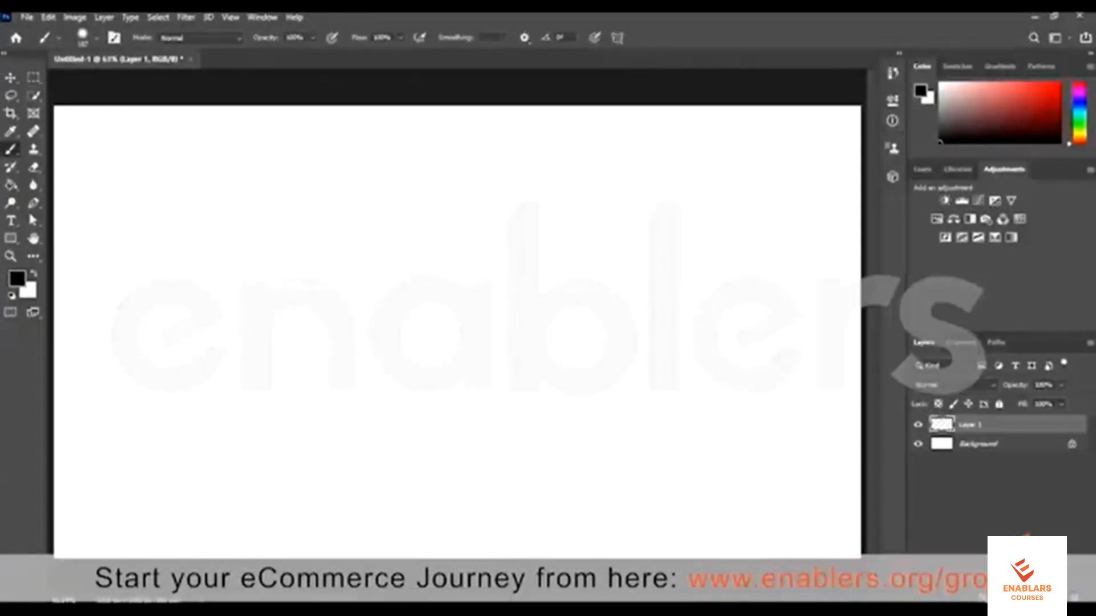
- Reselect the Brush tool and change the foreground color from black to a bright magenta
{"action": "right_click", "coordinate": [11, 150]}
{"action": "left_click", "coordinate": [62, 150]}
{"action": "left_click", "coordinate": [17, 280]}
{"action": "left_click", "coordinate": [546, 176]}
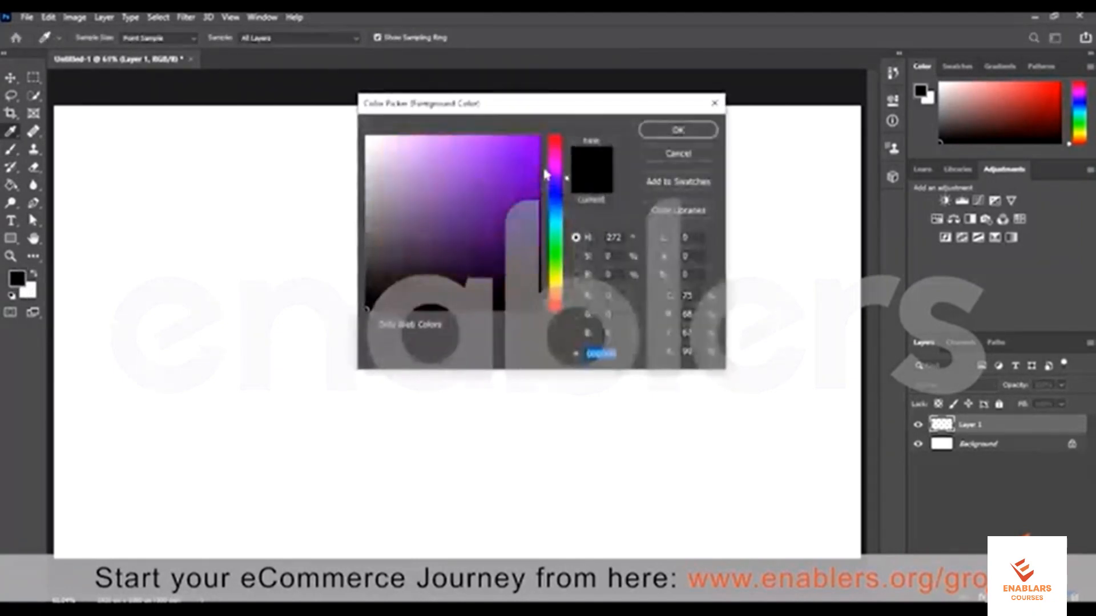
{"action": "left_click_drag", "start_coordinate": [546, 176], "coordinate": [547, 168]}
{"action": "left_click", "coordinate": [514, 163]}
{"action": "left_click", "coordinate": [677, 130]}
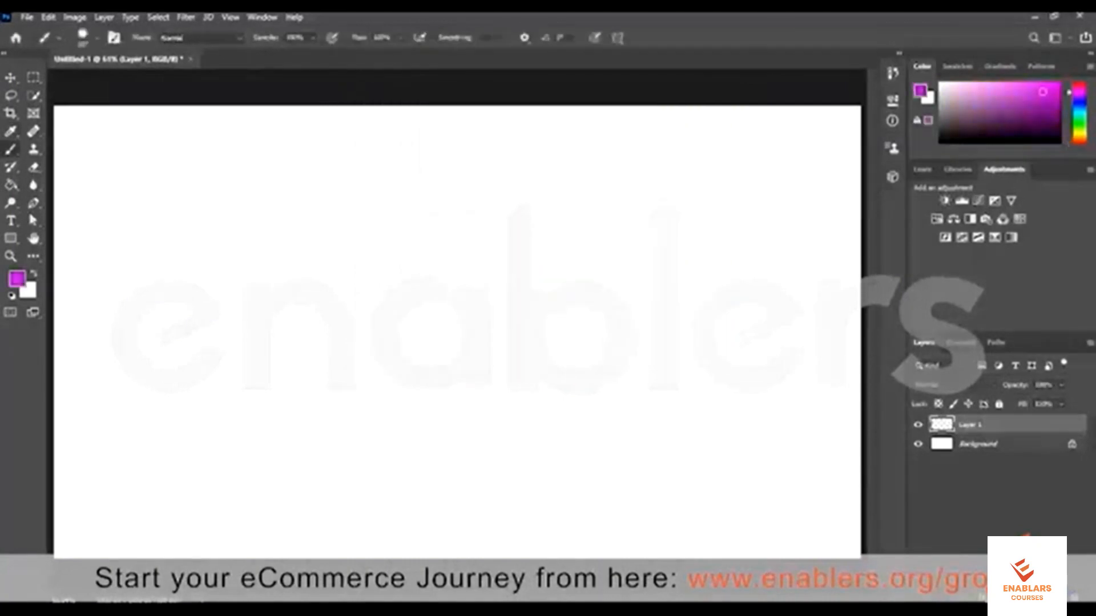
- Paint two broad magenta screentone strokes across the canvas and undo both of them
{"action": "mouse_move", "coordinate": [202, 337]}
{"action": "left_mouse_down"}
{"action": "mouse_move", "coordinate": [309, 270]}
{"action": "mouse_move", "coordinate": [374, 253]}
{"action": "mouse_move", "coordinate": [524, 258]}
{"action": "mouse_move", "coordinate": [647, 234]}
{"action": "mouse_move", "coordinate": [782, 163]}
{"action": "left_mouse_up"}
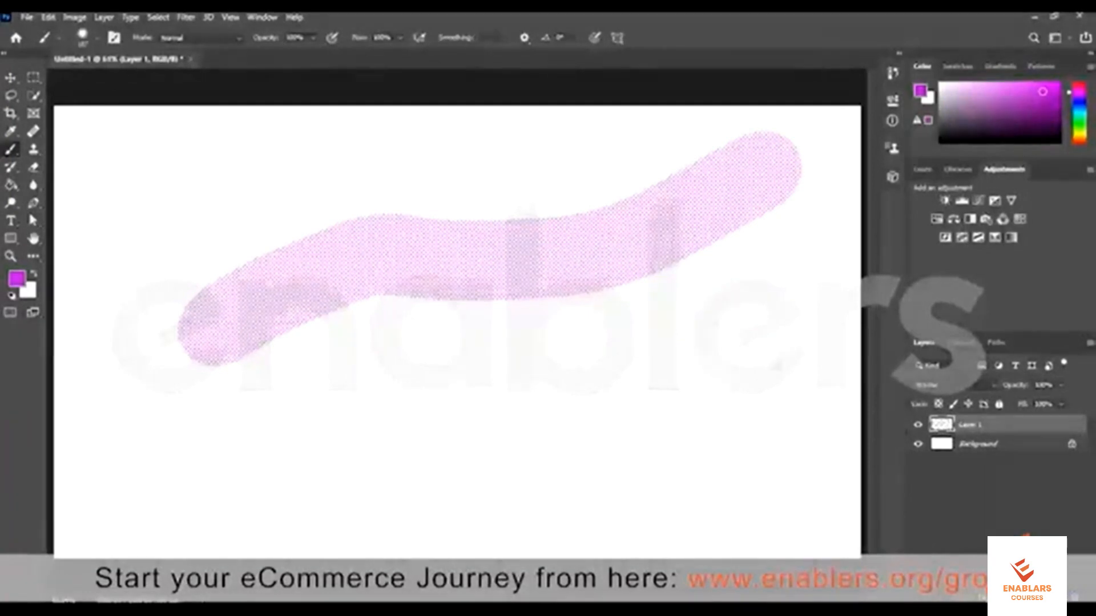
{"action": "mouse_move", "coordinate": [814, 366]}
{"action": "left_mouse_down"}
{"action": "mouse_move", "coordinate": [512, 421]}
{"action": "mouse_move", "coordinate": [407, 413]}
{"action": "mouse_move", "coordinate": [228, 430]}
{"action": "mouse_move", "coordinate": [188, 377]}
{"action": "left_mouse_up"}
{"action": "key", "text": "ctrl+z"}
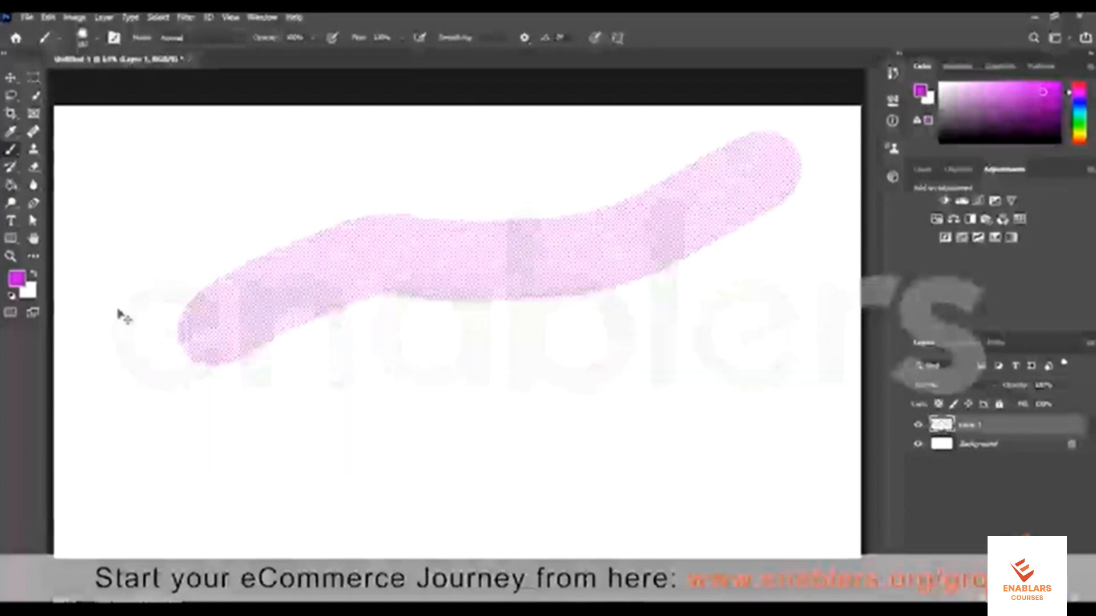
{"action": "key", "text": "ctrl+z"}
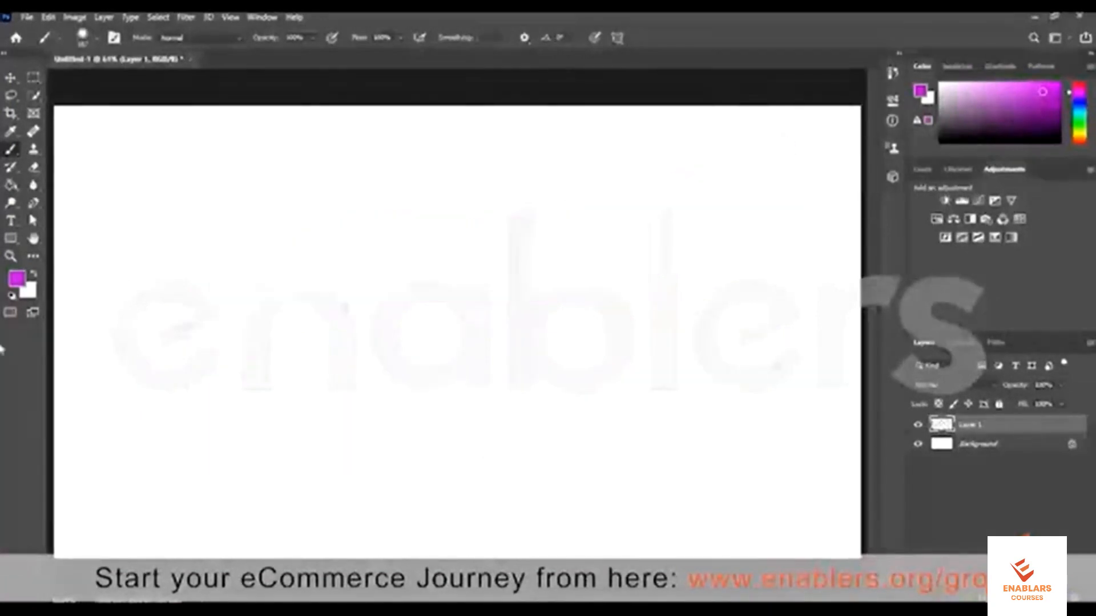
- Switch to the Pencil tool and draw a thin horizontal line, a joined vertical line and a looping freehand curve
{"action": "right_click", "coordinate": [11, 150]}
{"action": "left_click", "coordinate": [69, 163]}
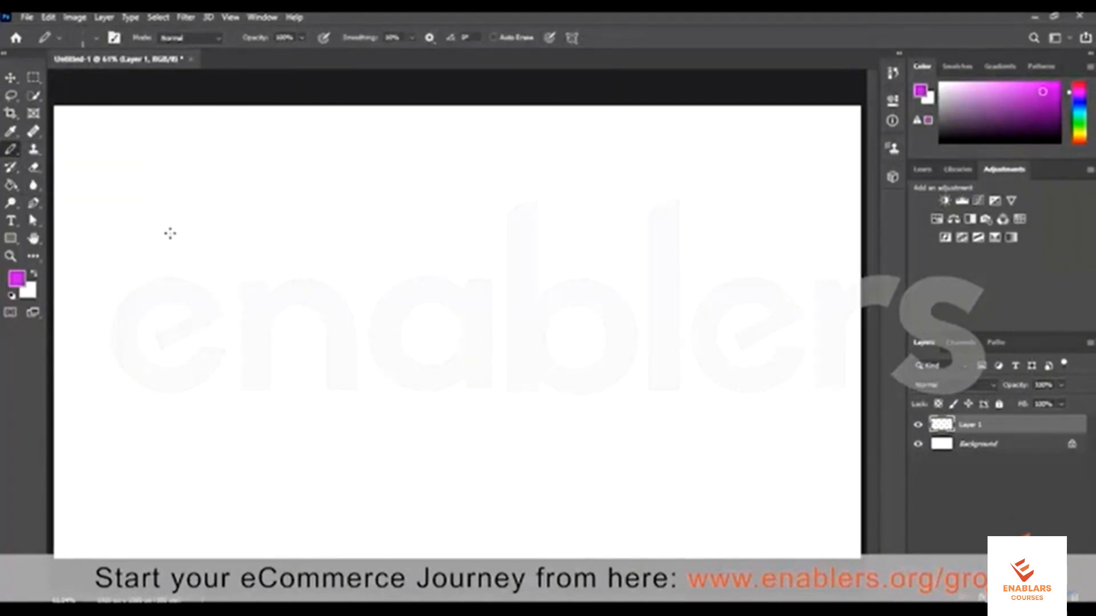
{"action": "left_click_drag", "start_coordinate": [171, 232], "coordinate": [677, 233]}
{"action": "left_click_drag", "start_coordinate": [660, 278], "coordinate": [662, 456]}
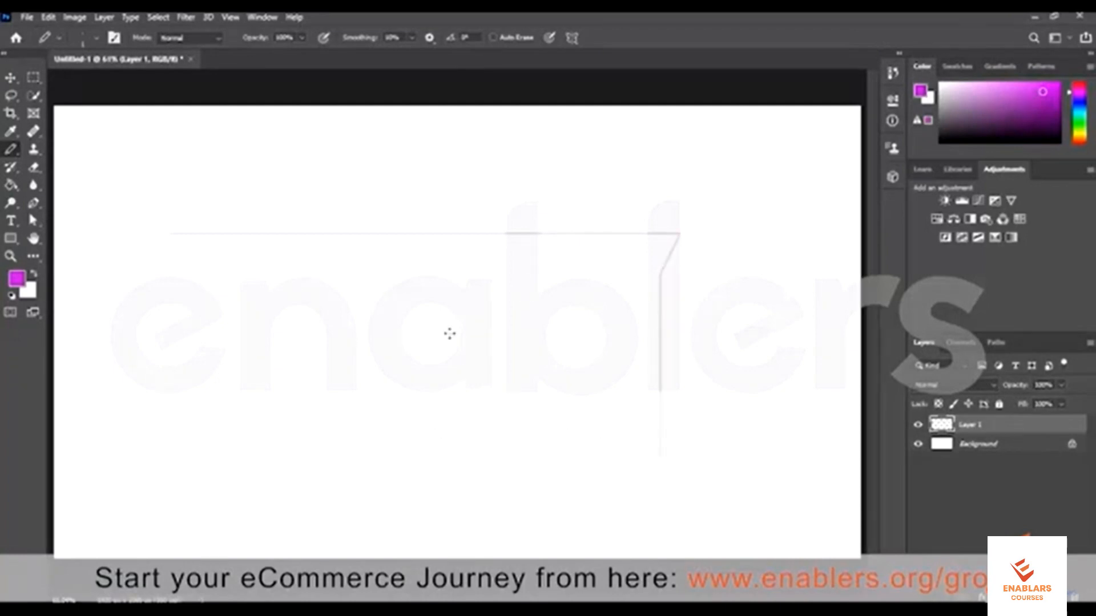
{"action": "mouse_move", "coordinate": [450, 334]}
{"action": "left_mouse_down"}
{"action": "mouse_move", "coordinate": [301, 298]}
{"action": "mouse_move", "coordinate": [569, 378]}
{"action": "mouse_move", "coordinate": [414, 366]}
{"action": "left_mouse_up"}
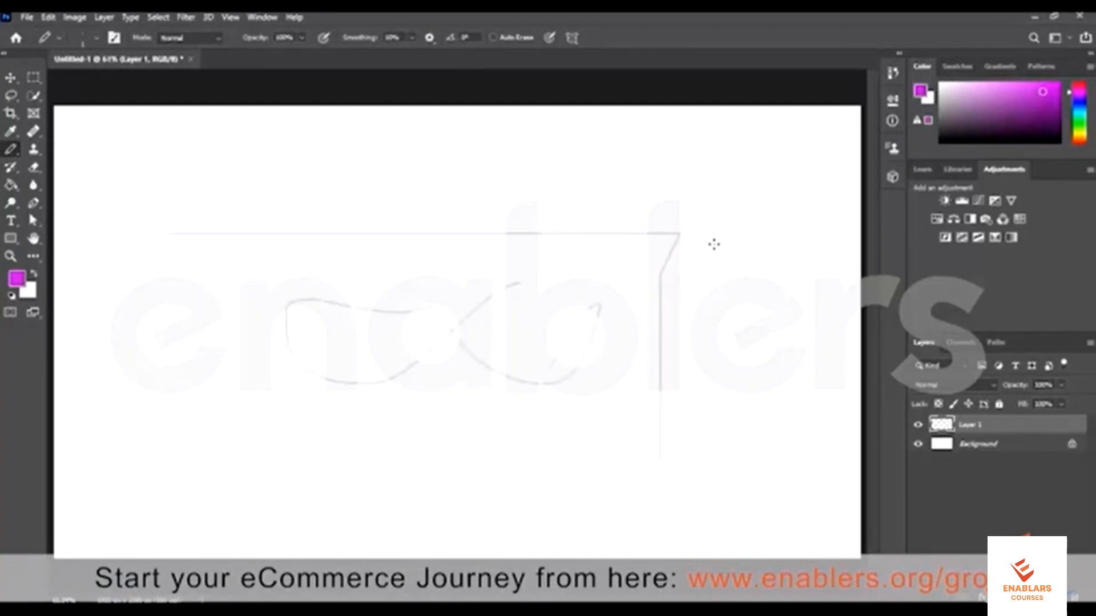
- Draw a vertical pencil line near the canvas's right side and connected straight segments around the freehand curve
{"action": "mouse_move", "coordinate": [759, 338]}
{"action": "left_mouse_down"}
{"action": "mouse_move", "coordinate": [776, 430]}
{"action": "mouse_move", "coordinate": [759, 432]}
{"action": "left_mouse_up"}
{"action": "left_click", "coordinate": [339, 436], "text": "shift"}
{"action": "left_click", "coordinate": [235, 320], "text": "shift"}
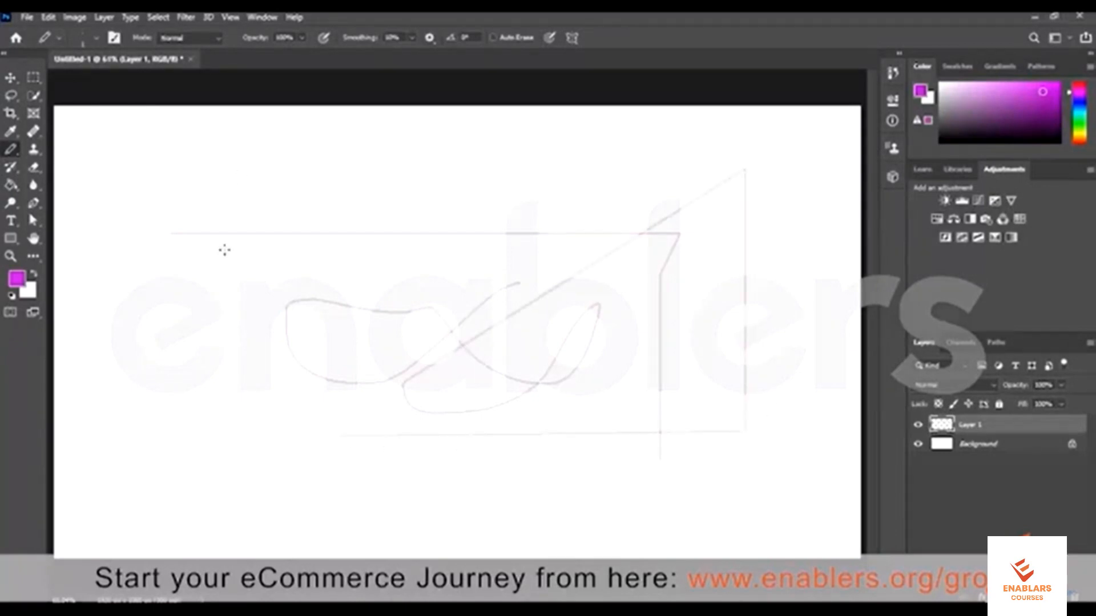
{"action": "left_click", "coordinate": [239, 178], "text": "shift"}
{"action": "left_click", "coordinate": [438, 147], "text": "shift"}
- Draw a short vertical pencil line joined to a slanted segment, and add freehand loops over the middle and left of the canvas
{"action": "left_click_drag", "start_coordinate": [692, 258], "coordinate": [694, 367]}
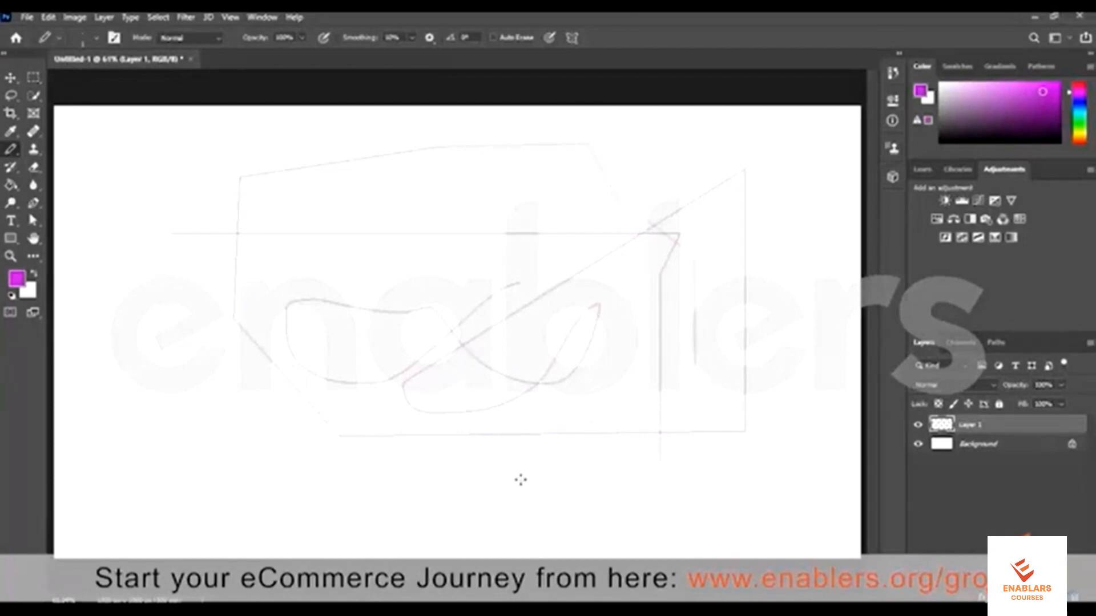
{"action": "left_click", "coordinate": [520, 480], "text": "shift"}
{"action": "mouse_move", "coordinate": [290, 480]}
{"action": "left_mouse_down"}
{"action": "mouse_move", "coordinate": [305, 389]}
{"action": "mouse_move", "coordinate": [330, 374]}
{"action": "left_mouse_up"}
{"action": "mouse_move", "coordinate": [504, 325]}
{"action": "left_mouse_down"}
{"action": "mouse_move", "coordinate": [466, 338]}
{"action": "mouse_move", "coordinate": [451, 245]}
{"action": "mouse_move", "coordinate": [227, 233]}
{"action": "mouse_move", "coordinate": [179, 276]}
{"action": "left_mouse_up"}
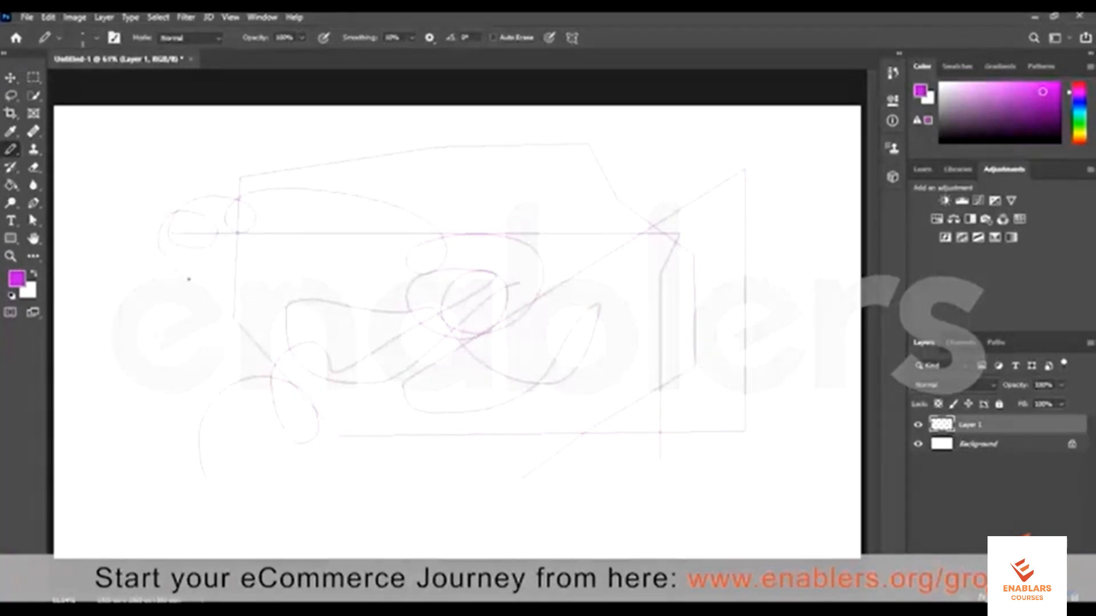
- Enlarge the pencil tip, draw a thick wavy magenta stroke across the canvas, and undo it along with the preceding freehand loops
{"action": "key", "text": "]"}
{"action": "key", "text": "]"}
{"action": "key", "text": "]"}
{"action": "key", "text": "]"}
{"action": "key", "text": "]"}
{"action": "mouse_move", "coordinate": [165, 343]}
{"action": "left_mouse_down"}
{"action": "mouse_move", "coordinate": [241, 390]}
{"action": "mouse_move", "coordinate": [373, 289]}
{"action": "mouse_move", "coordinate": [429, 283]}
{"action": "mouse_move", "coordinate": [550, 314]}
{"action": "mouse_move", "coordinate": [593, 295]}
{"action": "mouse_move", "coordinate": [636, 226]}
{"action": "mouse_move", "coordinate": [656, 241]}
{"action": "left_mouse_up"}
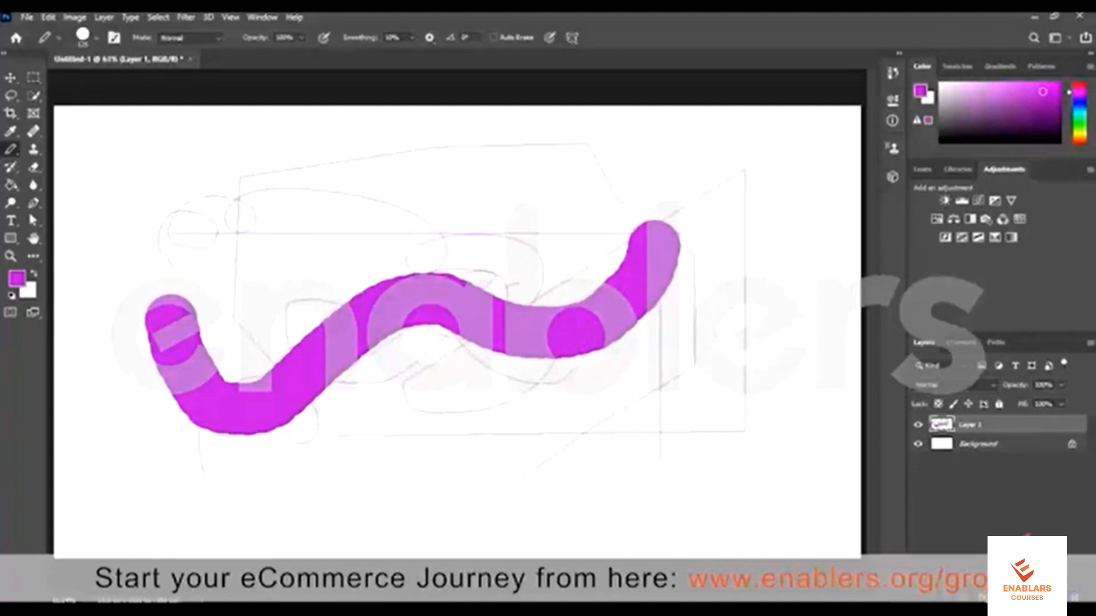
{"action": "key", "text": "ctrl+z"}
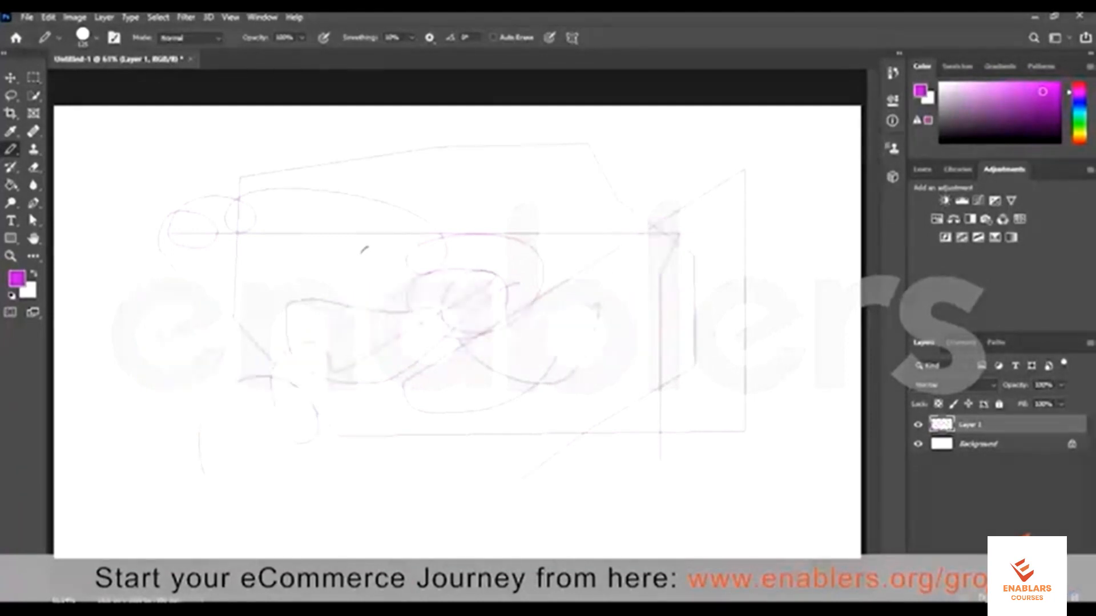
- Switch to the Color Replacement tool, change to the Brush tool, and look over the brush's blending modes
{"action": "right_click", "coordinate": [12, 150]}
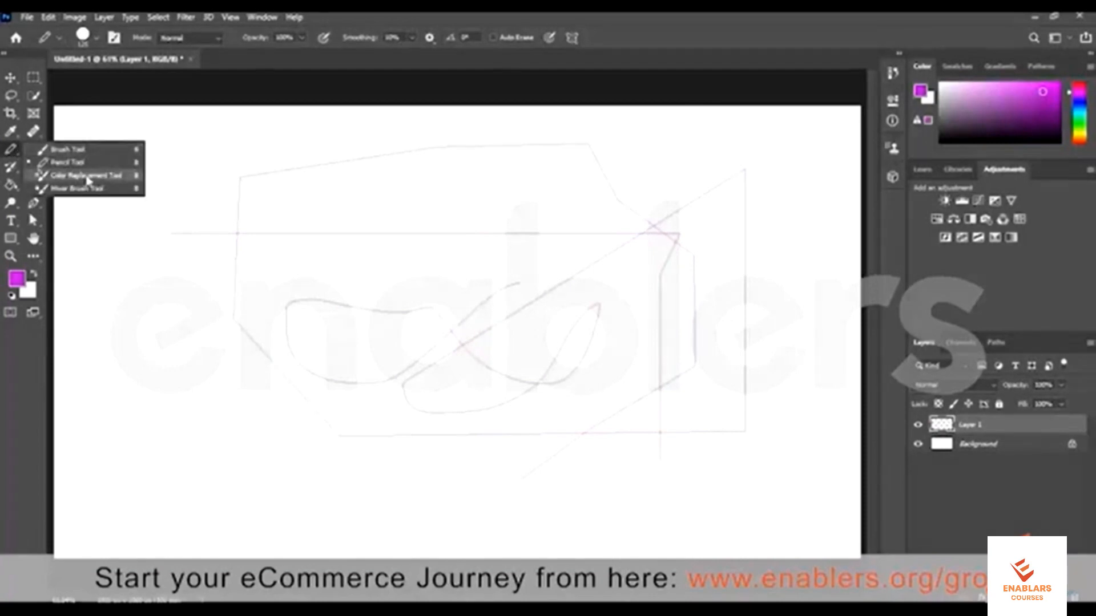
{"action": "left_click", "coordinate": [87, 176]}
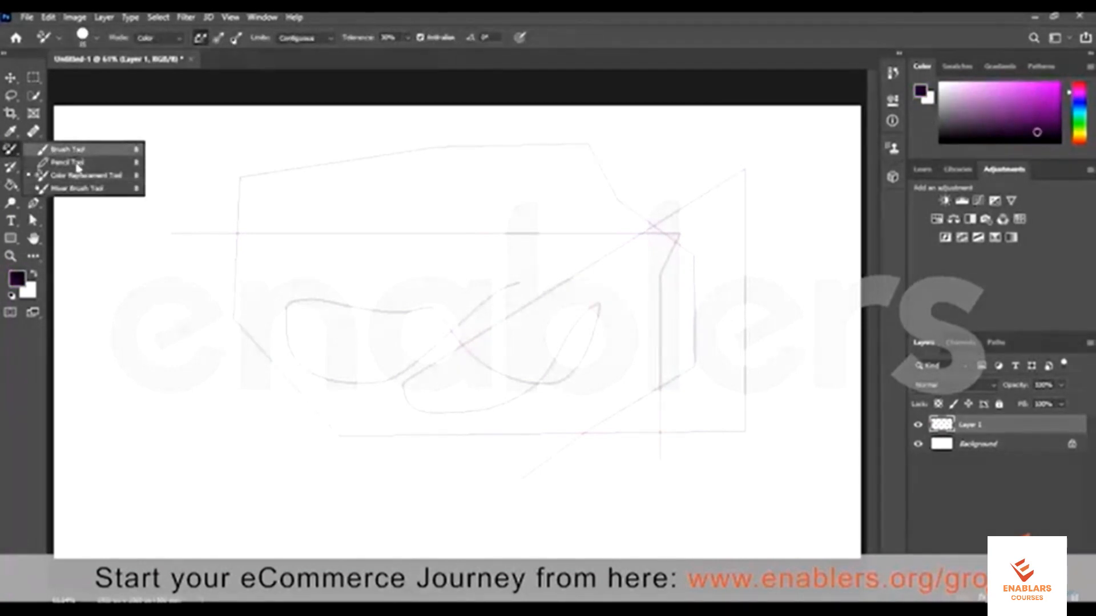
{"action": "left_click", "coordinate": [66, 149]}
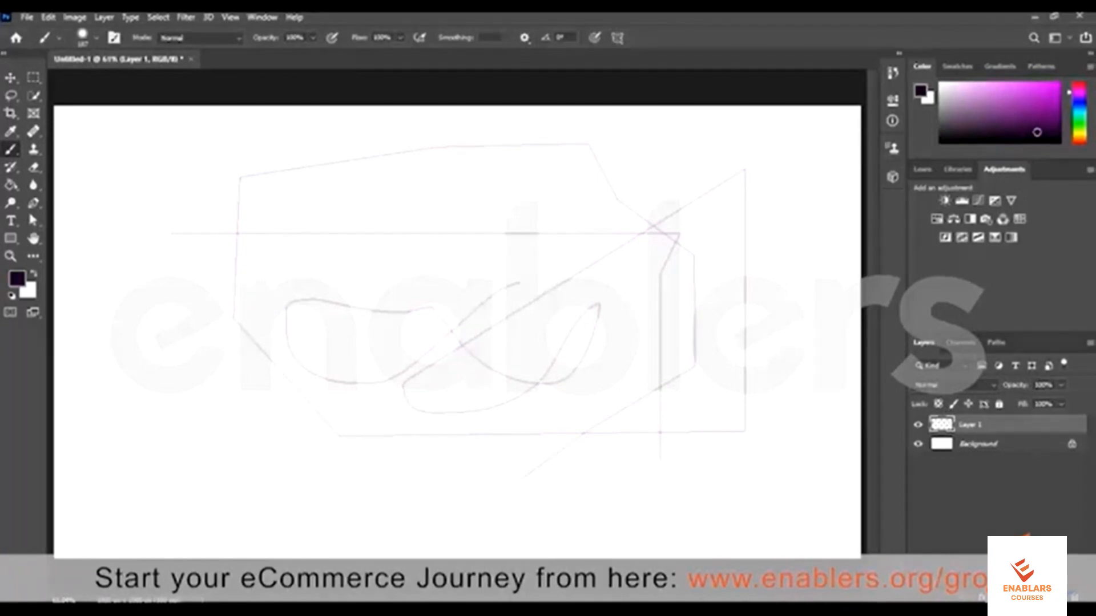
{"action": "left_click", "coordinate": [215, 39]}
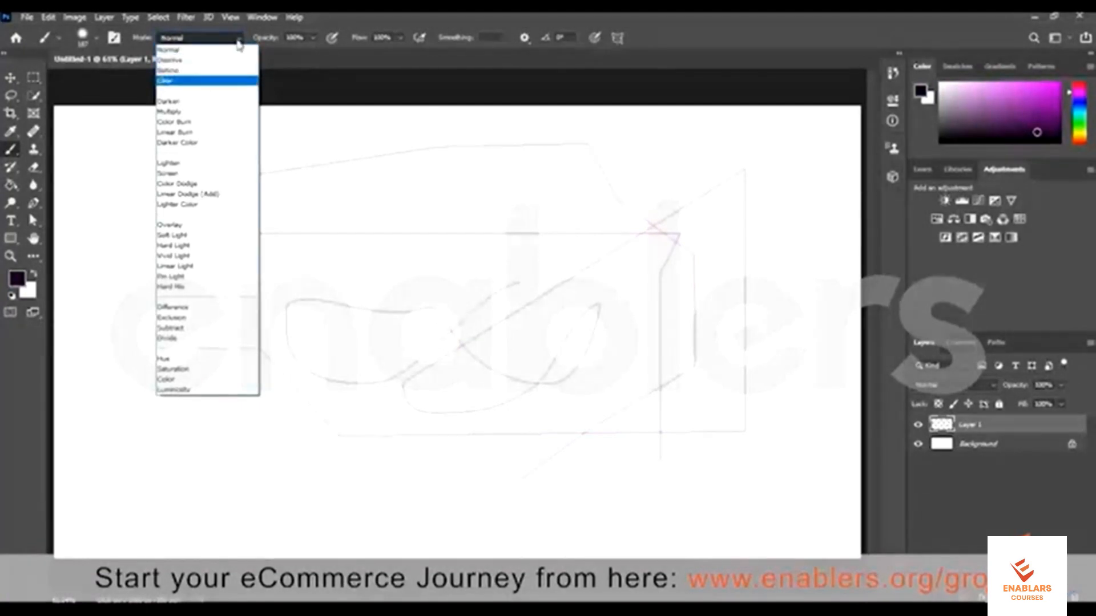
{"action": "left_click", "coordinate": [239, 49]}
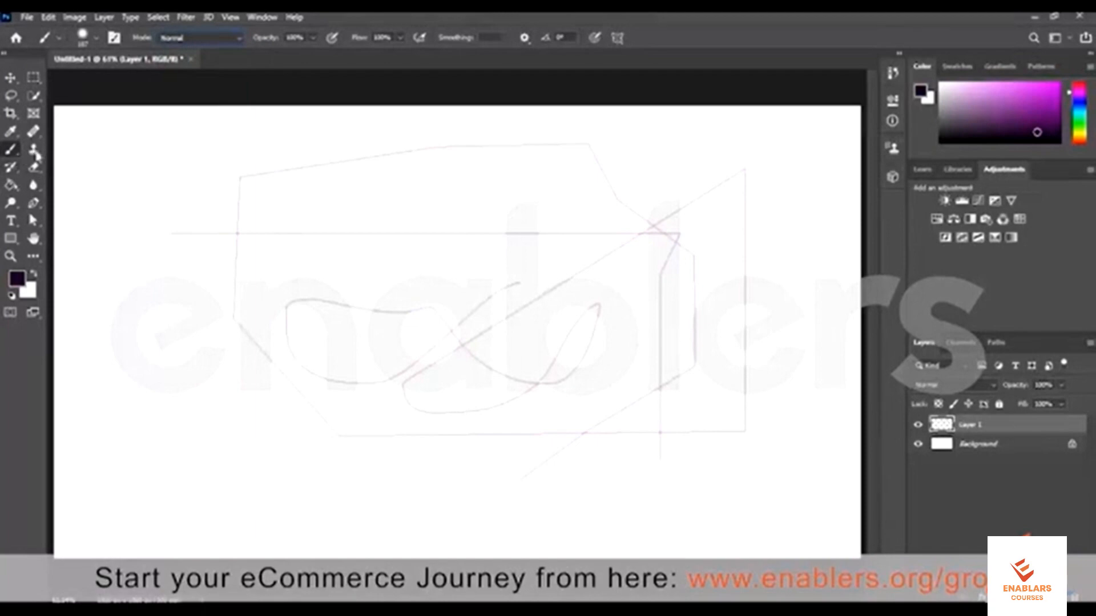
- Paint a rounded dark purple screentone patch over the lower-left part of the pencil drawing with the Brush tool
{"action": "right_click", "coordinate": [12, 149]}
{"action": "left_click", "coordinate": [55, 149]}
{"action": "mouse_move", "coordinate": [270, 356]}
{"action": "left_mouse_down"}
{"action": "mouse_move", "coordinate": [280, 376]}
{"action": "mouse_move", "coordinate": [246, 388]}
{"action": "mouse_move", "coordinate": [285, 434]}
{"action": "mouse_move", "coordinate": [228, 325]}
{"action": "mouse_move", "coordinate": [291, 431]}
{"action": "left_mouse_up"}
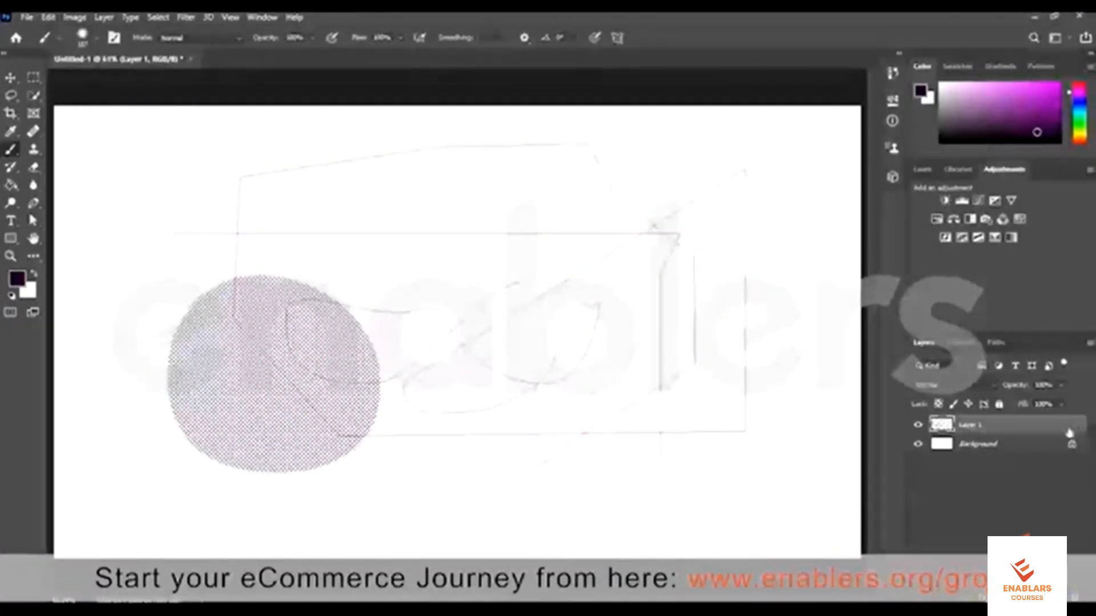
- Add a new layer above Layer 1 and set the foreground color to a green with a hue of 133°
{"action": "left_click", "coordinate": [1055, 597]}
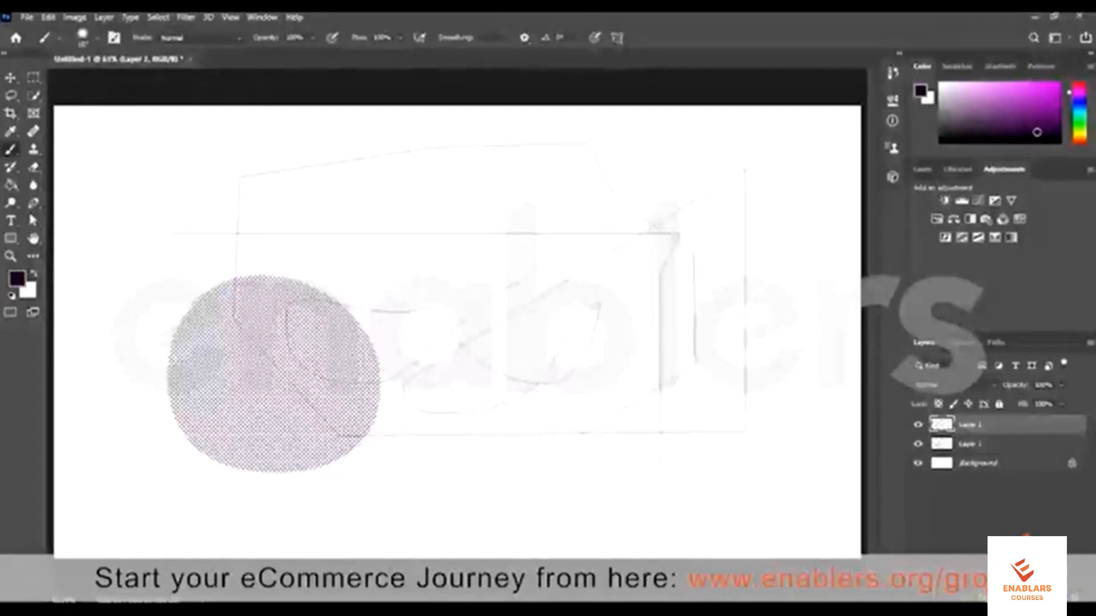
{"action": "left_click", "coordinate": [17, 278]}
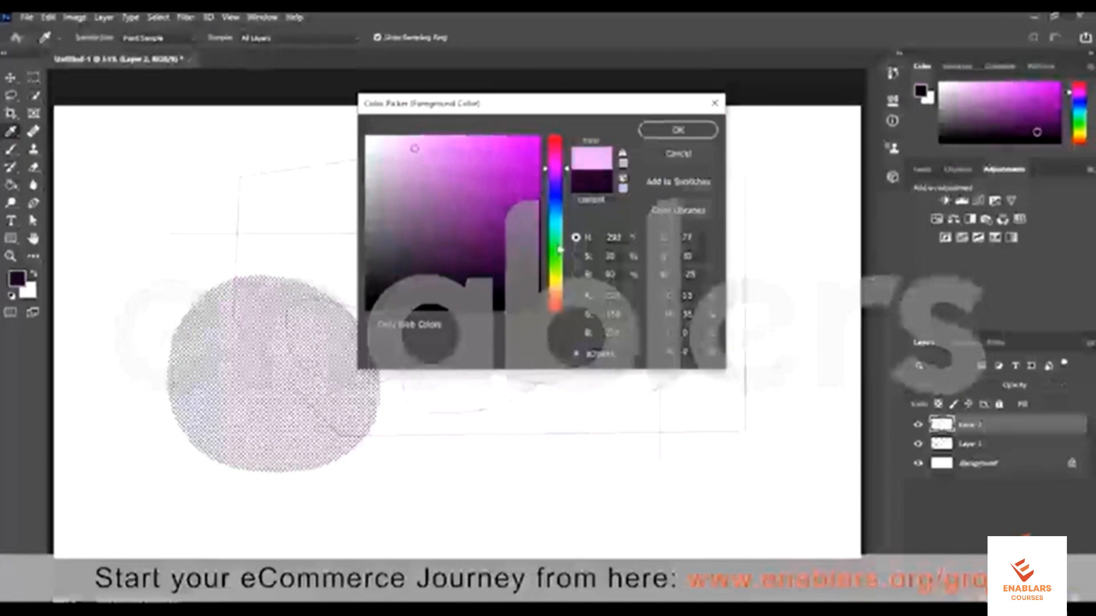
{"action": "left_click_drag", "start_coordinate": [556, 199], "coordinate": [556, 246]}
{"action": "left_click", "coordinate": [522, 191]}
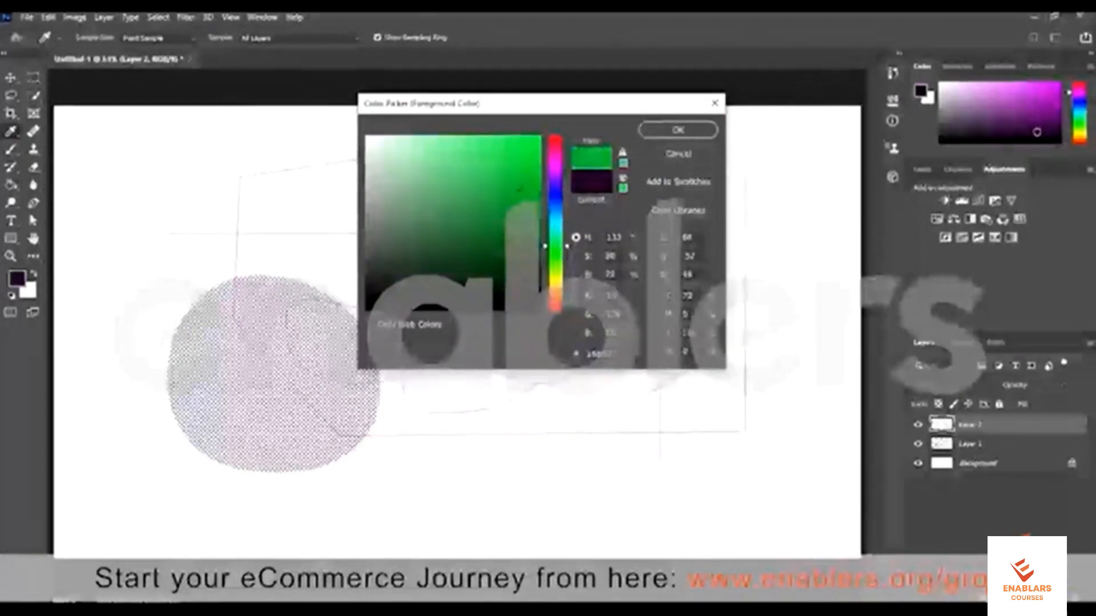
{"action": "key", "text": "Return"}
- Set the brush's blending mode to Behind and paint a green screentone ring over the edges of the purple patch
{"action": "left_click", "coordinate": [232, 35]}
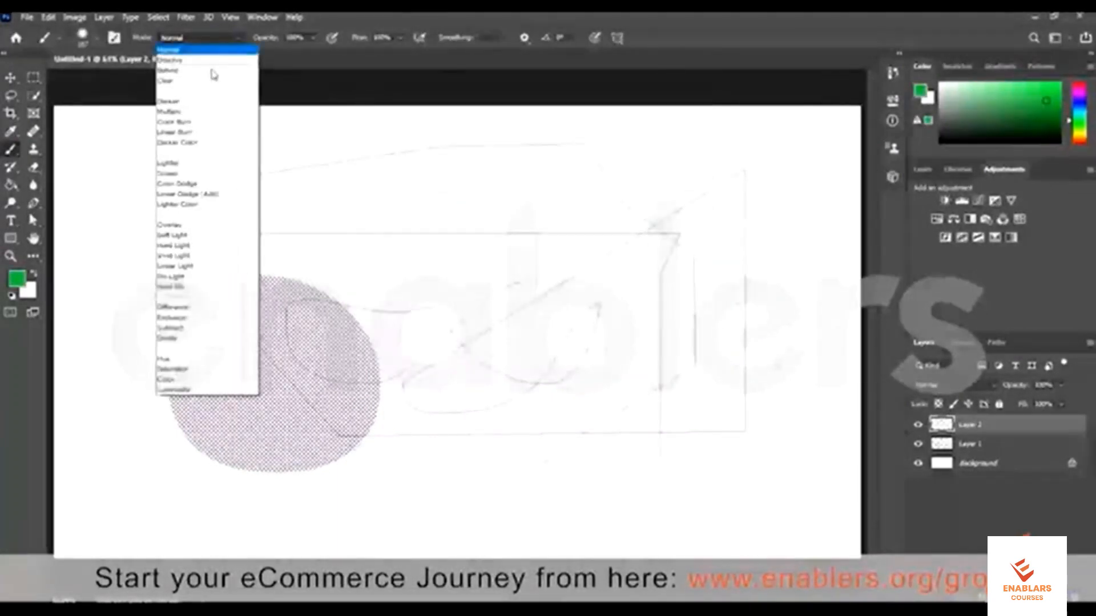
{"action": "left_click", "coordinate": [201, 70]}
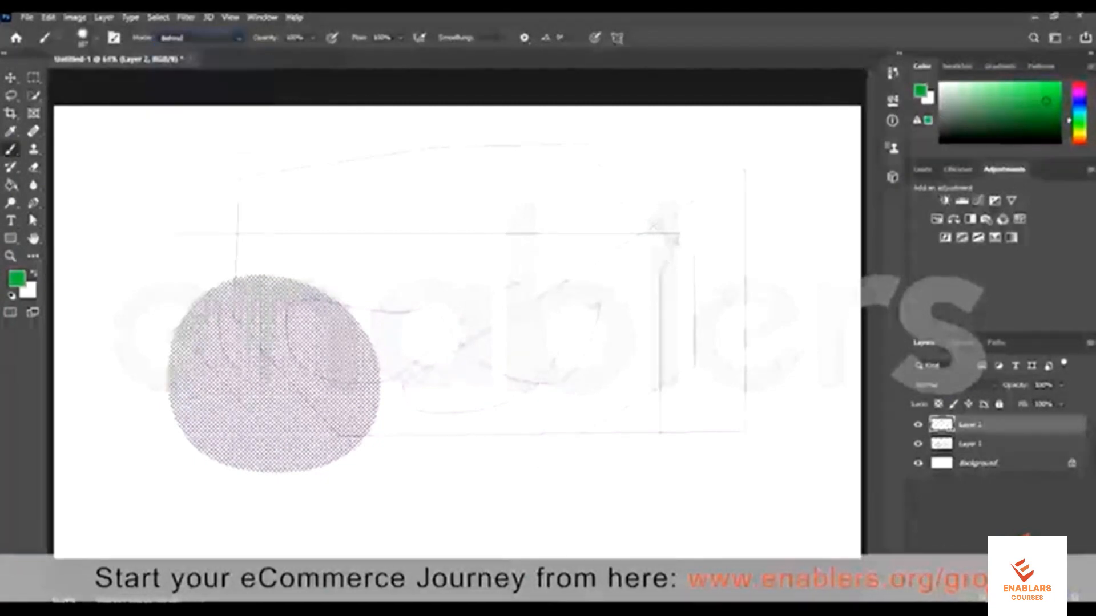
{"action": "mouse_move", "coordinate": [188, 291]}
{"action": "left_mouse_down"}
{"action": "mouse_move", "coordinate": [137, 342]}
{"action": "mouse_move", "coordinate": [160, 428]}
{"action": "mouse_move", "coordinate": [342, 485]}
{"action": "mouse_move", "coordinate": [377, 319]}
{"action": "mouse_move", "coordinate": [206, 254]}
{"action": "mouse_move", "coordinate": [148, 265]}
{"action": "left_mouse_up"}
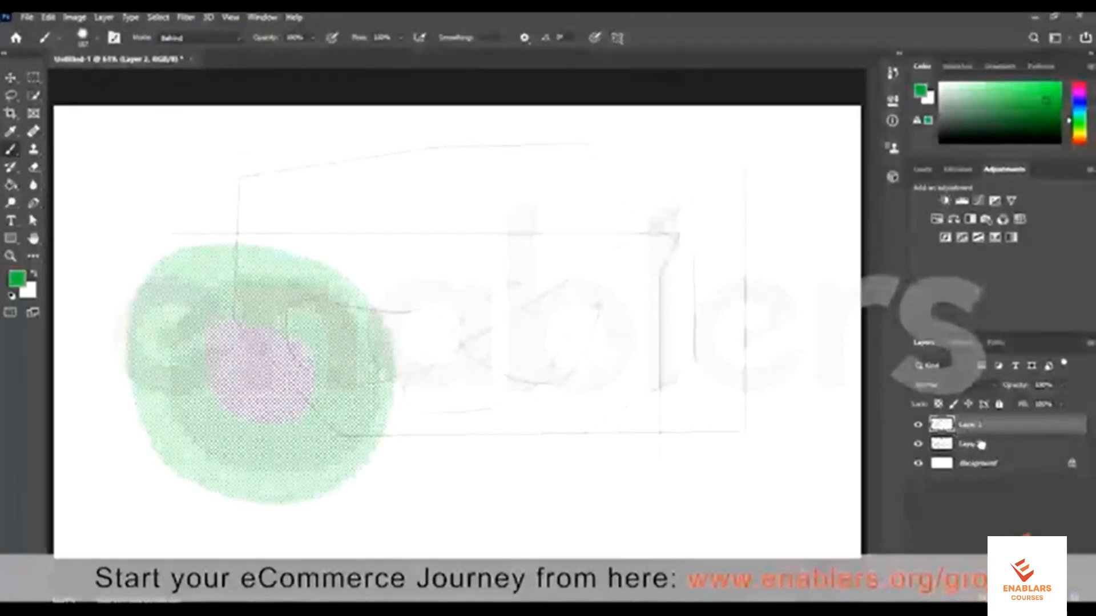
- Move Layer 2 below Layer 1 and paint more green around and under the purple patch to widen the ring
{"action": "left_click_drag", "start_coordinate": [971, 426], "coordinate": [967, 452]}
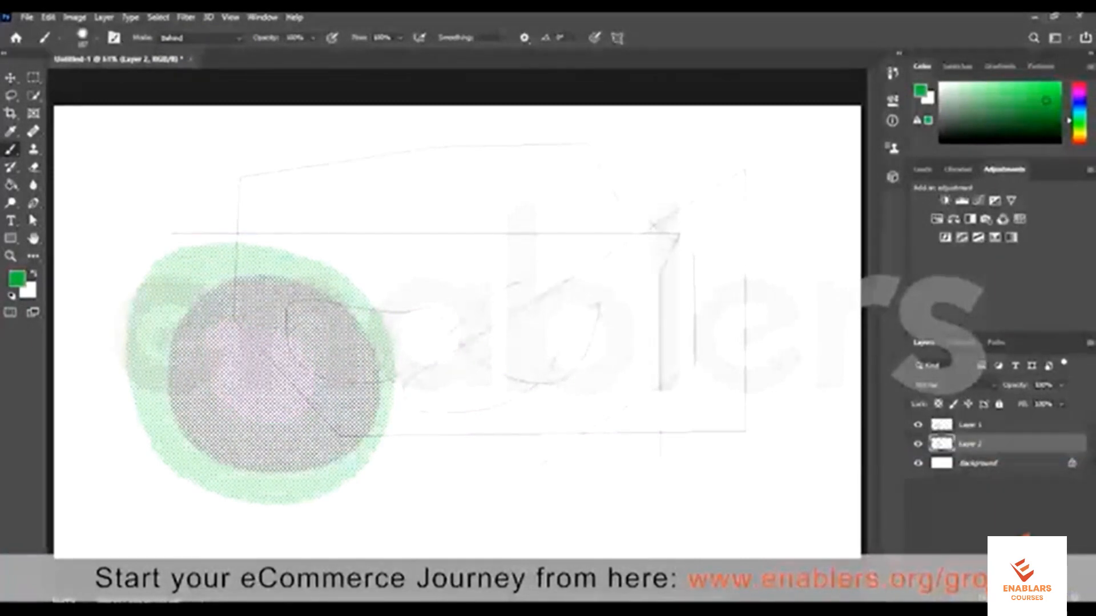
{"action": "mouse_move", "coordinate": [145, 434]}
{"action": "left_mouse_down"}
{"action": "mouse_move", "coordinate": [274, 520]}
{"action": "mouse_move", "coordinate": [413, 303]}
{"action": "mouse_move", "coordinate": [252, 231]}
{"action": "mouse_move", "coordinate": [191, 235]}
{"action": "mouse_move", "coordinate": [171, 242]}
{"action": "mouse_move", "coordinate": [120, 314]}
{"action": "mouse_move", "coordinate": [319, 548]}
{"action": "mouse_move", "coordinate": [394, 480]}
{"action": "mouse_move", "coordinate": [404, 374]}
{"action": "left_mouse_up"}
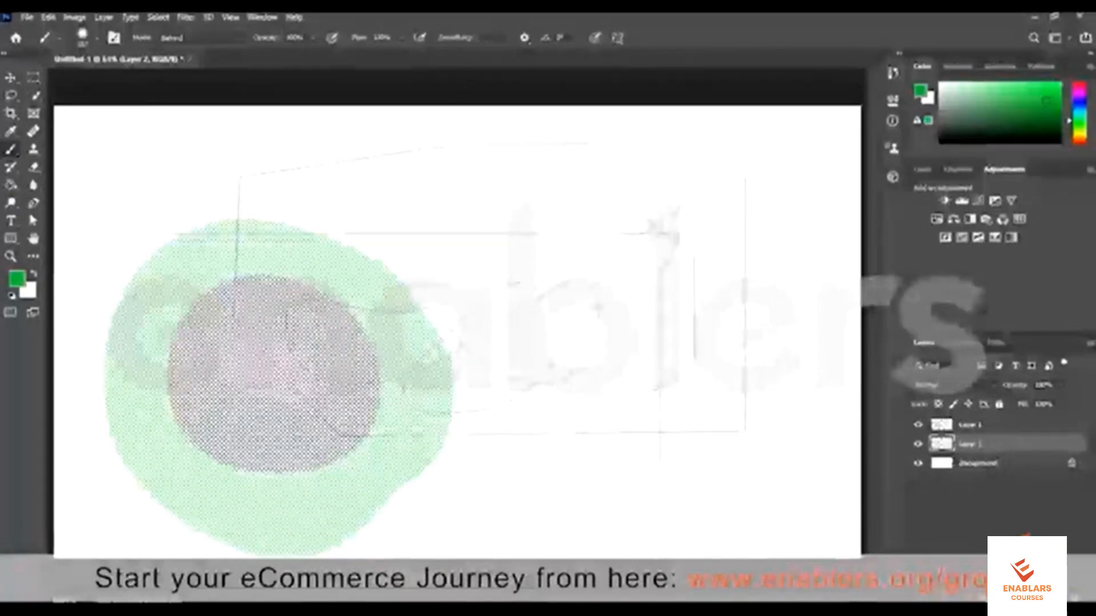
- Set the brush's blending mode back to Normal
{"action": "left_click", "coordinate": [214, 37]}
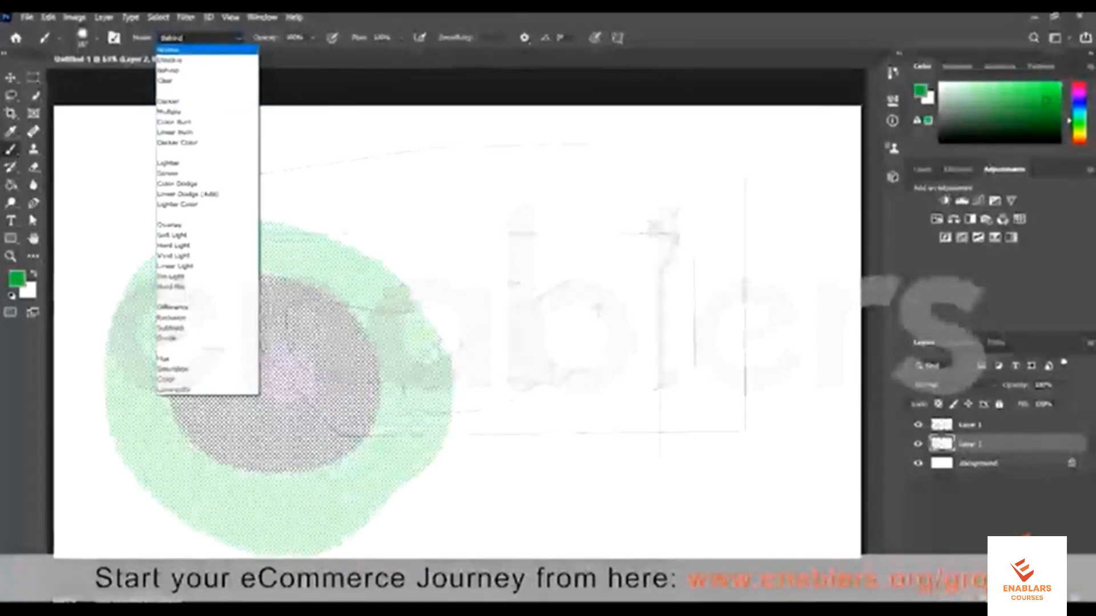
{"action": "key", "text": "Escape"}
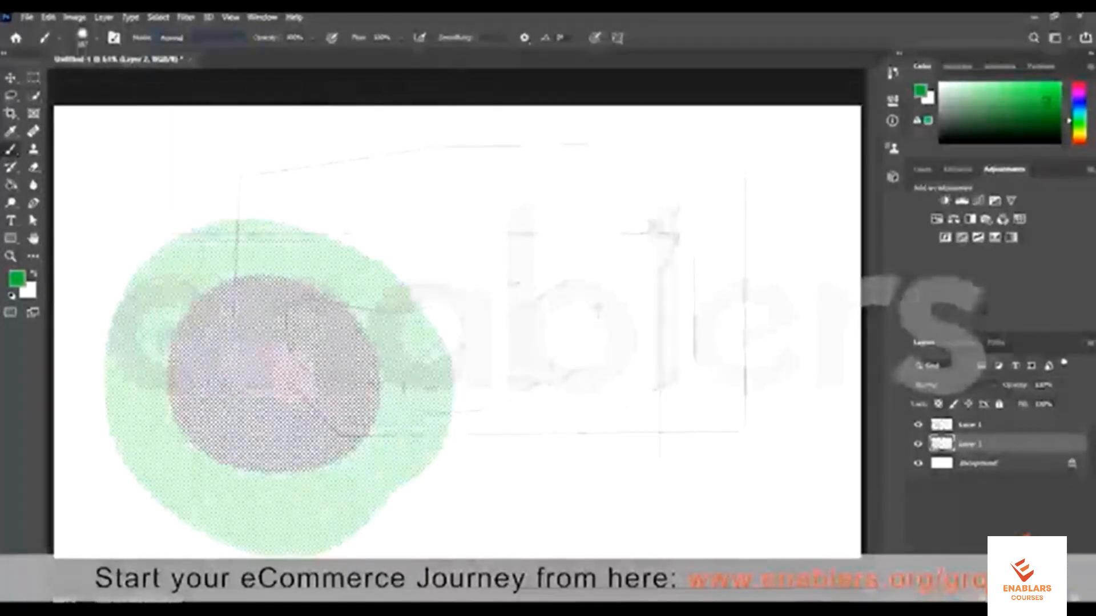